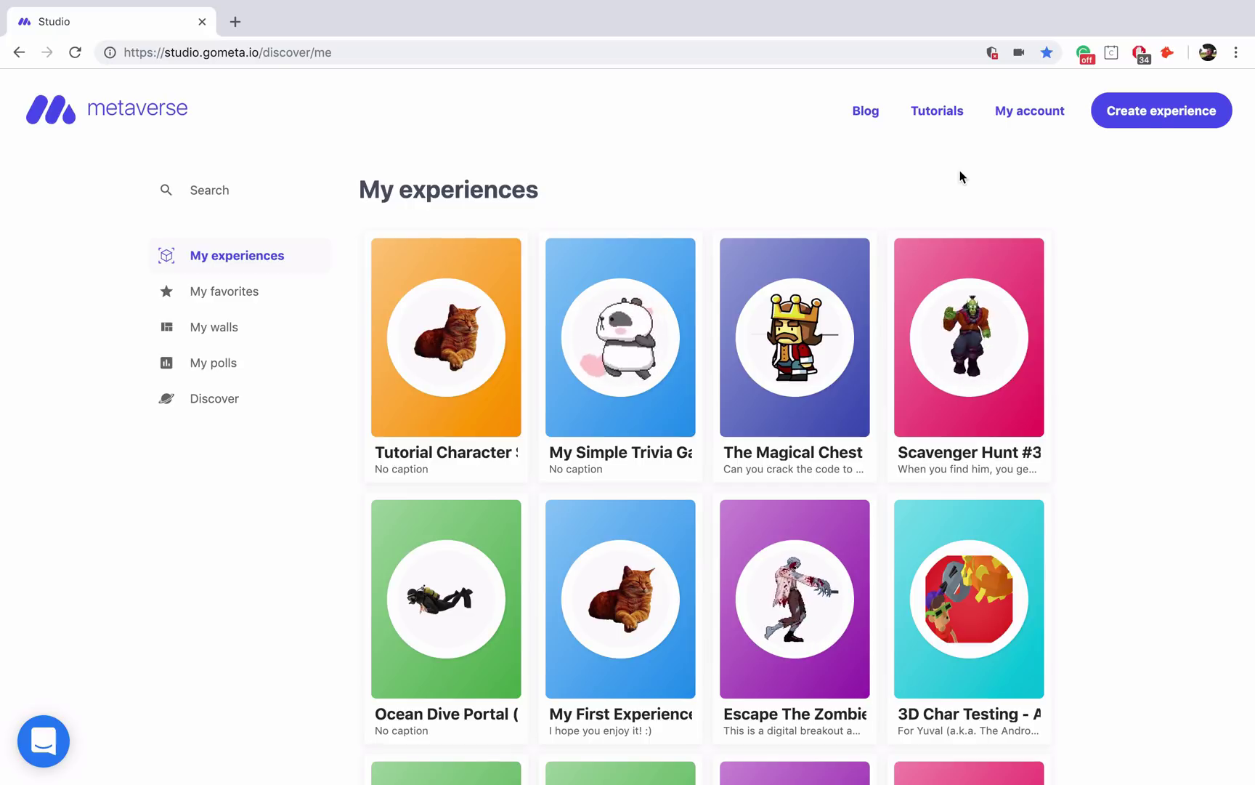
Create a new experience from the My experiences page.
left_click(1134, 113)
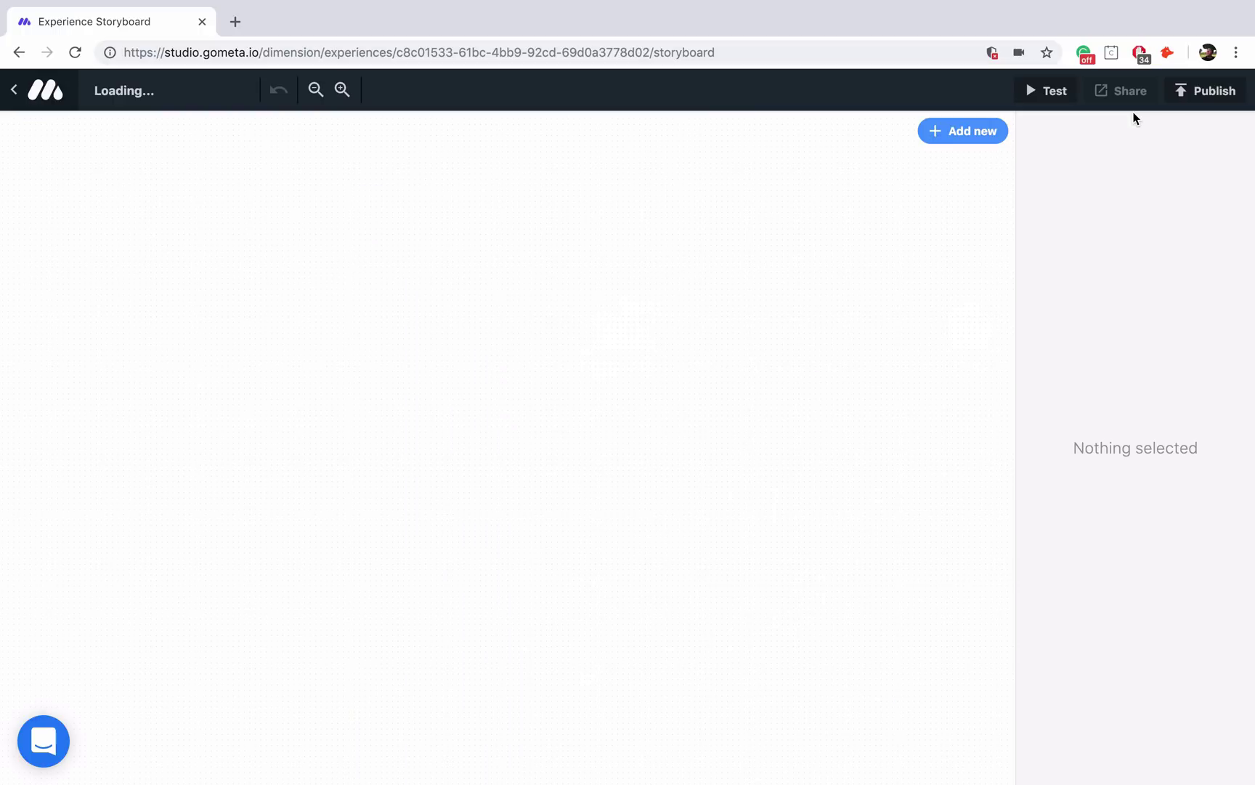
Give Scene 1 the heart-eyes Smiling Face, the line 'Learn about text Input Scenes', and a response button.
left_click(297, 295)
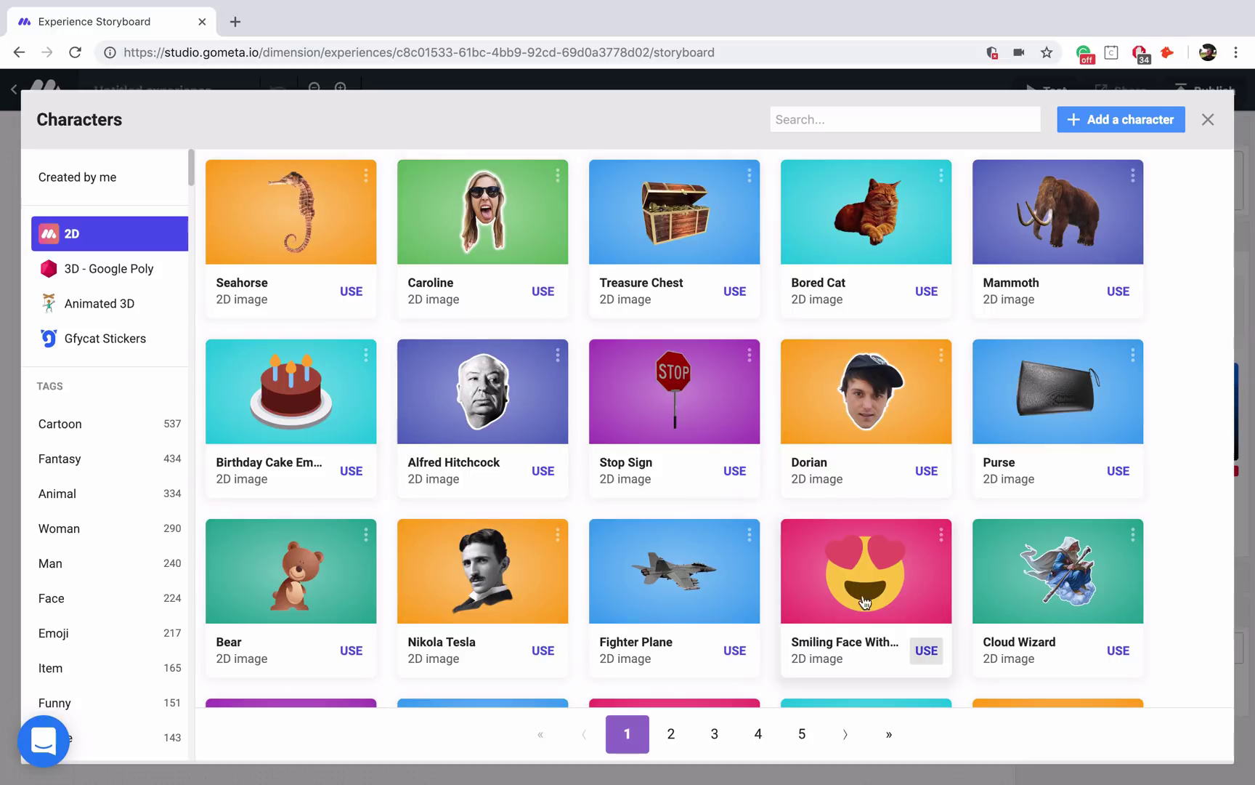
left_click(926, 651)
left_click(257, 163)
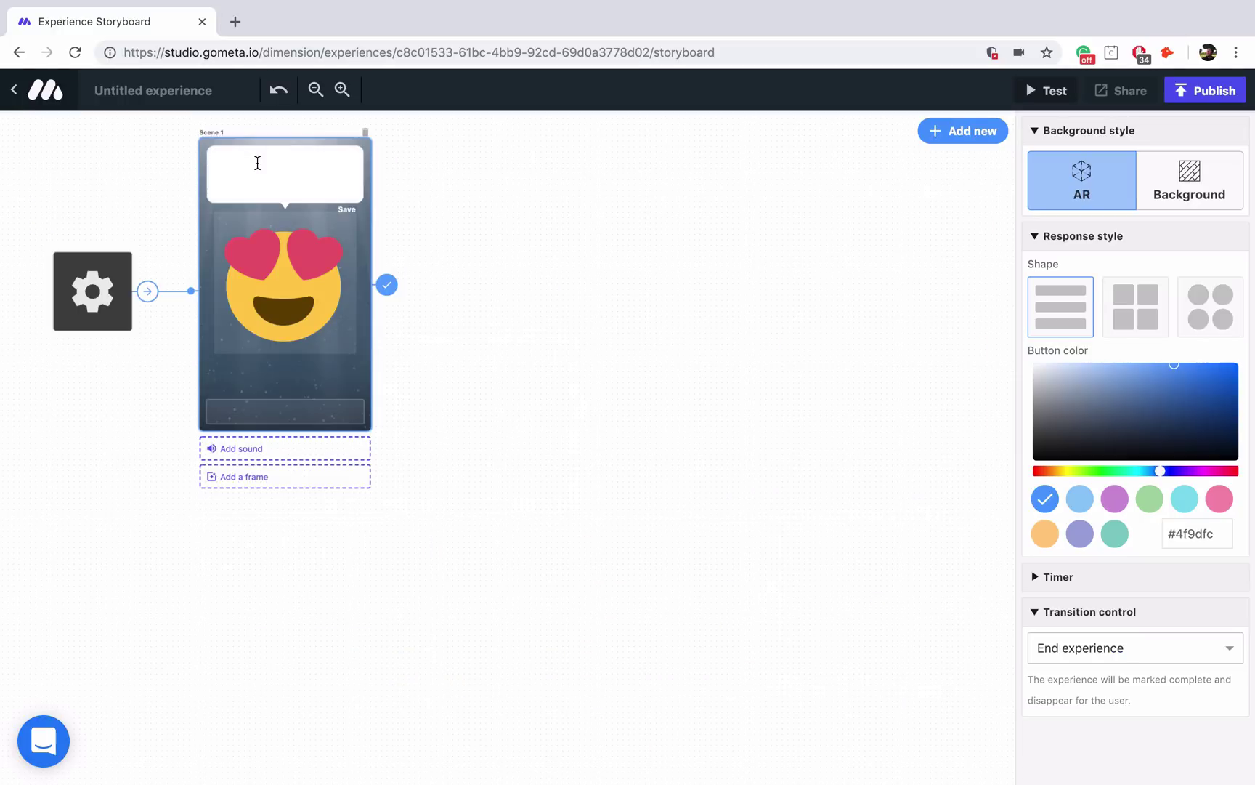
type("Learn about text Input Scenes")
left_click(318, 419)
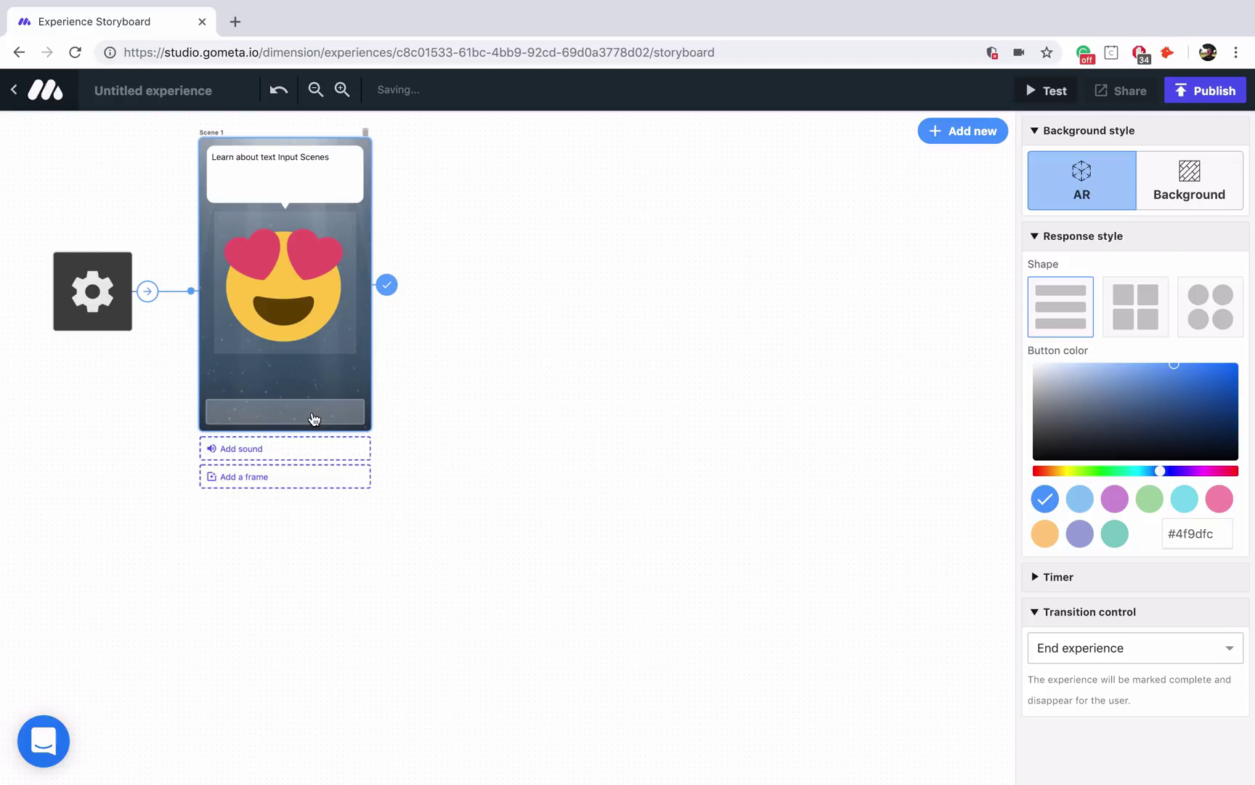
Label Scene 1's three responses 'Save Text Input', 'Validate Text (Check)' and 'Number Pad'.
left_click(317, 382)
left_click(317, 370)
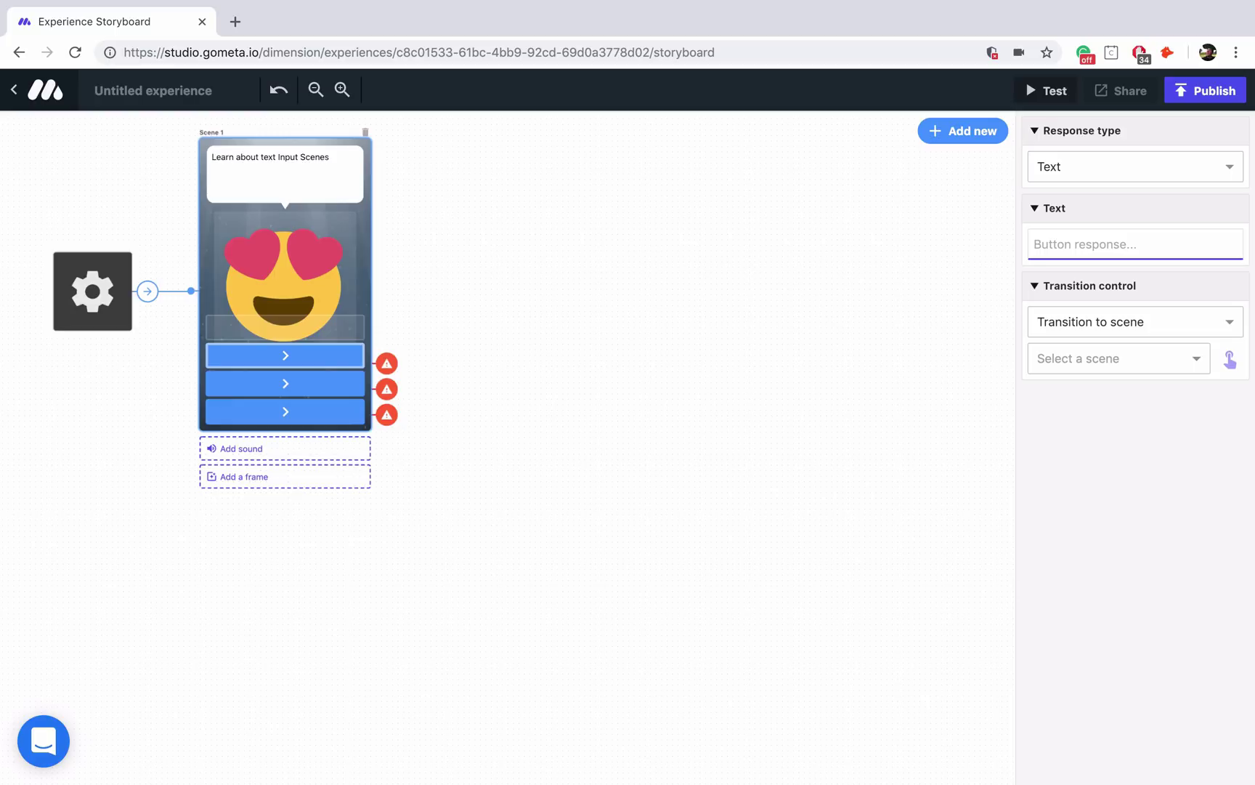
type("Save Text Input")
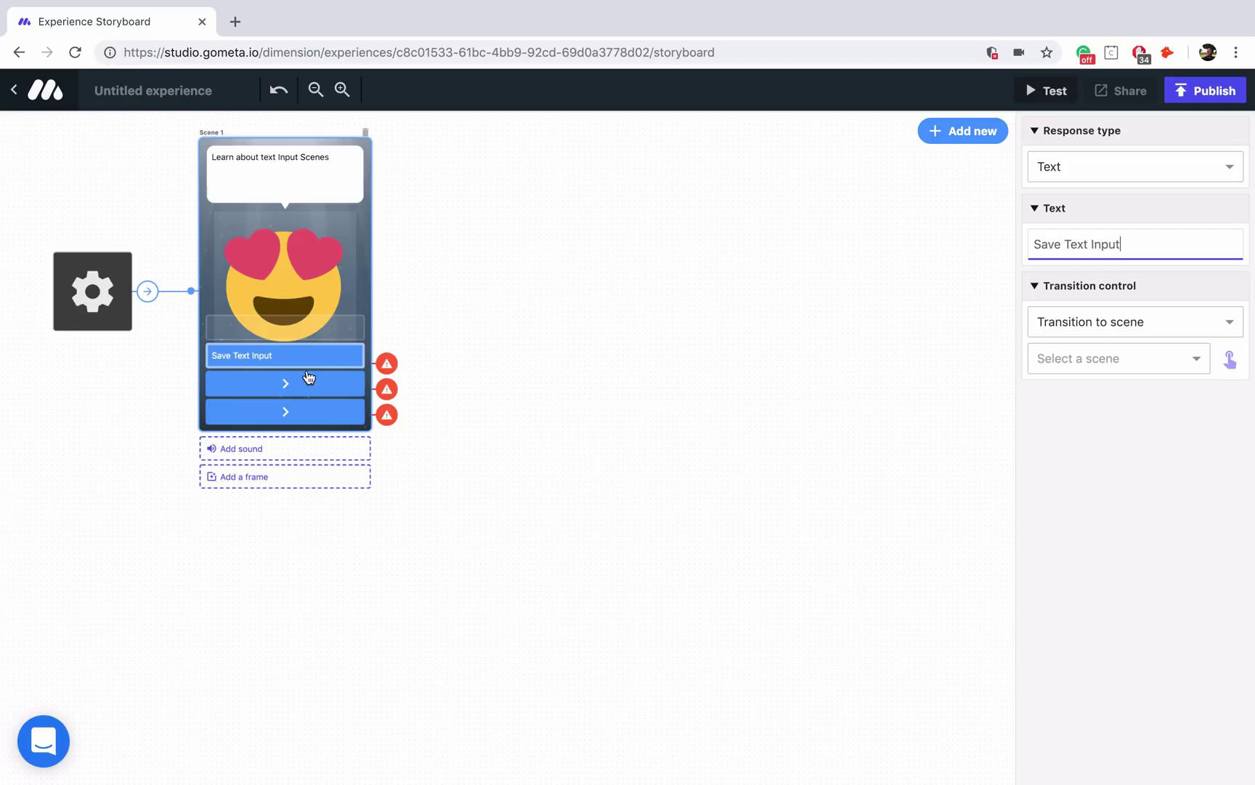
left_click(297, 391)
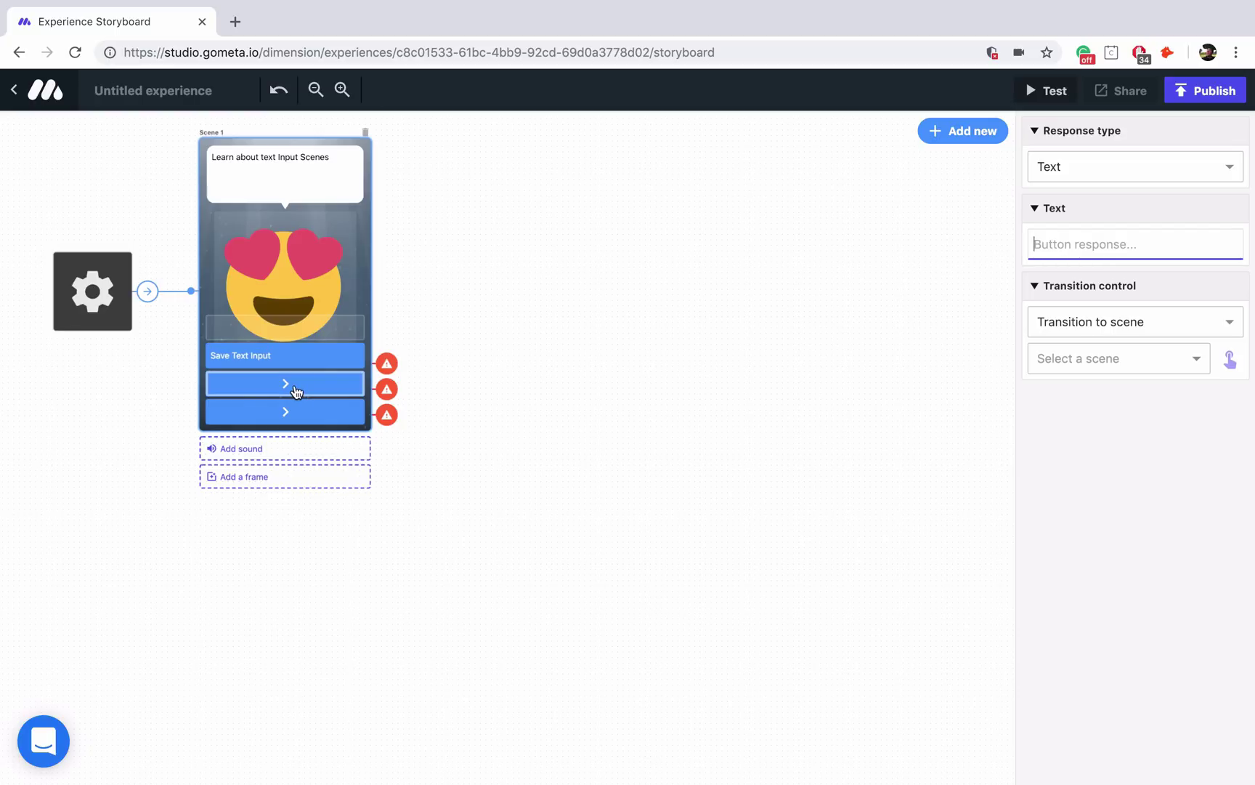
type("Validate Text ()")
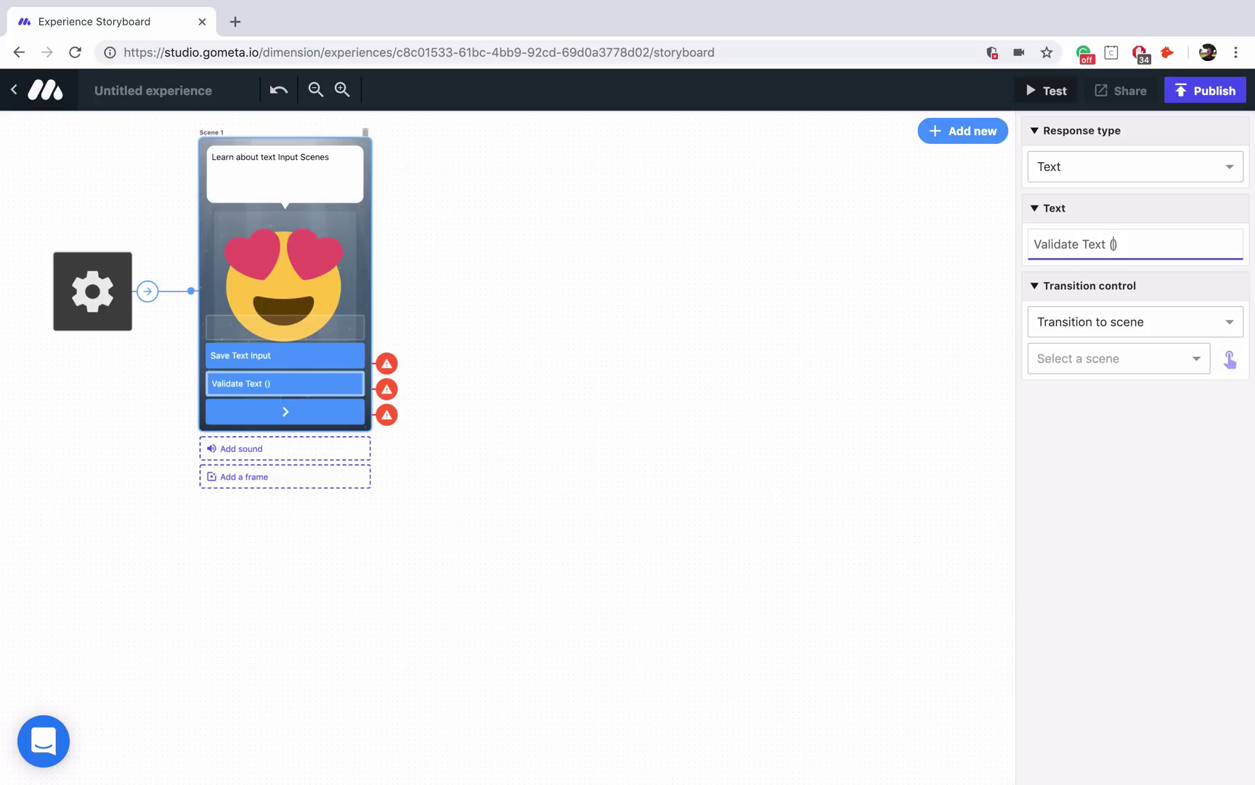
type("Check")
left_click(296, 411)
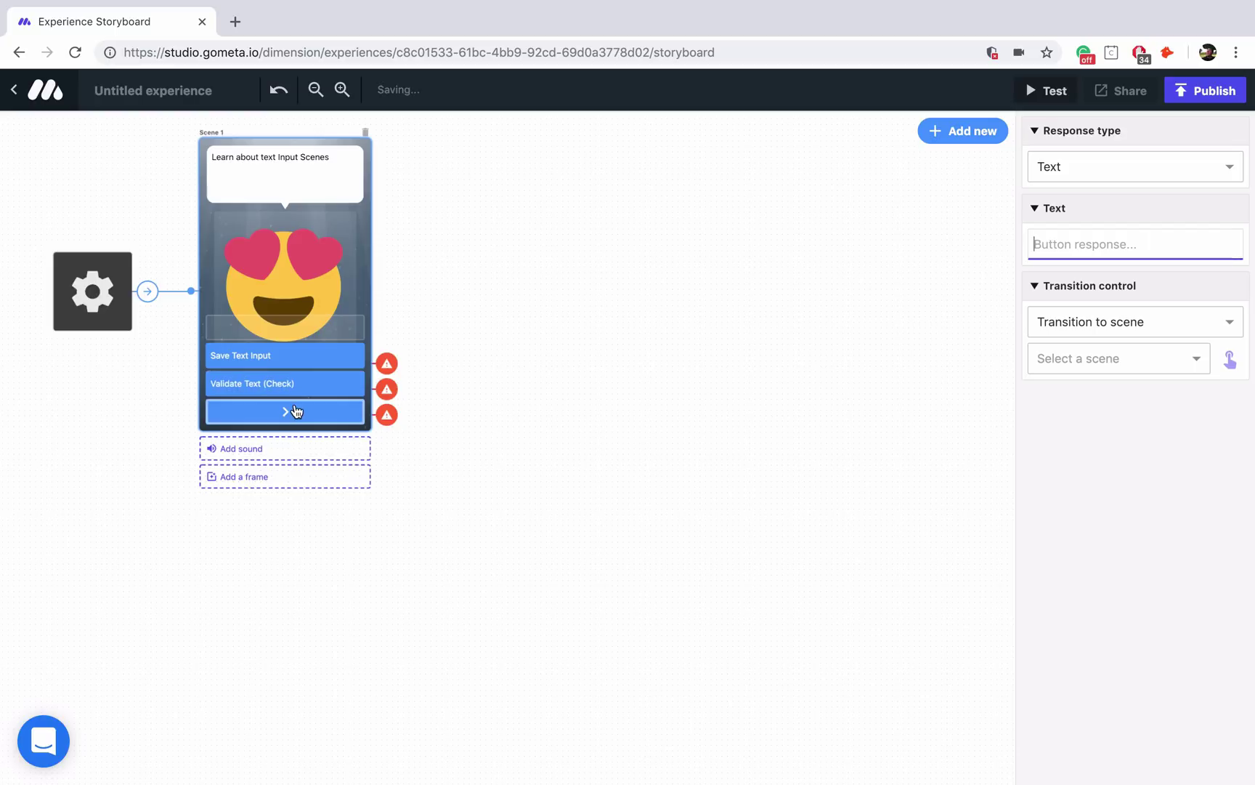
type("Nump")
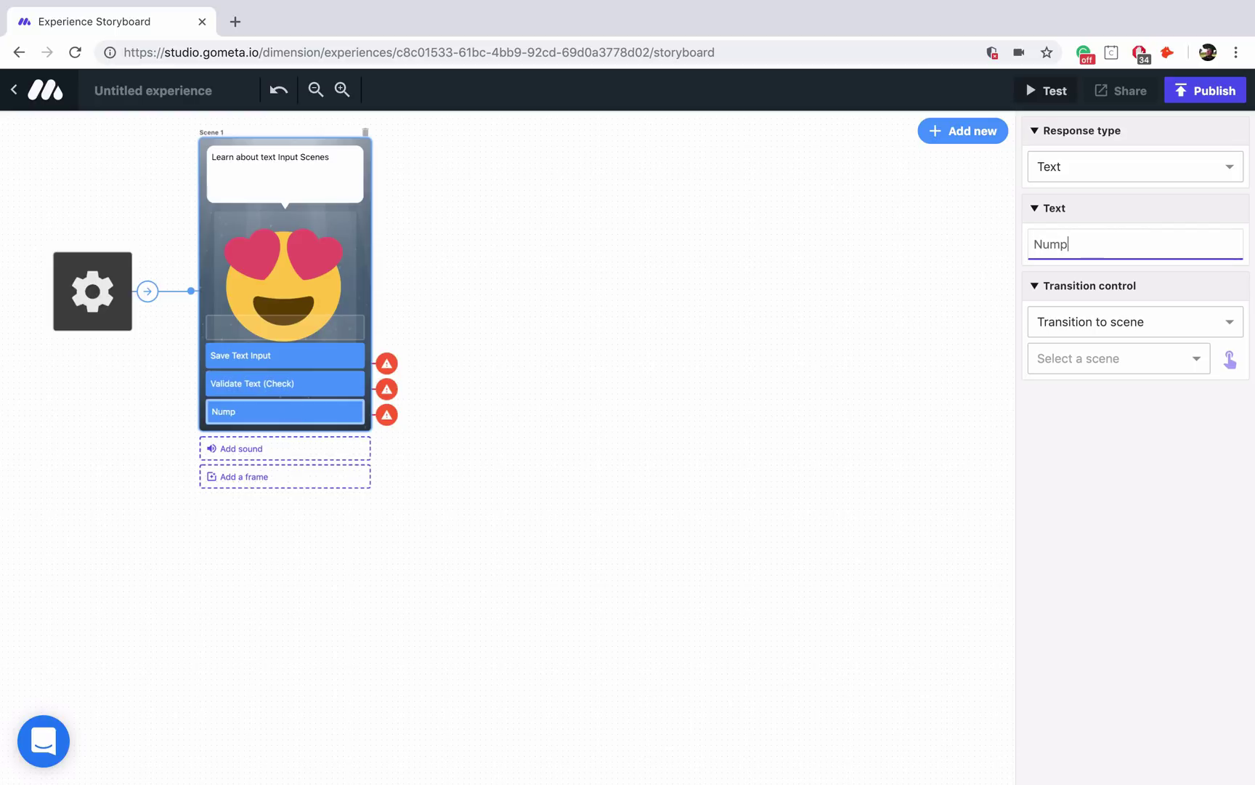
key("BackSpace")
type("ber Pad")
left_click(247, 356)
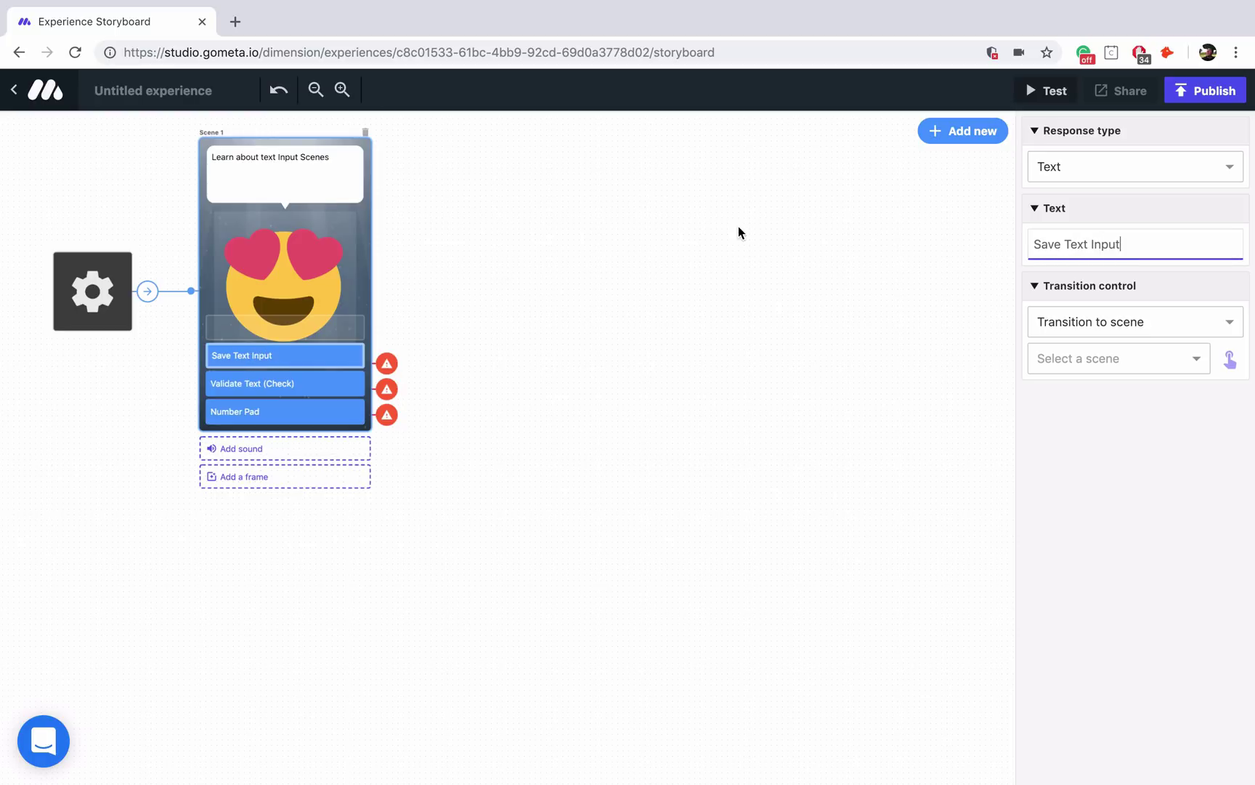
Add a text input Scene 2 and link the Save Text Input response to it.
left_click(982, 133)
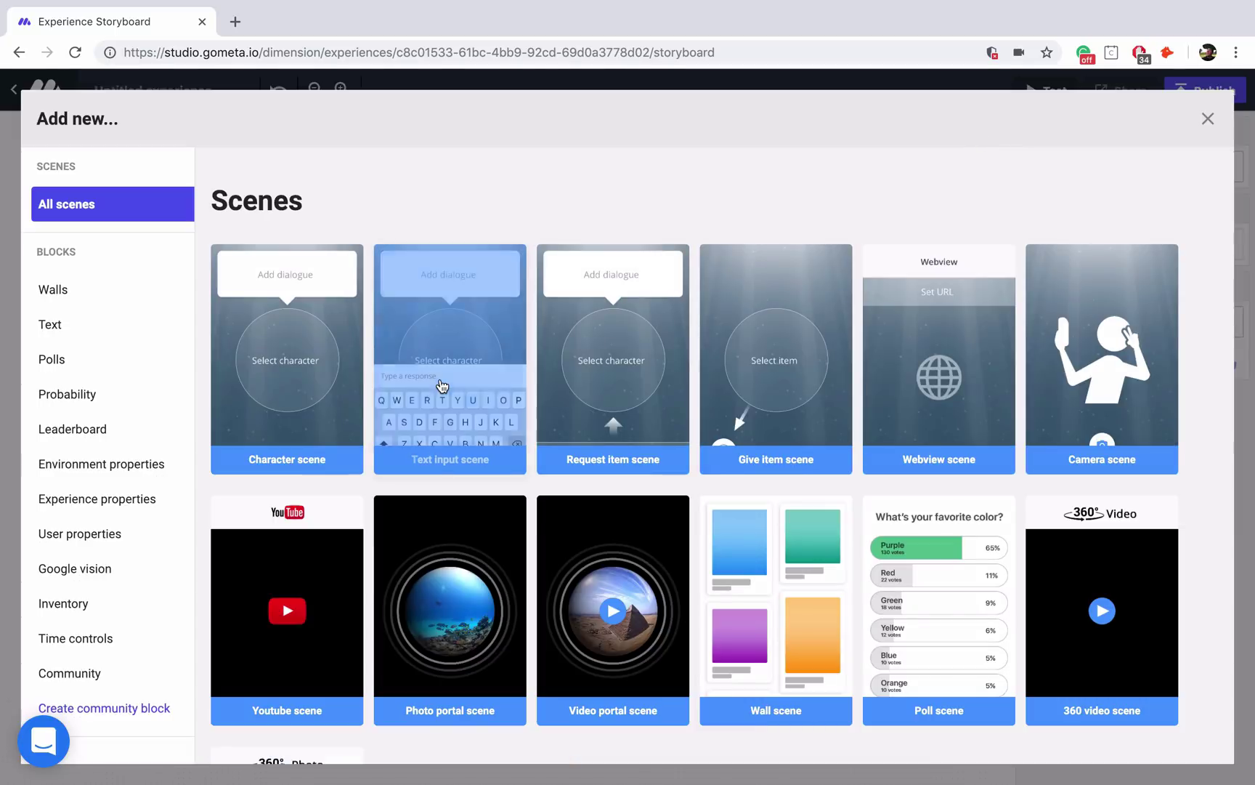
left_click(442, 385)
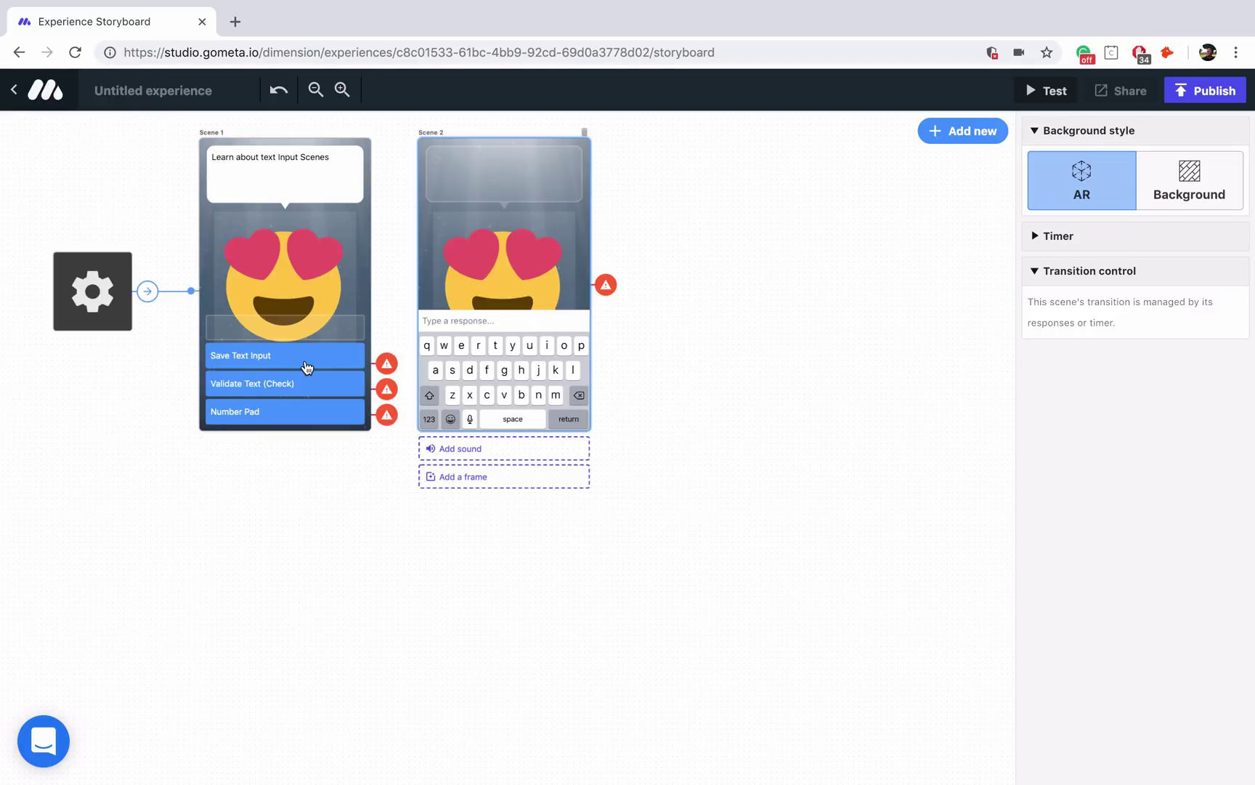
left_click(307, 365)
left_click(1228, 360)
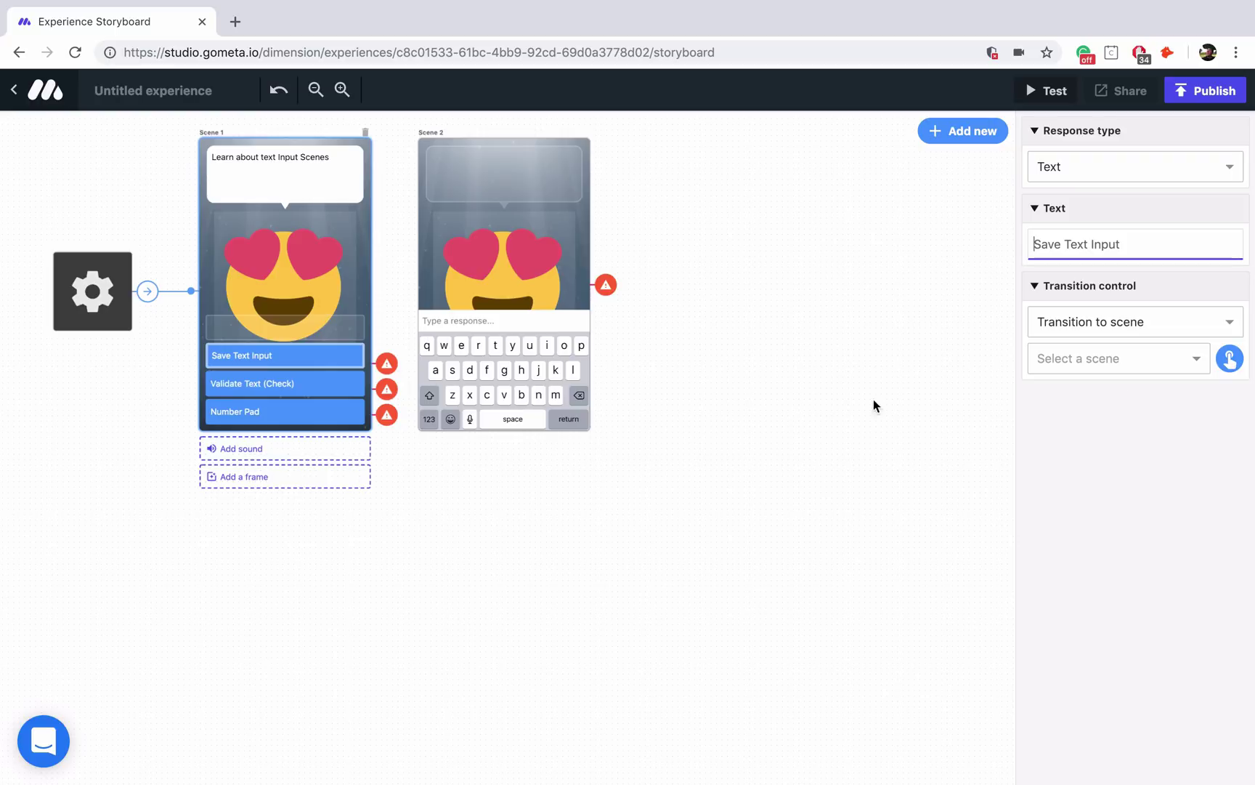
left_click(464, 354)
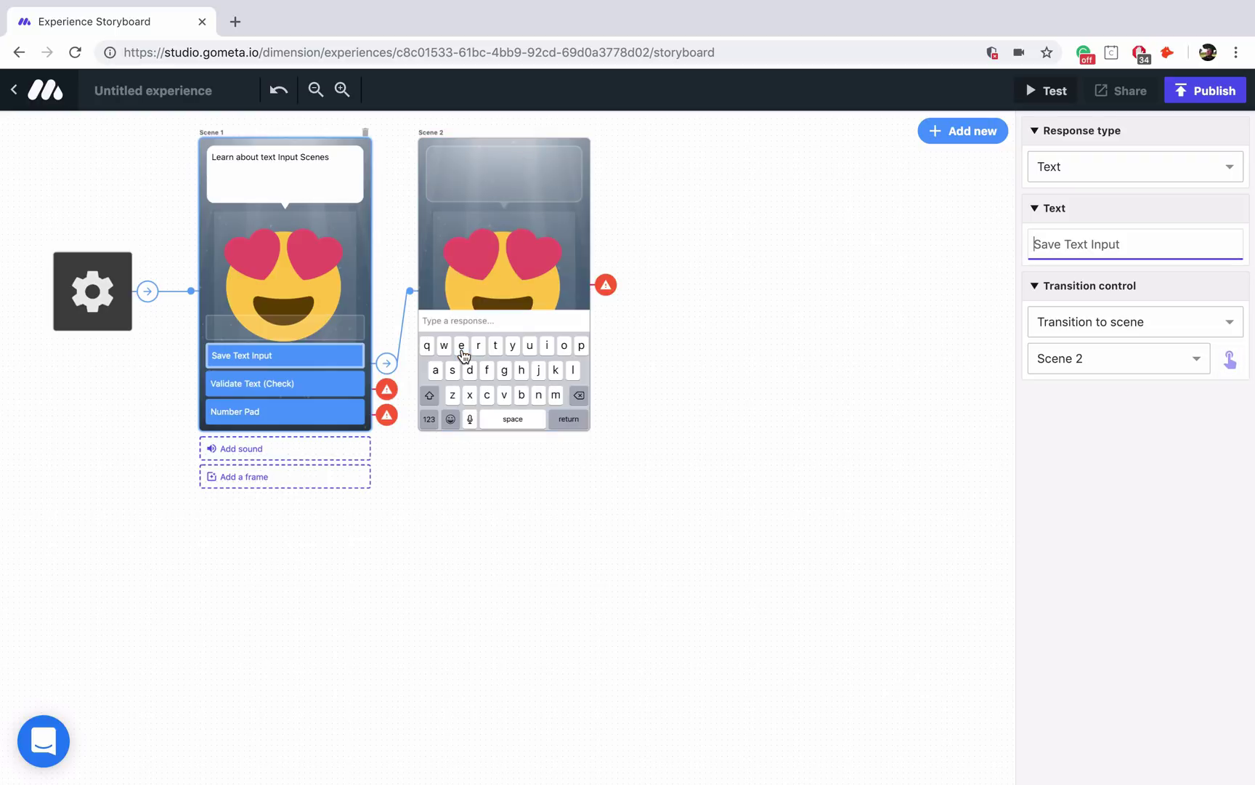
Give Scene 2 the Birthday Cake character asking 'What is your name?'.
left_click(504, 275)
left_click(541, 219)
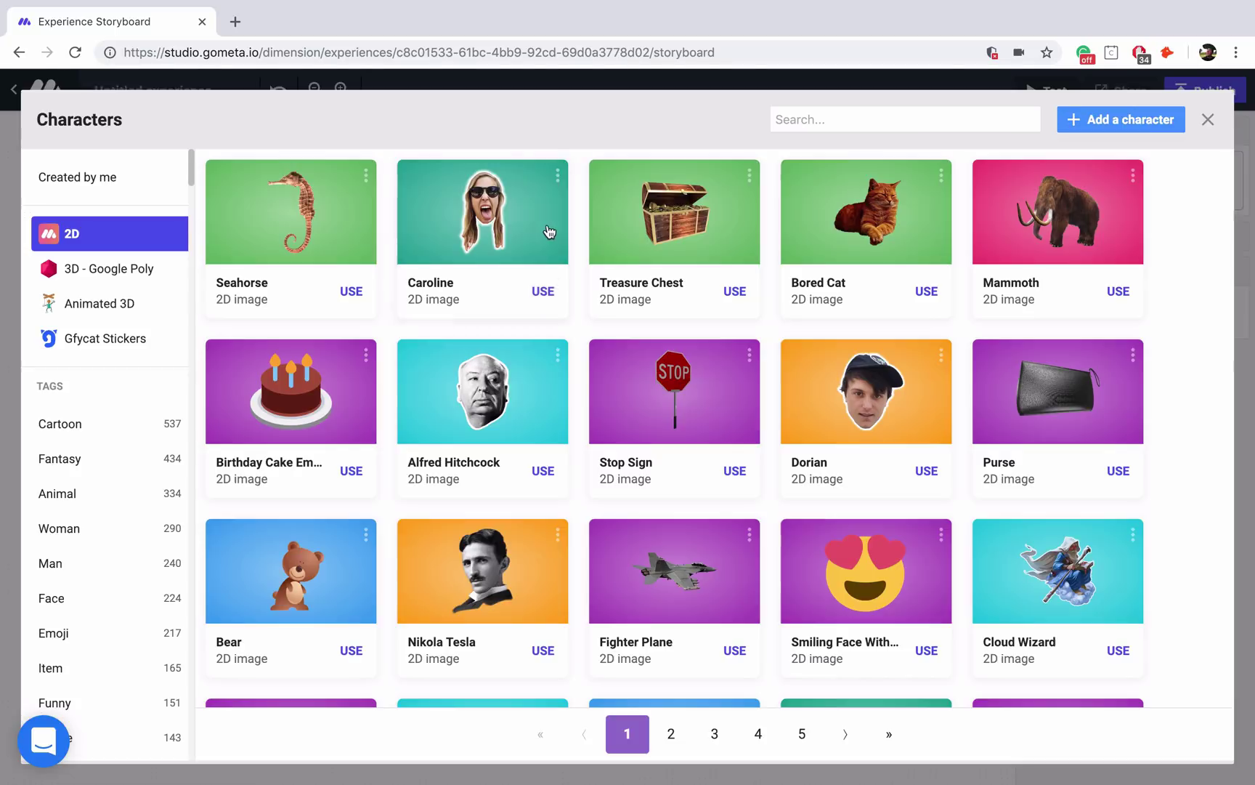
left_click(540, 289)
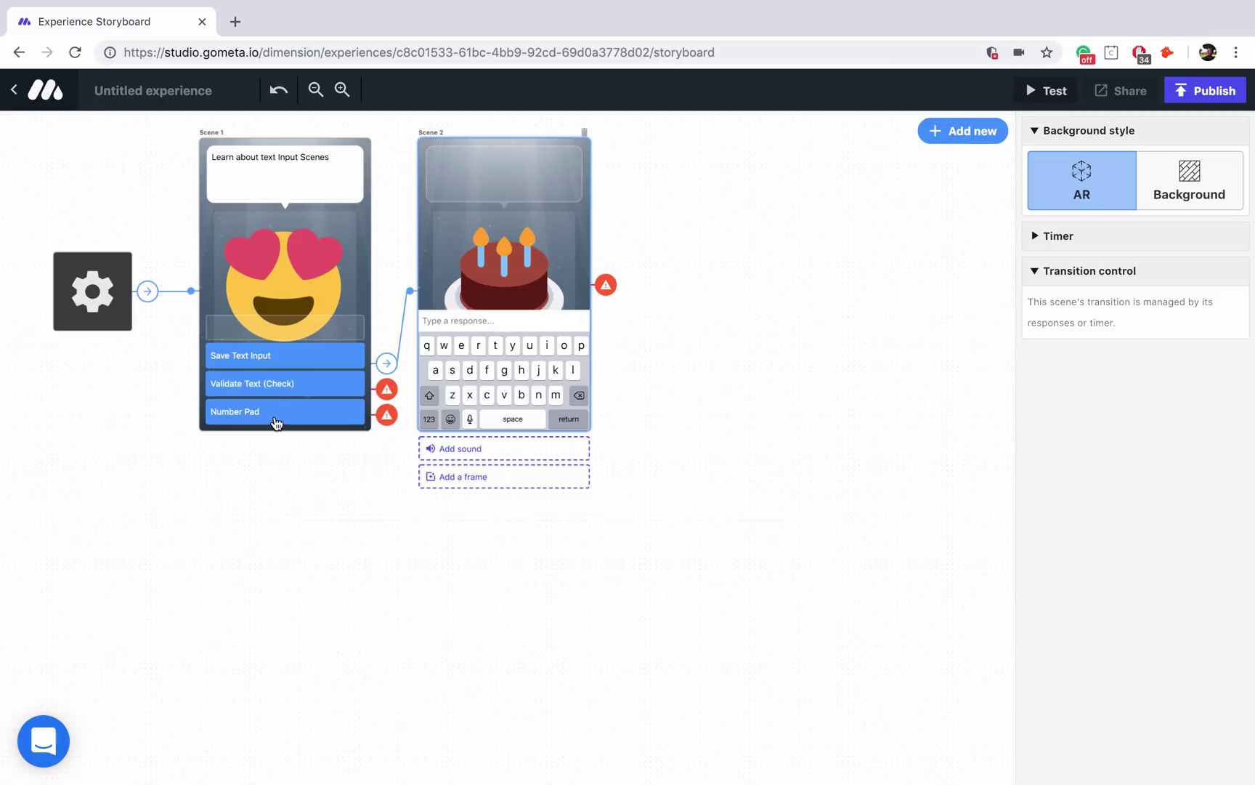
left_click(485, 186)
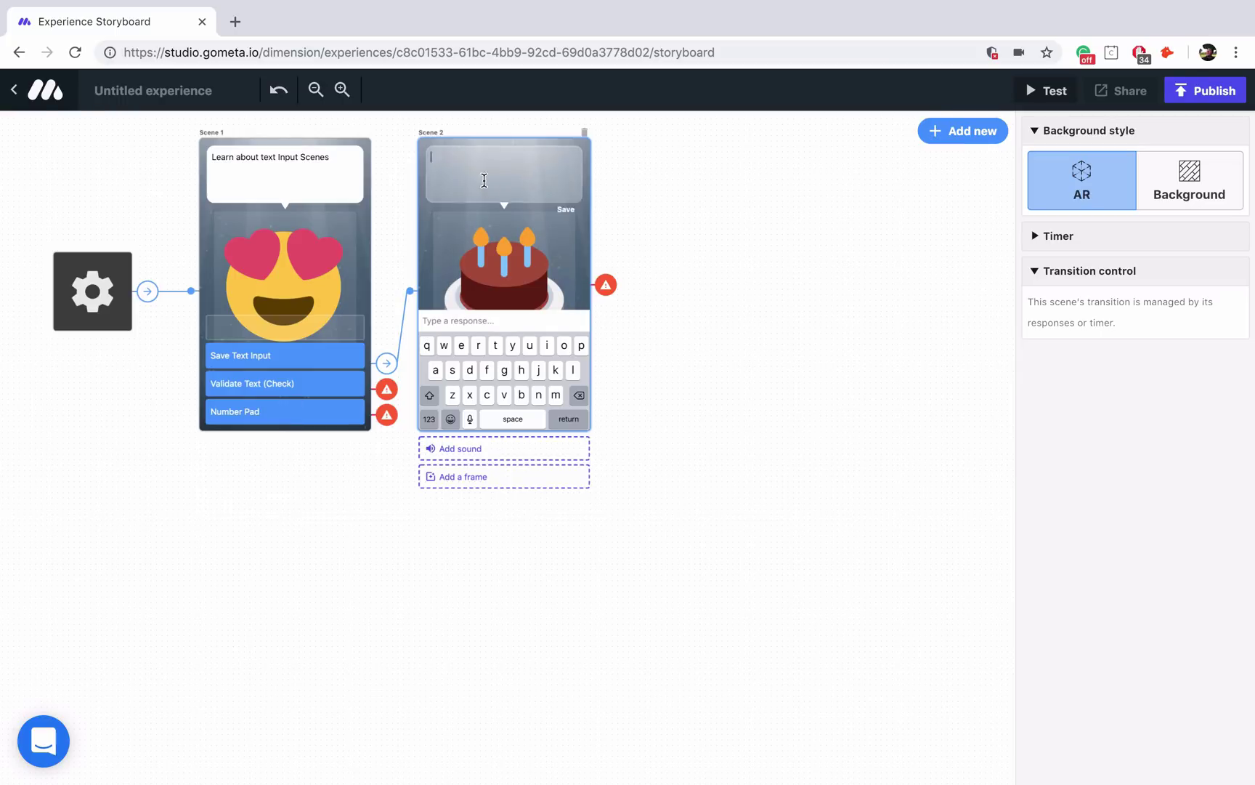
type("What is your ")
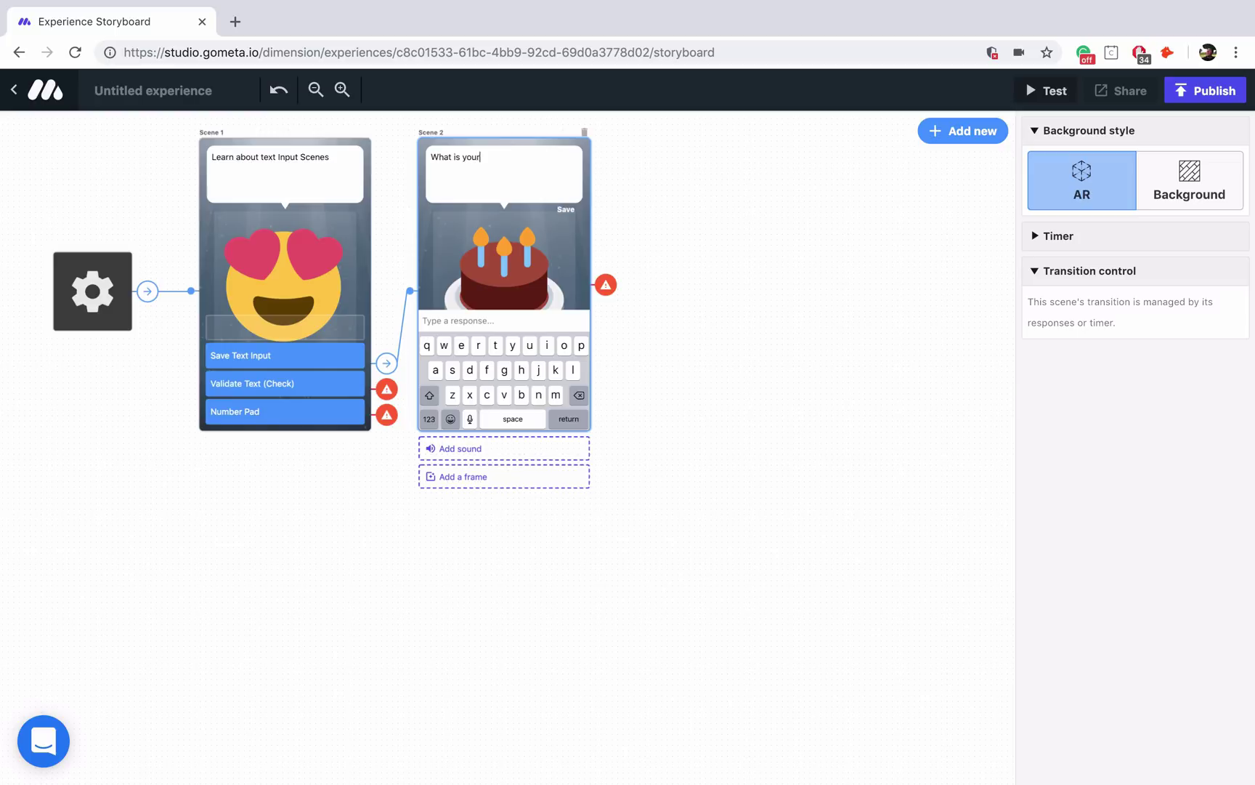
type("name?")
key("Escape")
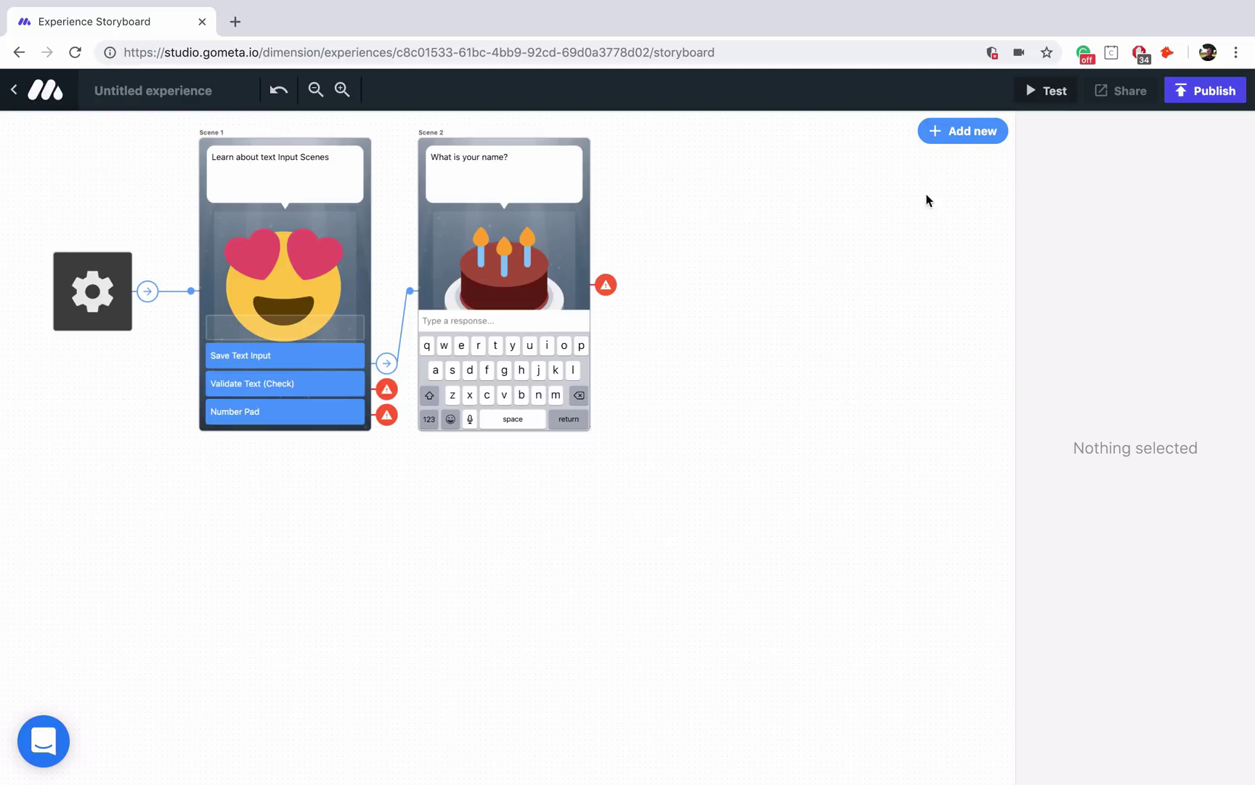
Add a Save Text block from the Text library and place it right of Scene 2.
left_click(959, 136)
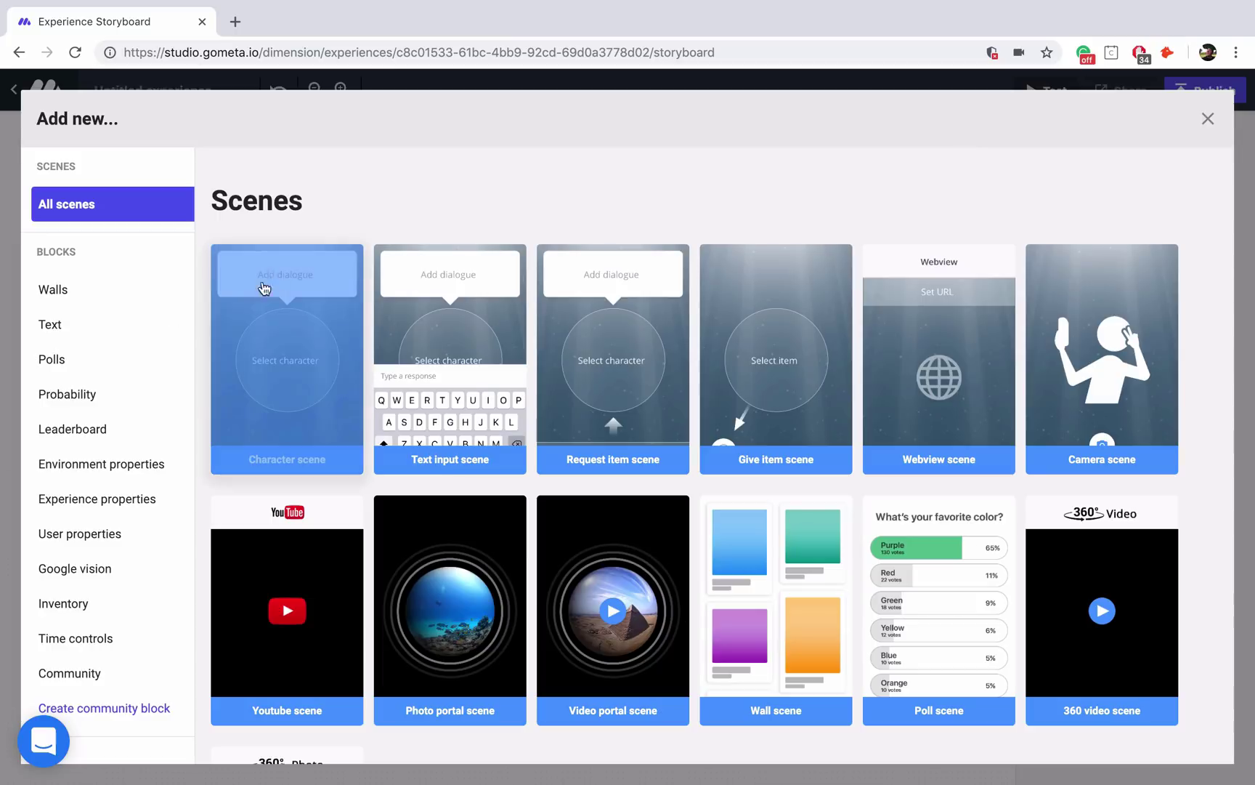
left_click(78, 333)
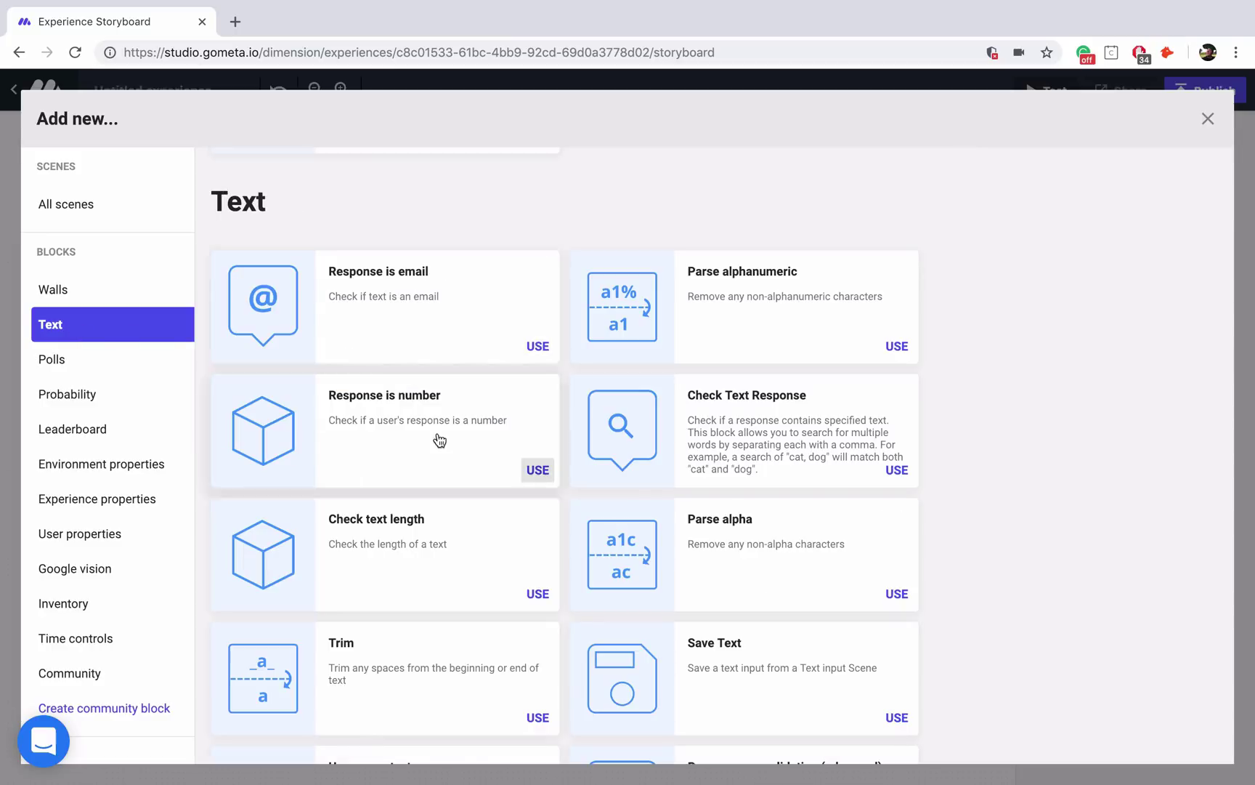
scroll(439, 441, "down", 2)
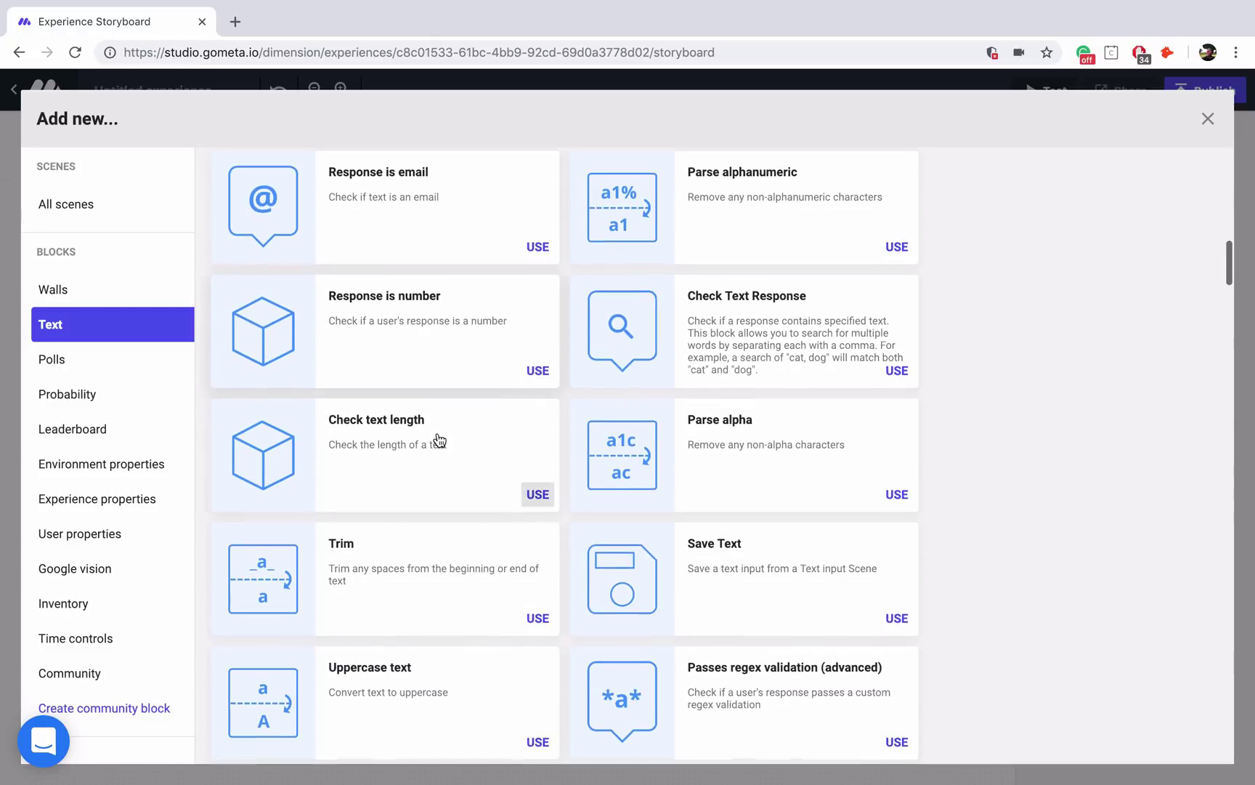
left_click(760, 596)
left_click_drag(679, 200, 676, 296)
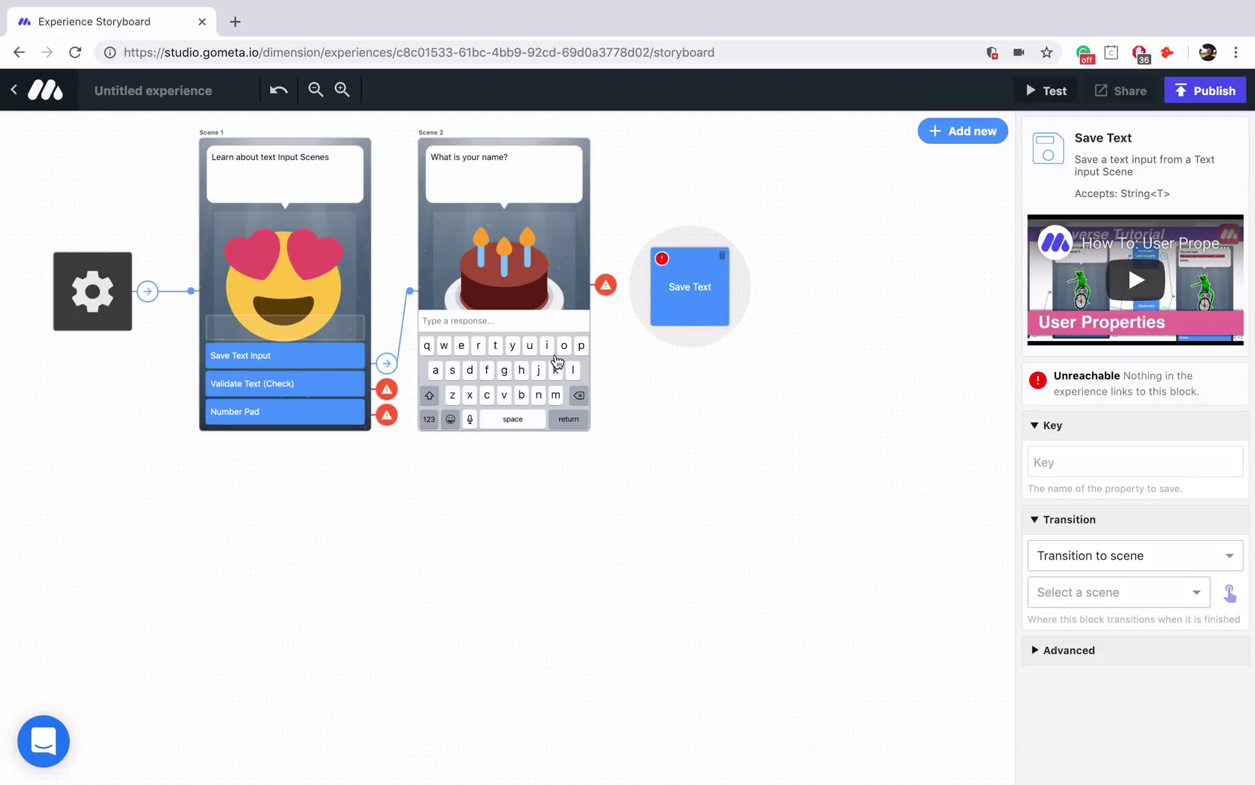
Make Scene 2 continue into the Save Text block.
left_click(557, 361)
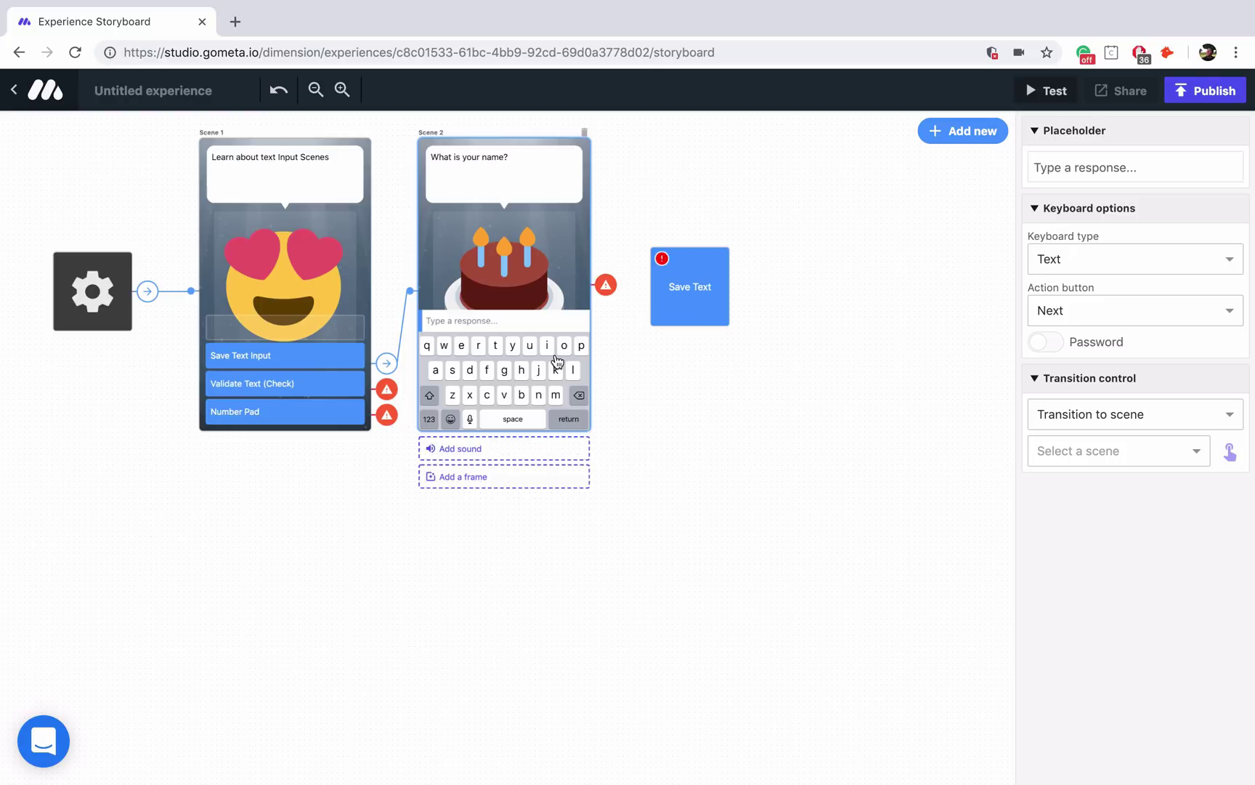
left_click(1230, 451)
left_click(662, 285)
left_click(680, 282)
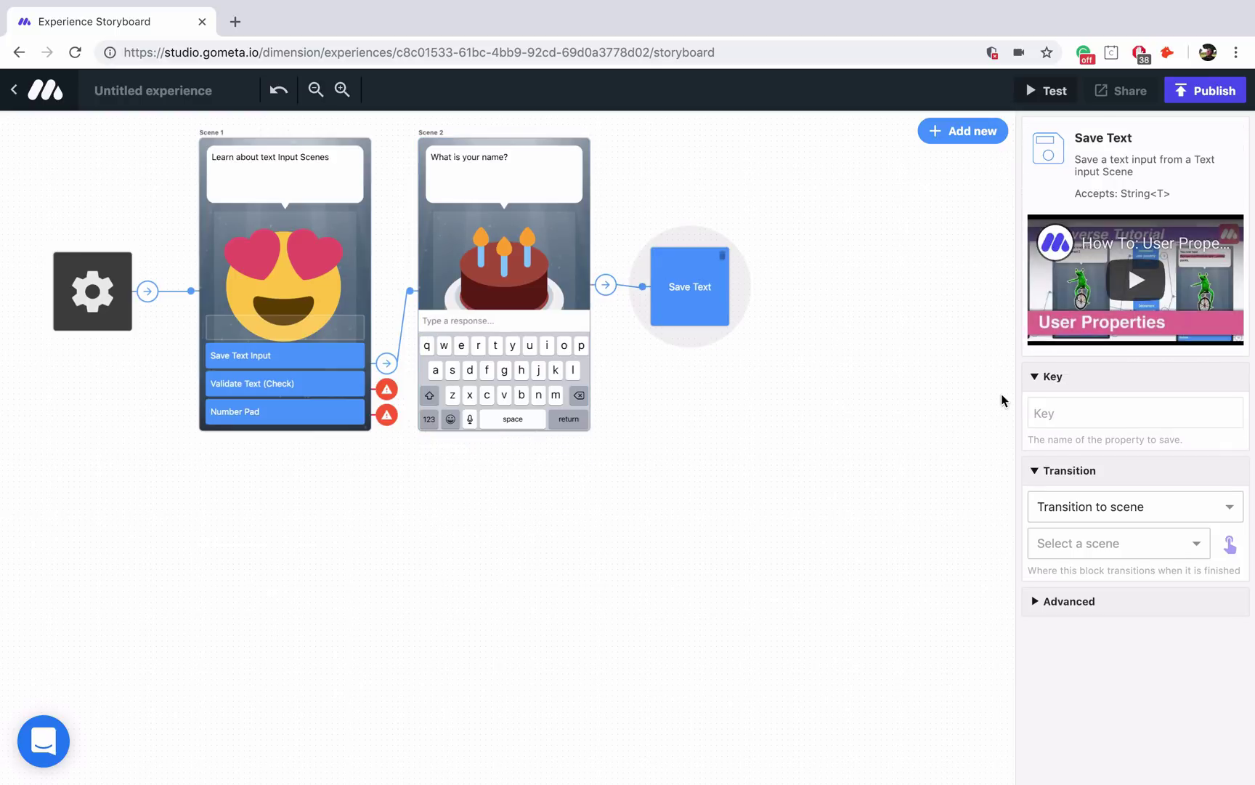
Set the Save Text block's key to Tutorial_Text_Input_Name.
left_click(1063, 417)
type("Tu")
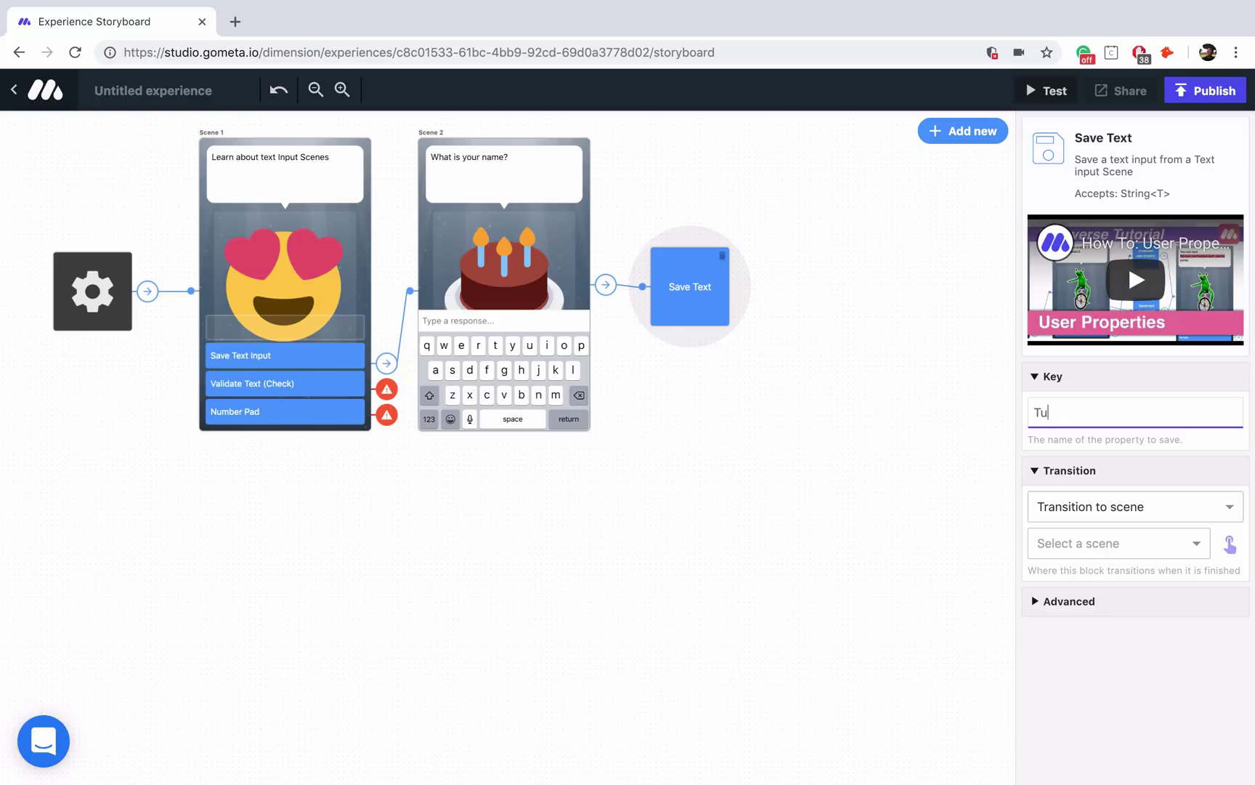
type("torial_Text_sa")
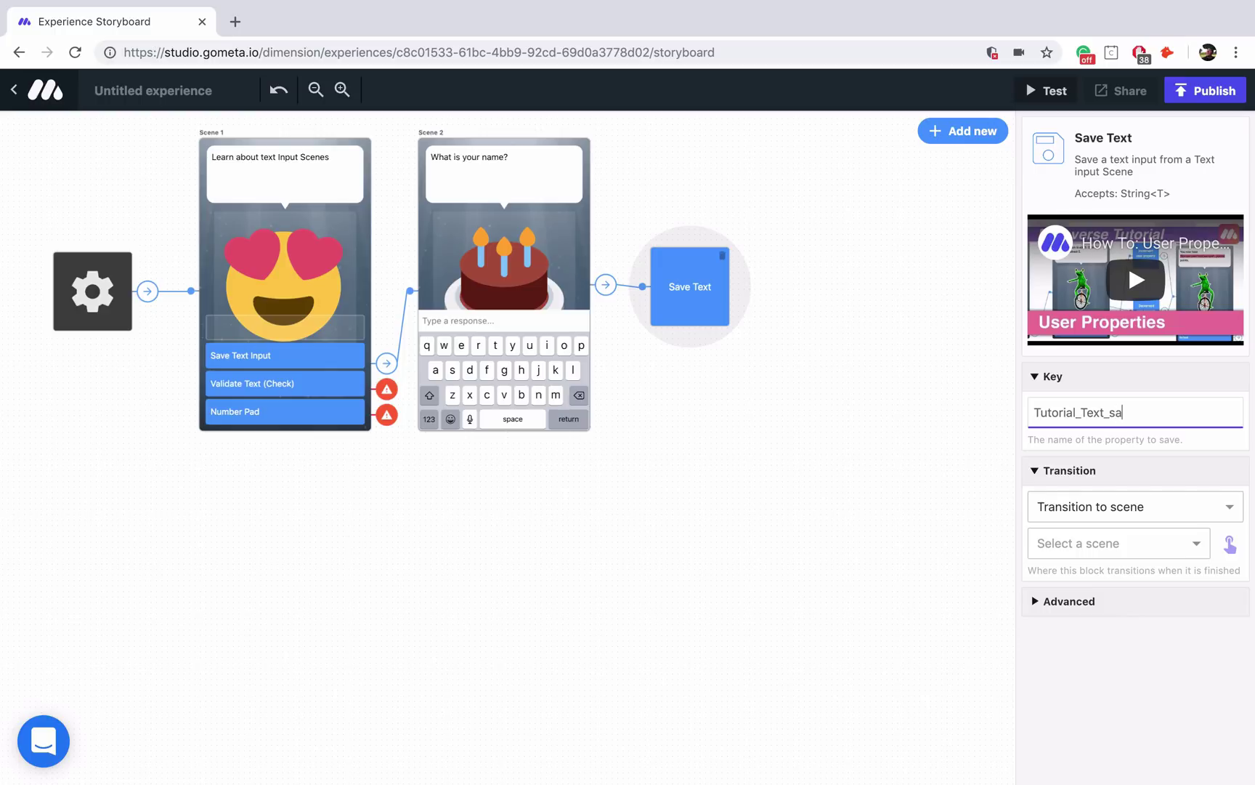
key("BackSpace")
key("BackSpace")
type("Input_Name")
left_click(949, 132)
Add a character Scene 3 whose bubble starts 'Your name is: ${props.'.
left_click(282, 356)
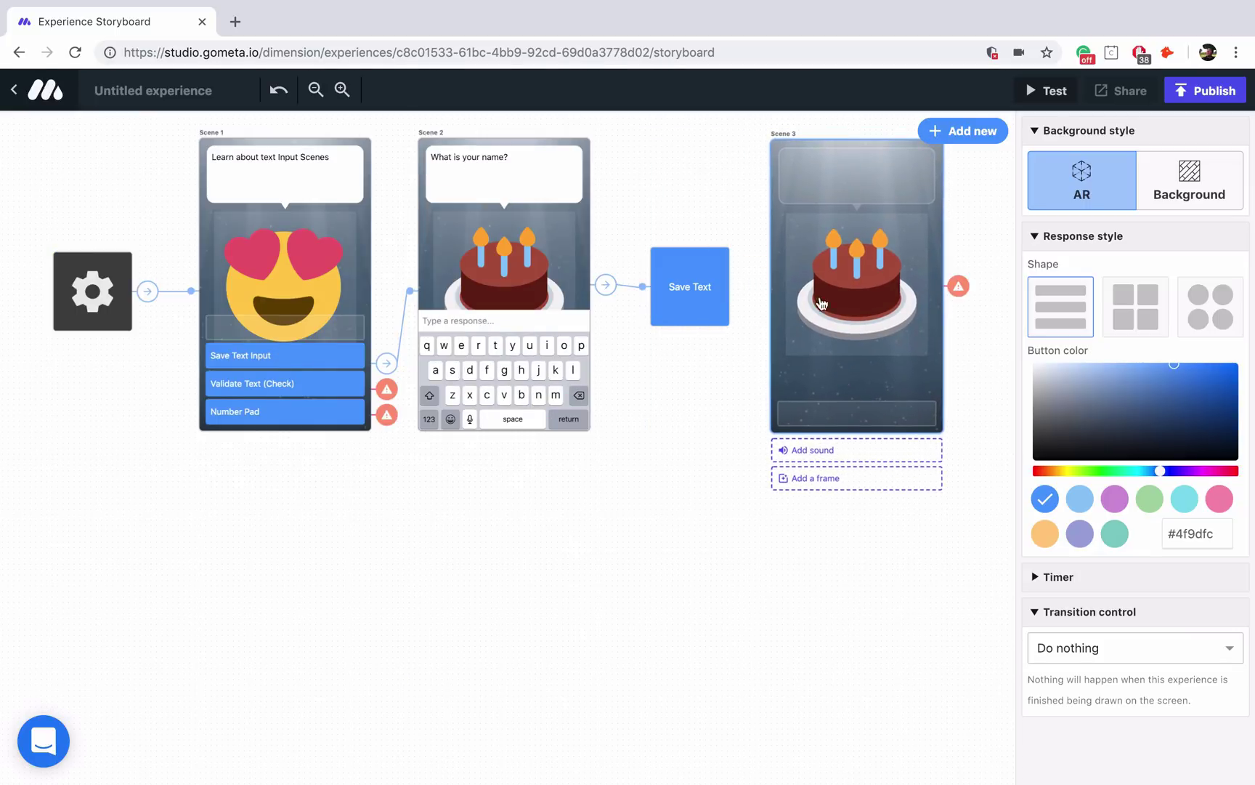
left_click(832, 185)
type("Your name is")
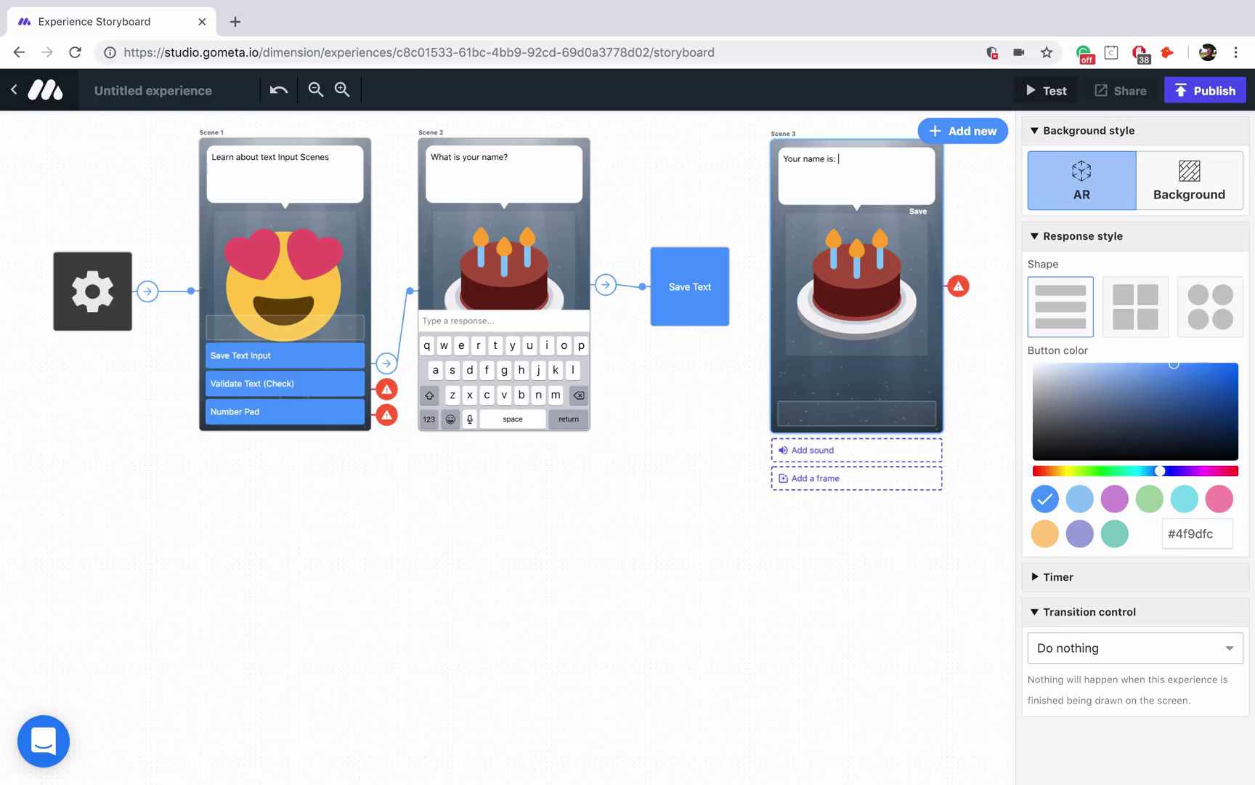
type(": $")
type("{}")
type("}")
type("props")
type(".")
Paste the key Tutorial_Text_Input_Name into the props placeholder and add two responses to Scene 3.
left_click(689, 296)
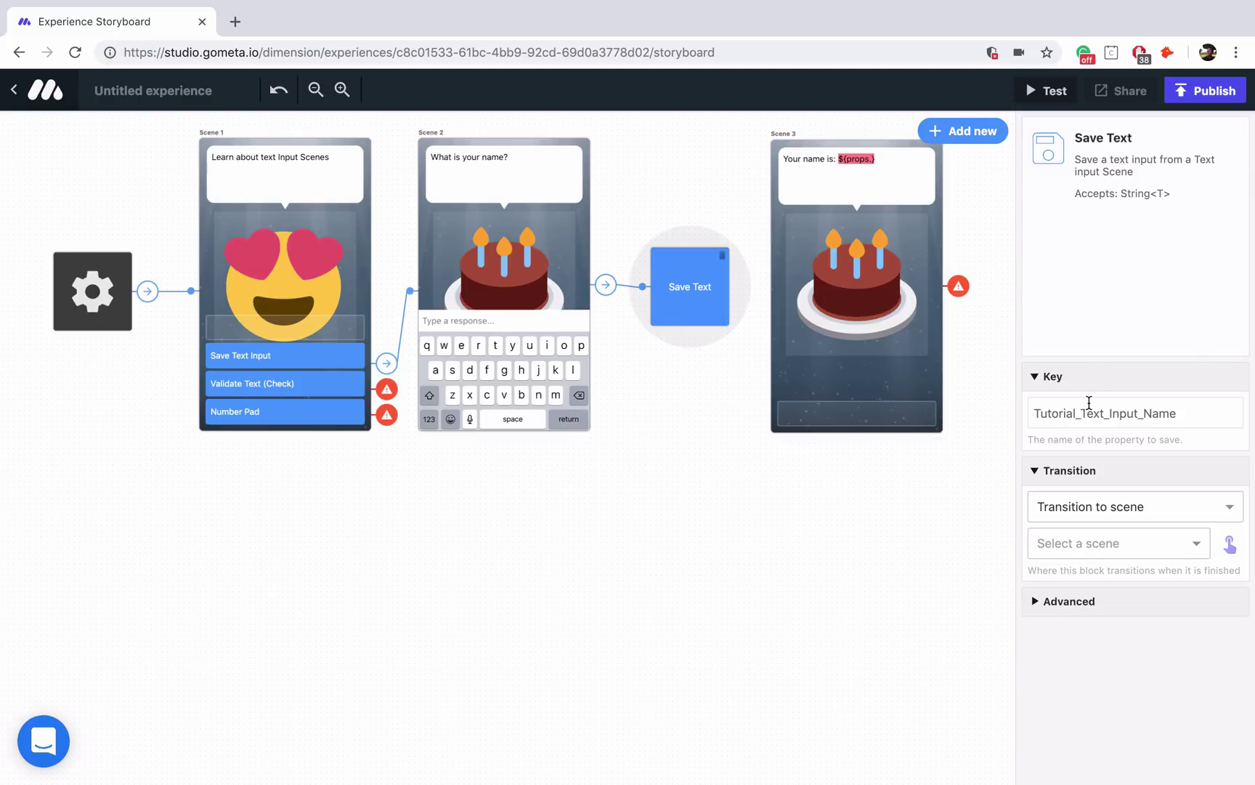
left_click(1089, 404)
double_click(1089, 404)
key("super+c")
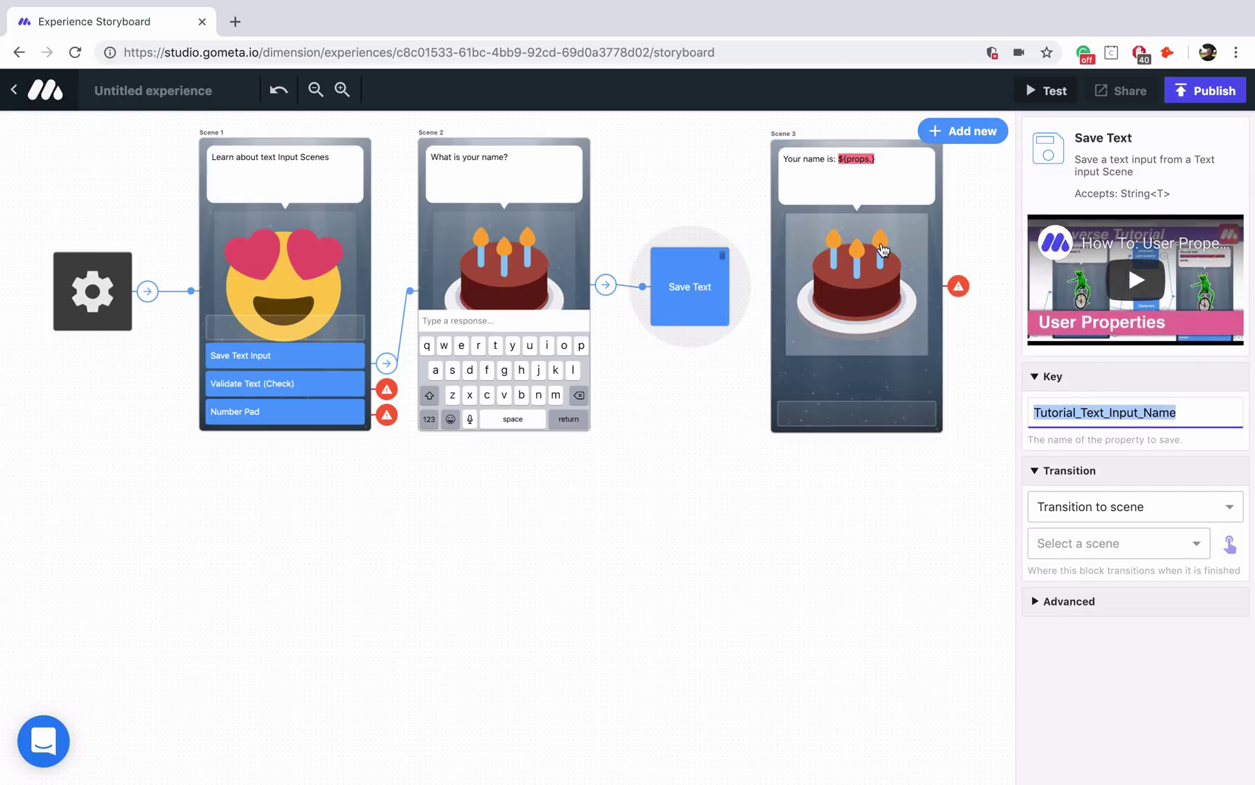
left_click(875, 163)
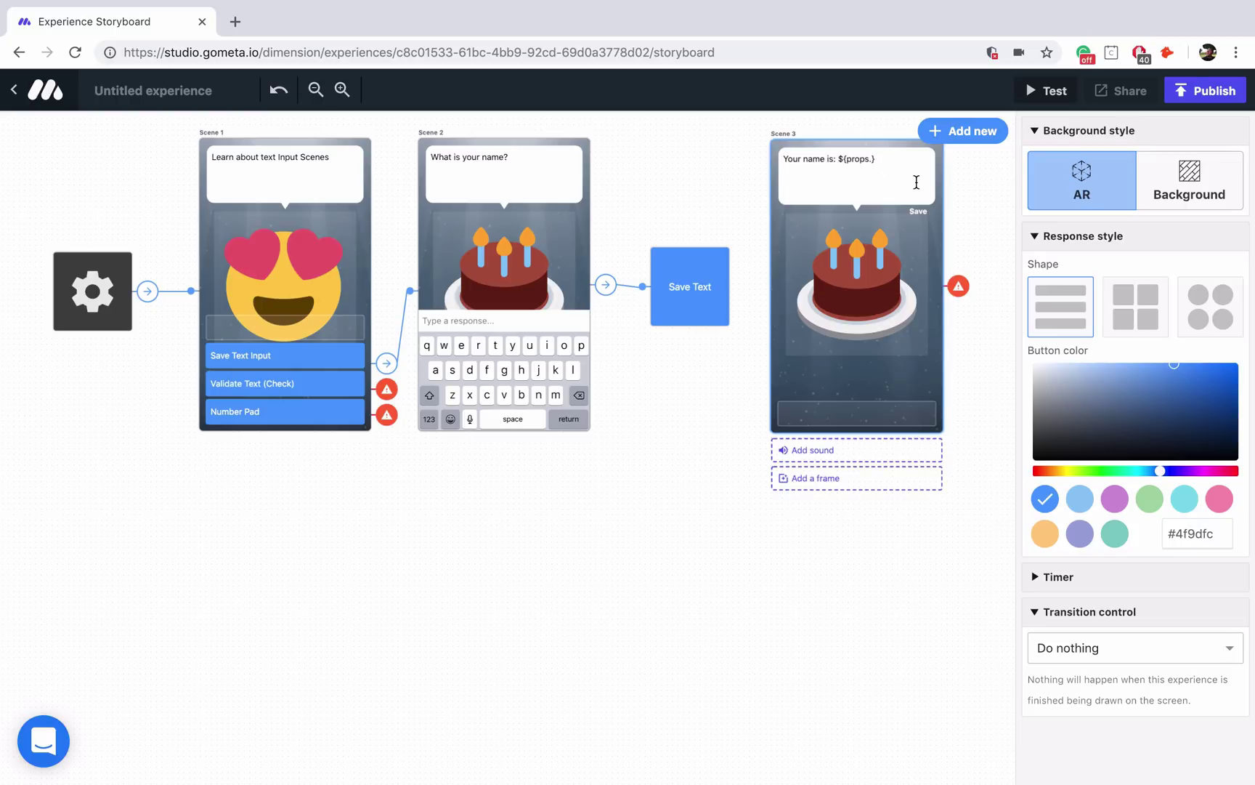
key("super+v")
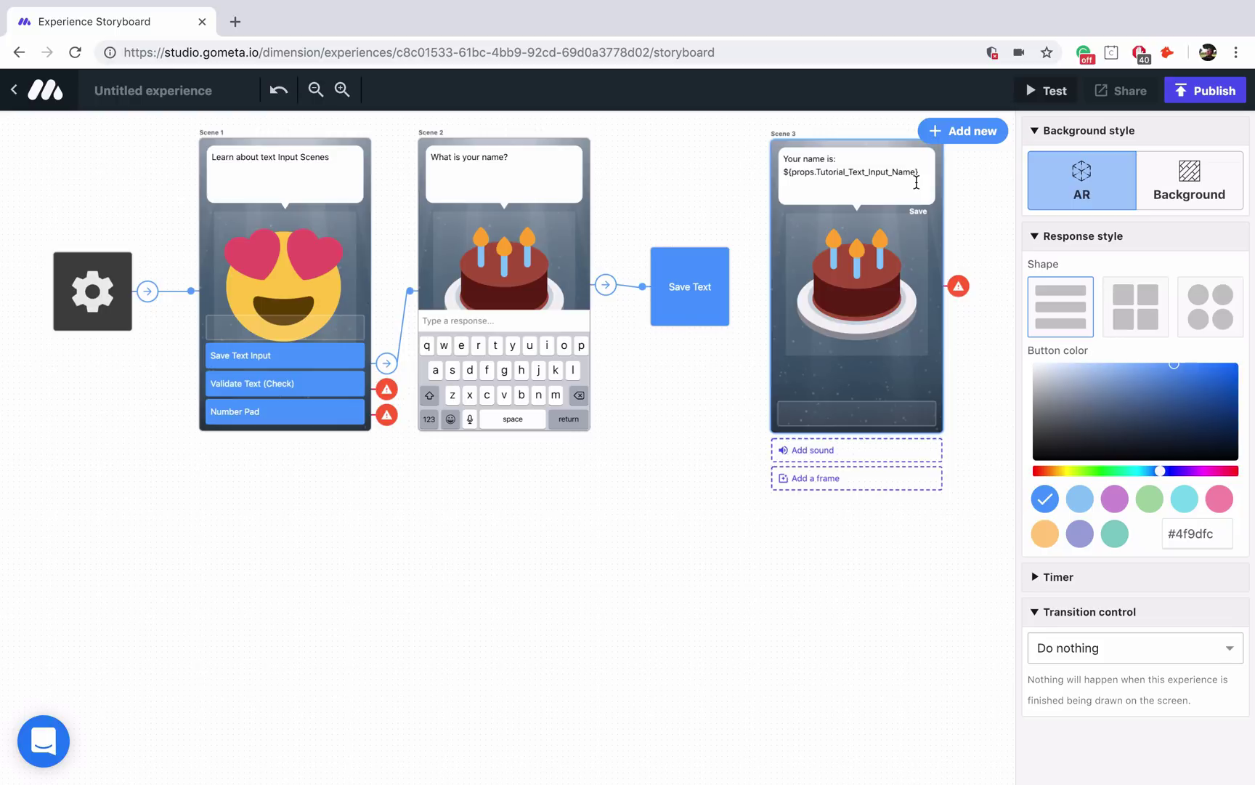
left_click(867, 427)
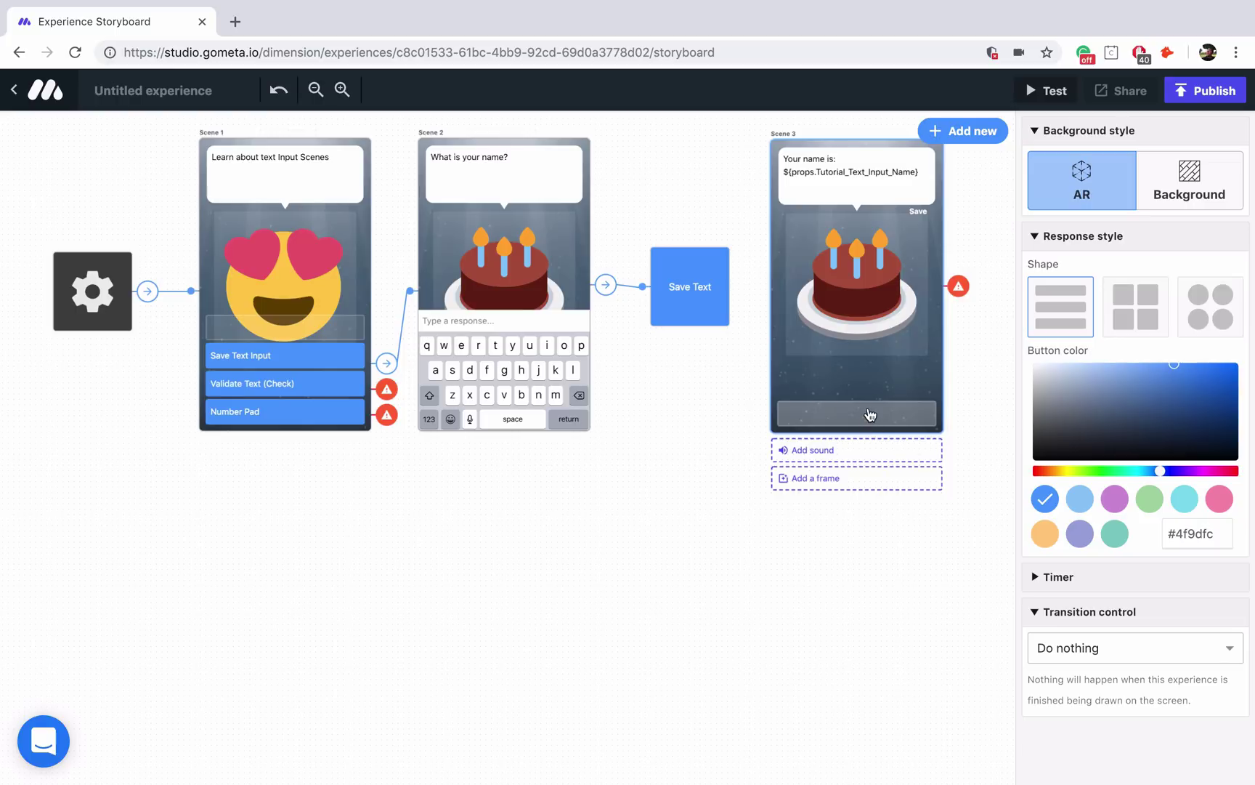
left_click(869, 400)
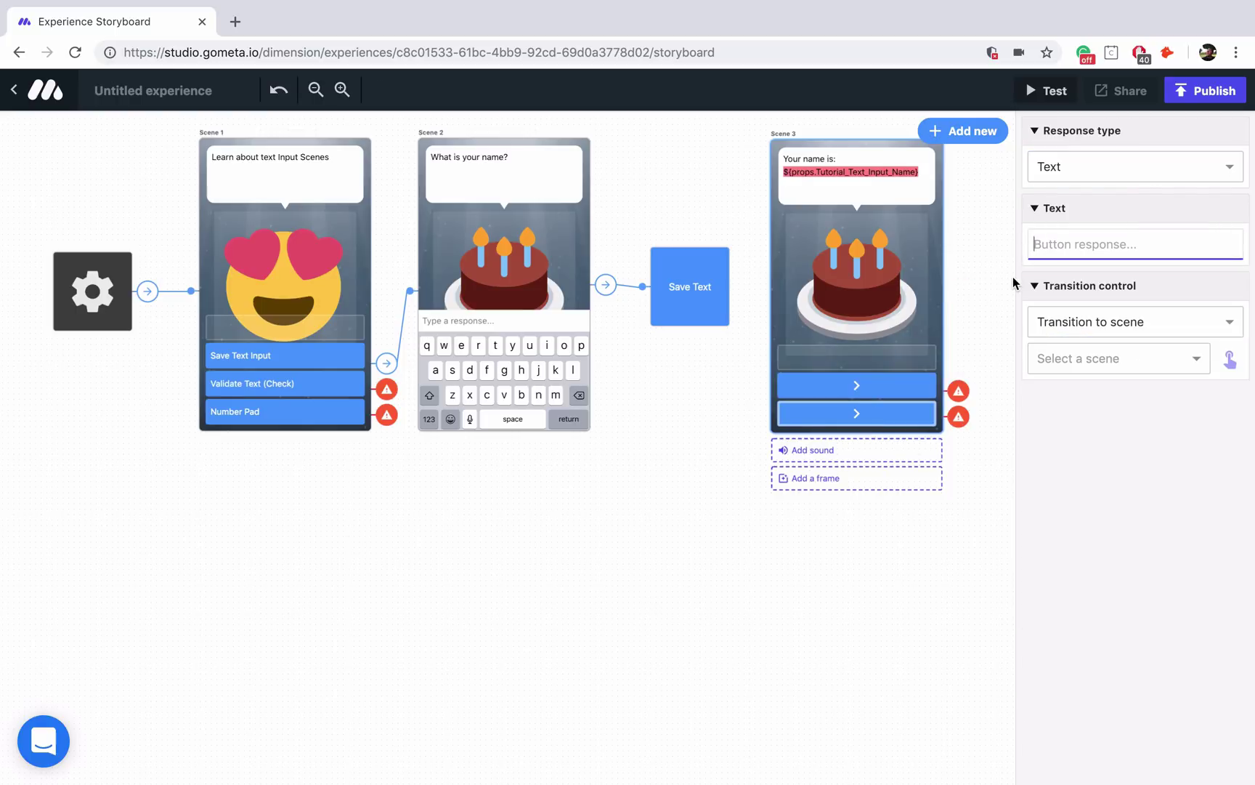
Label Scene 3's responses 'Change Name' and 'Back to menu'.
type("Change")
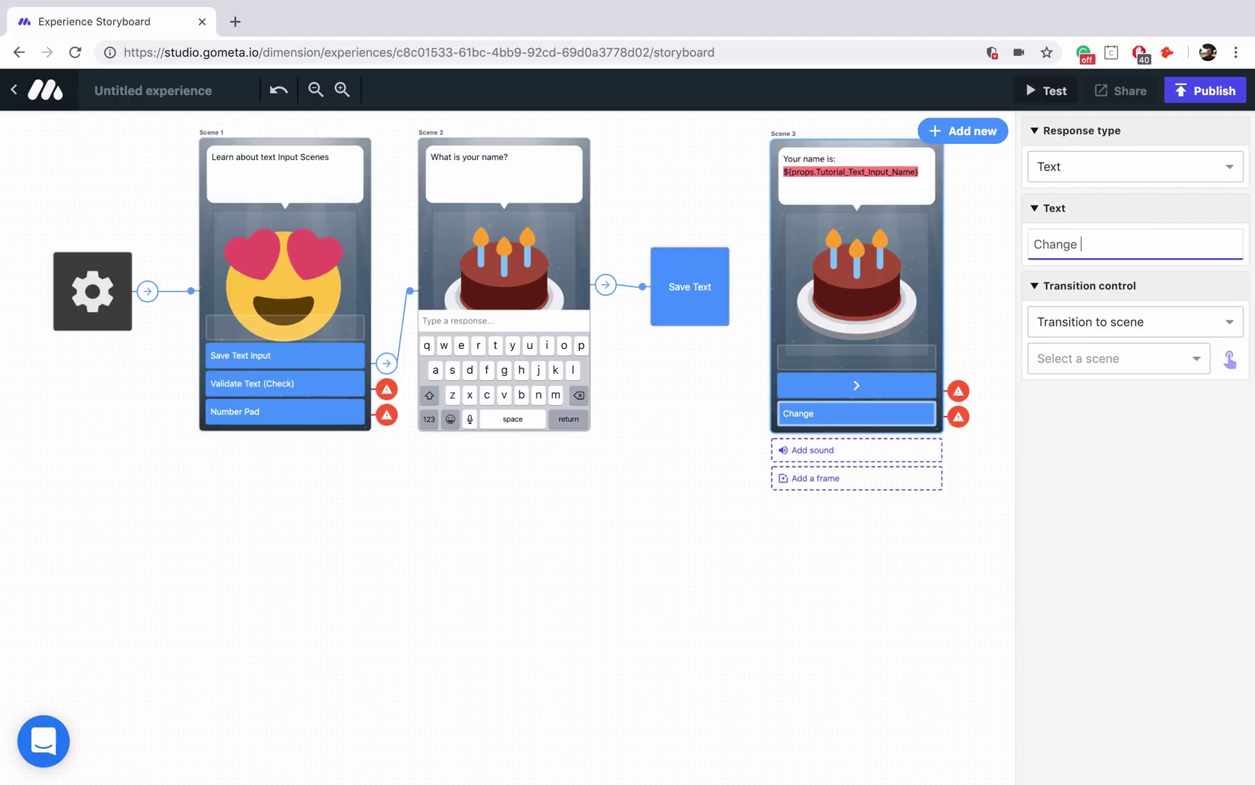
type(" Name")
left_click(902, 388)
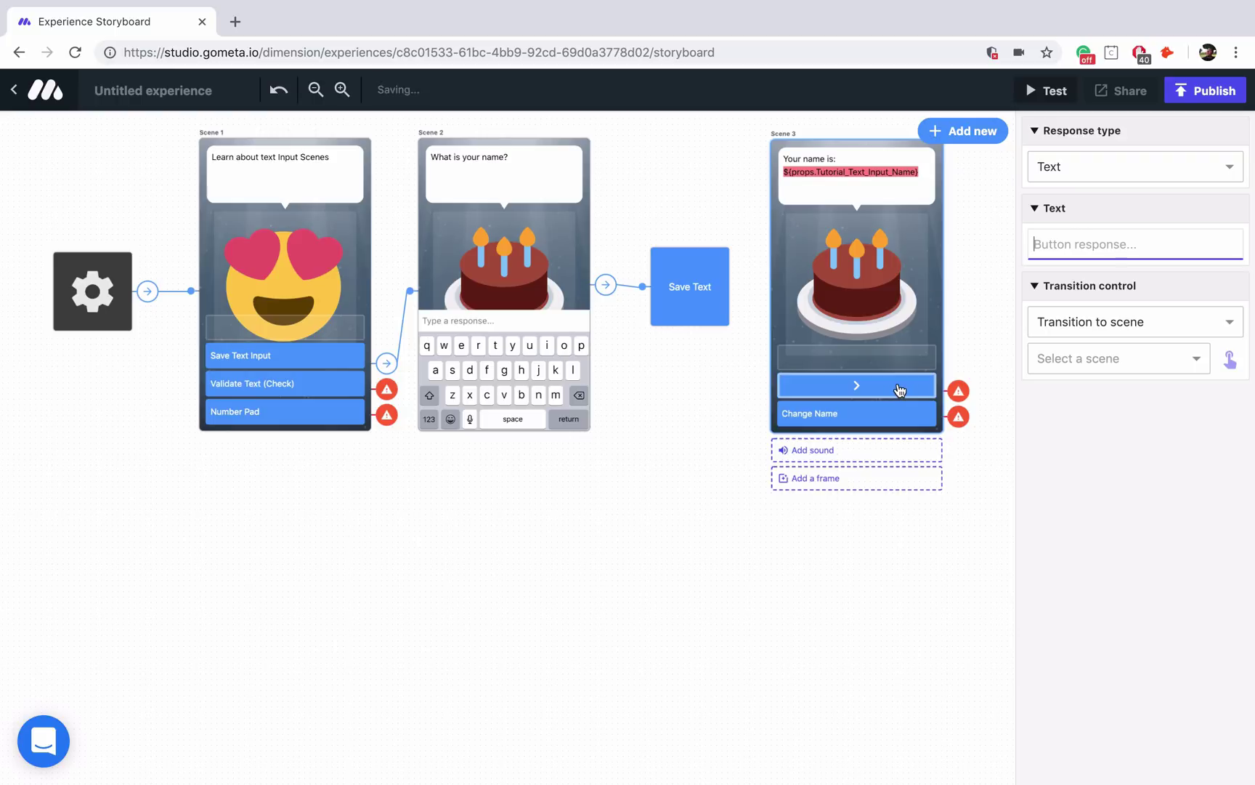
type("Back to menu")
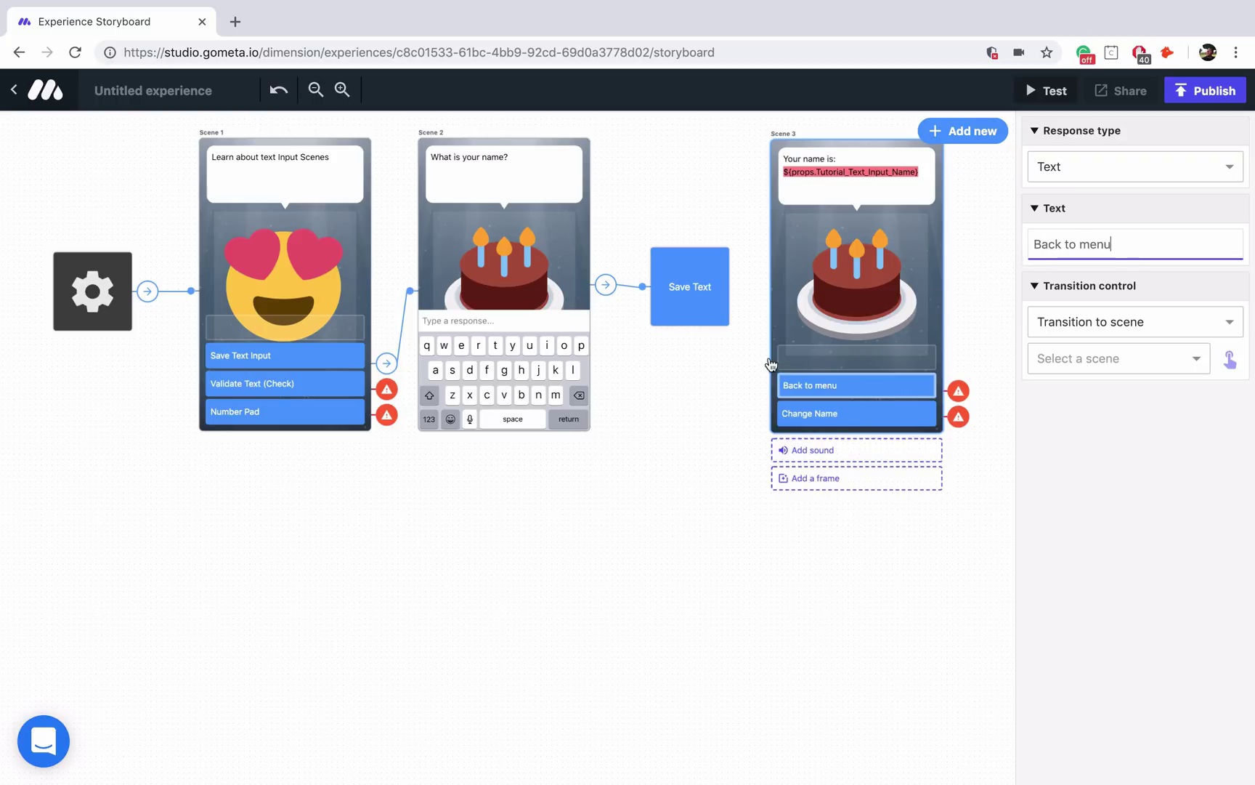
Link Save Text to Scene 3, Change Name to Scene 2, and Back to menu to Scene 1.
left_click(689, 291)
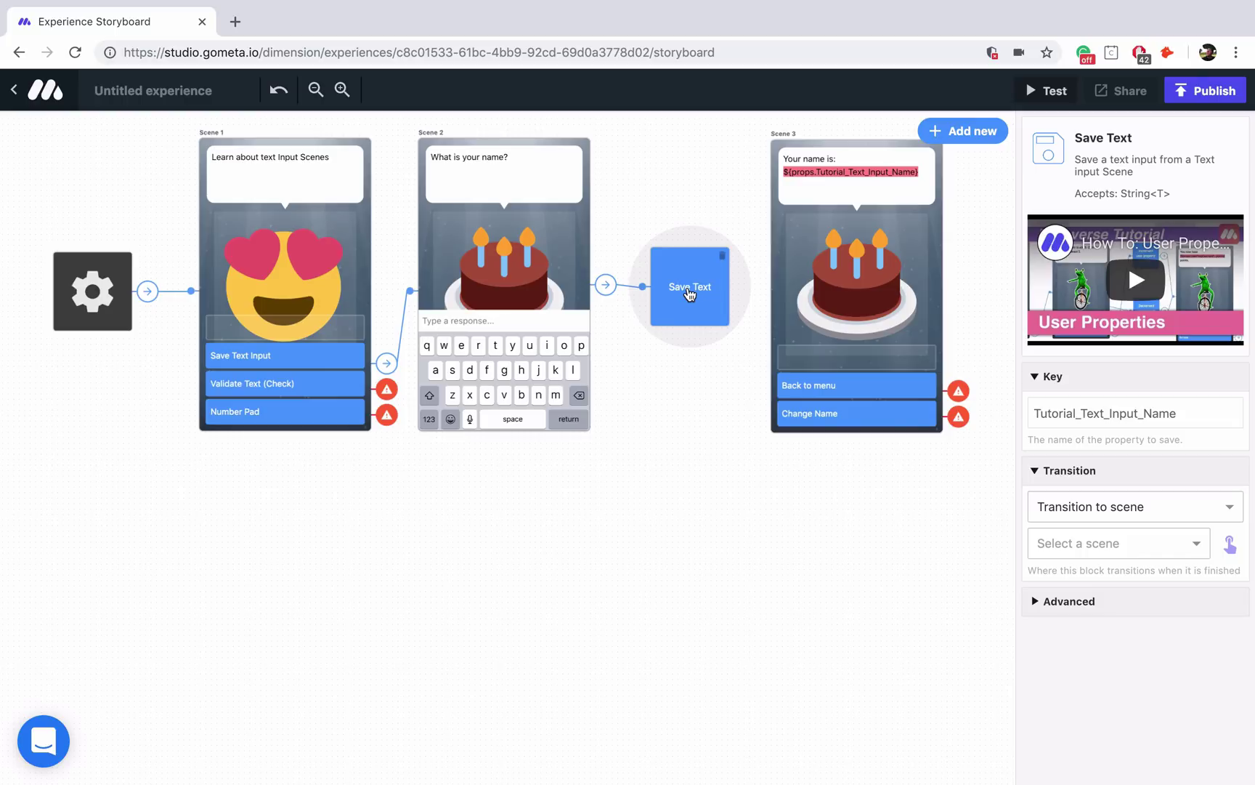
left_click(1230, 545)
left_click(857, 291)
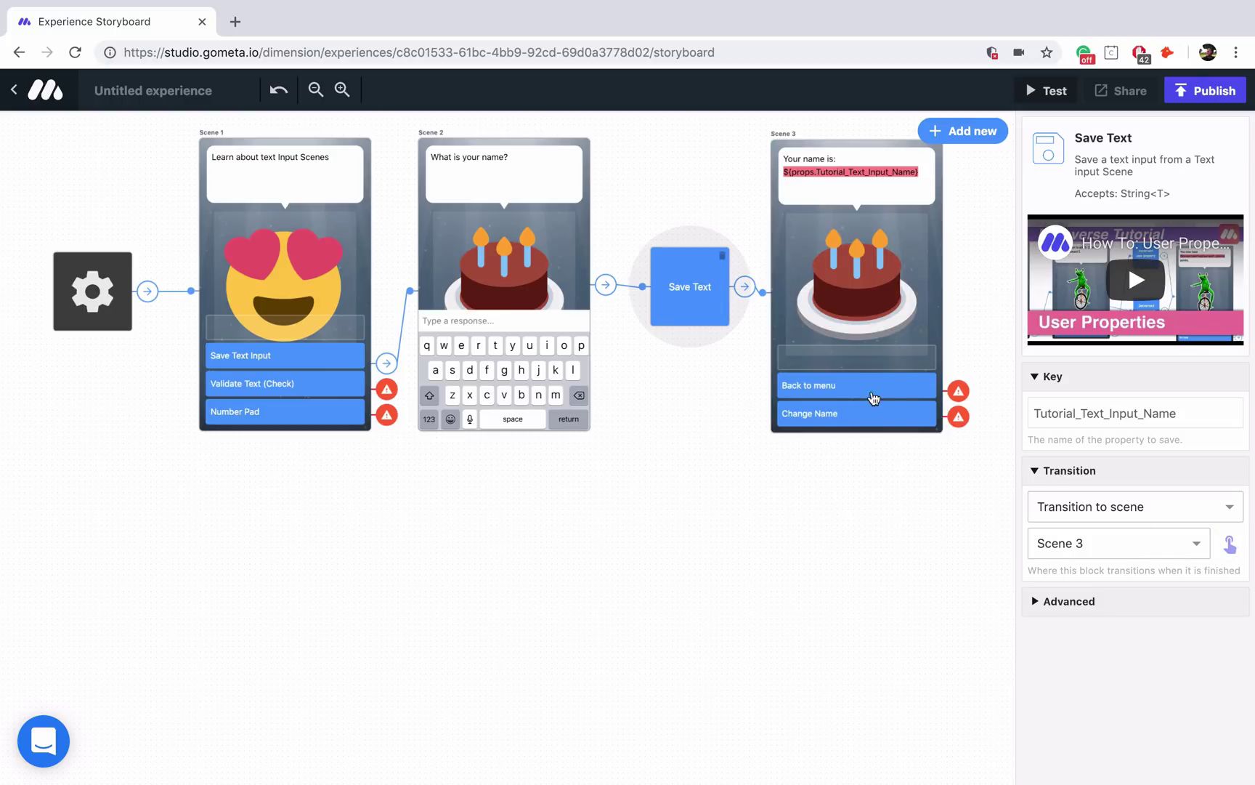
left_click(866, 420)
left_click(1230, 359)
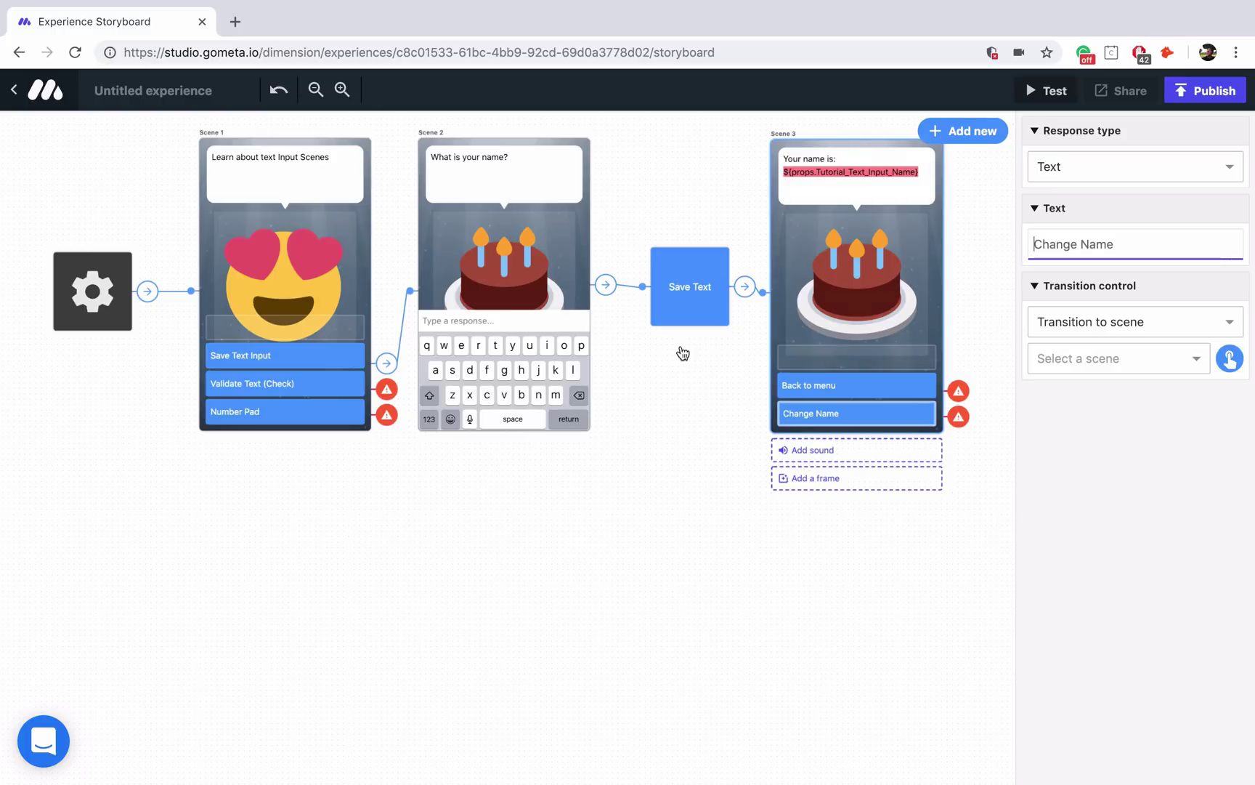
left_click(578, 355)
left_click(901, 392)
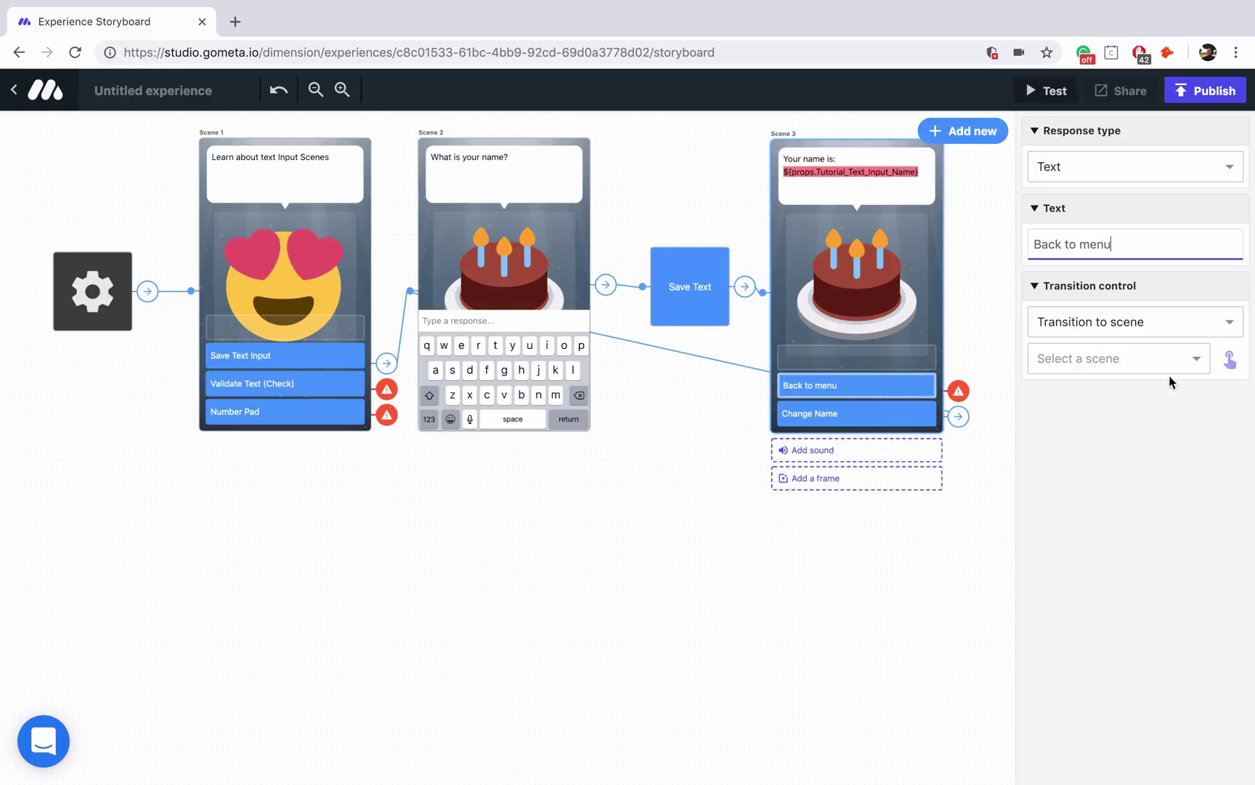
left_click(1230, 358)
left_click(316, 323)
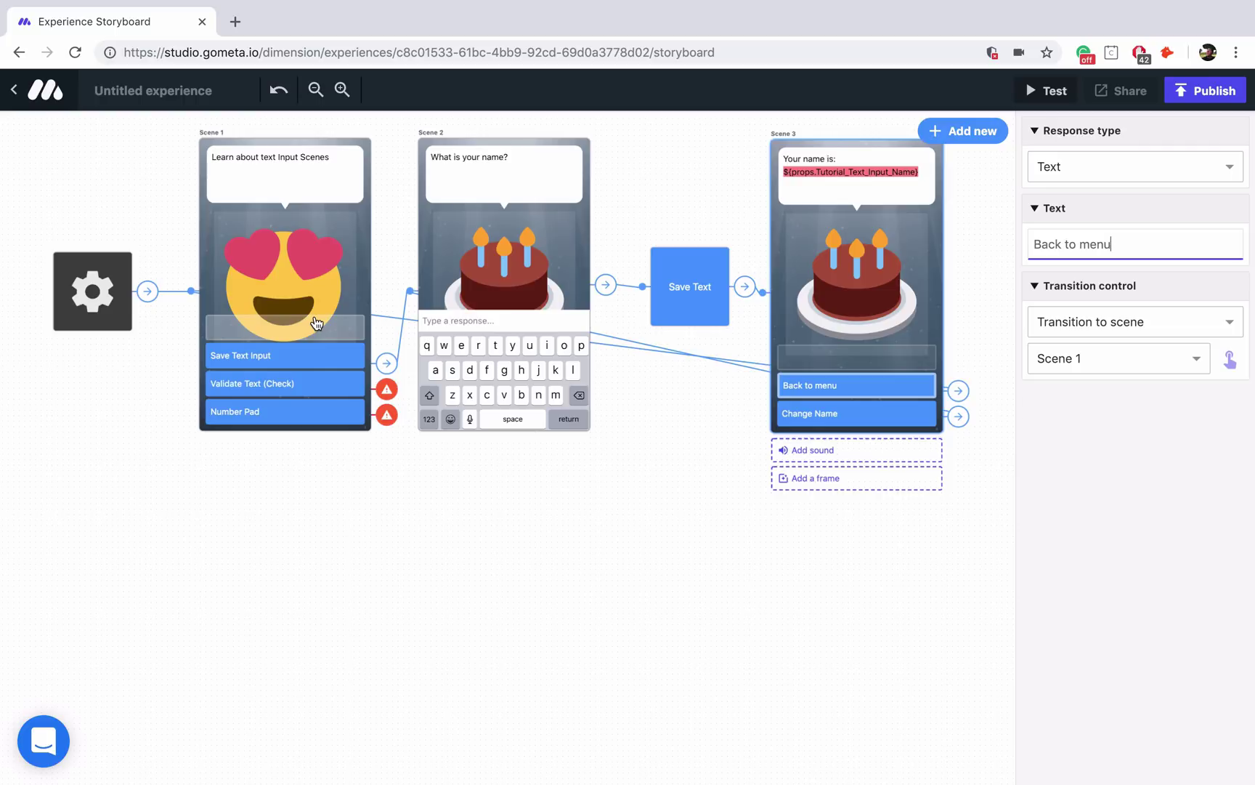
left_click(315, 388)
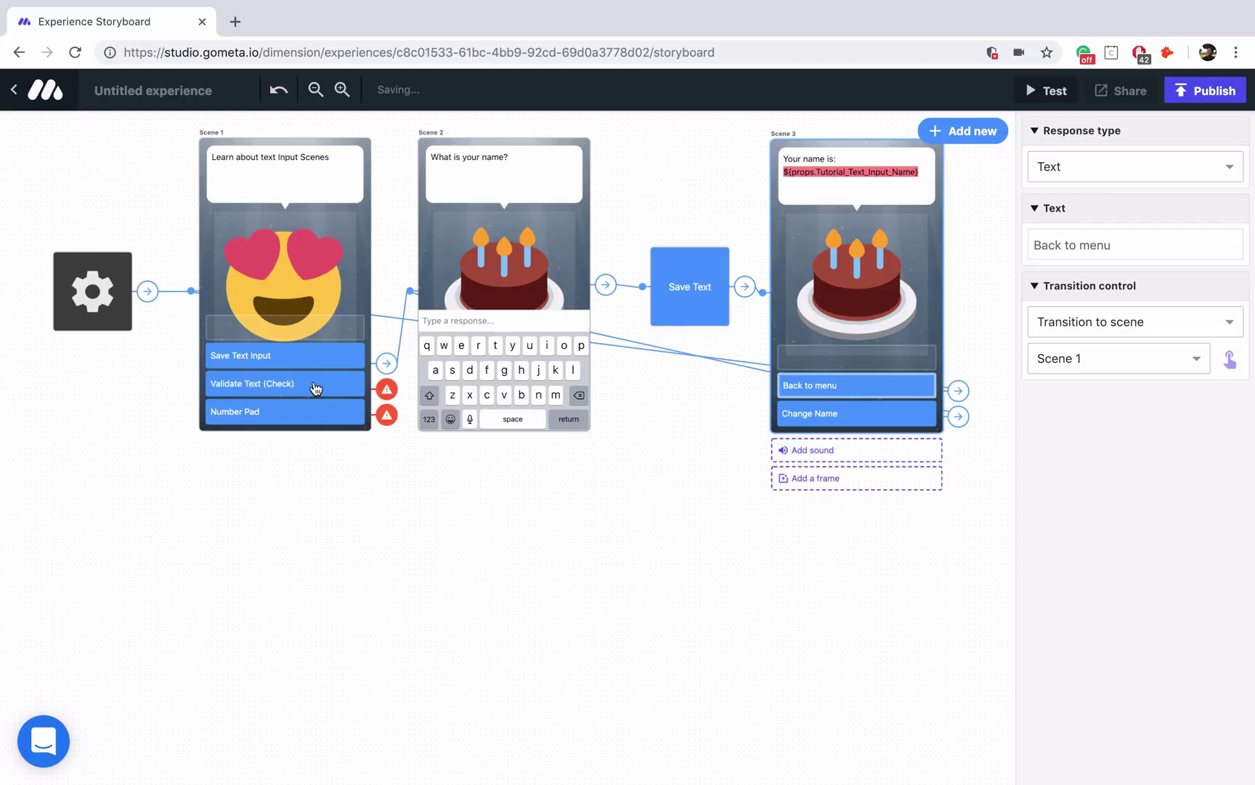
Add a text input Scene 4 and link the Validate Text (Check) response to it.
left_click(967, 134)
left_click(483, 400)
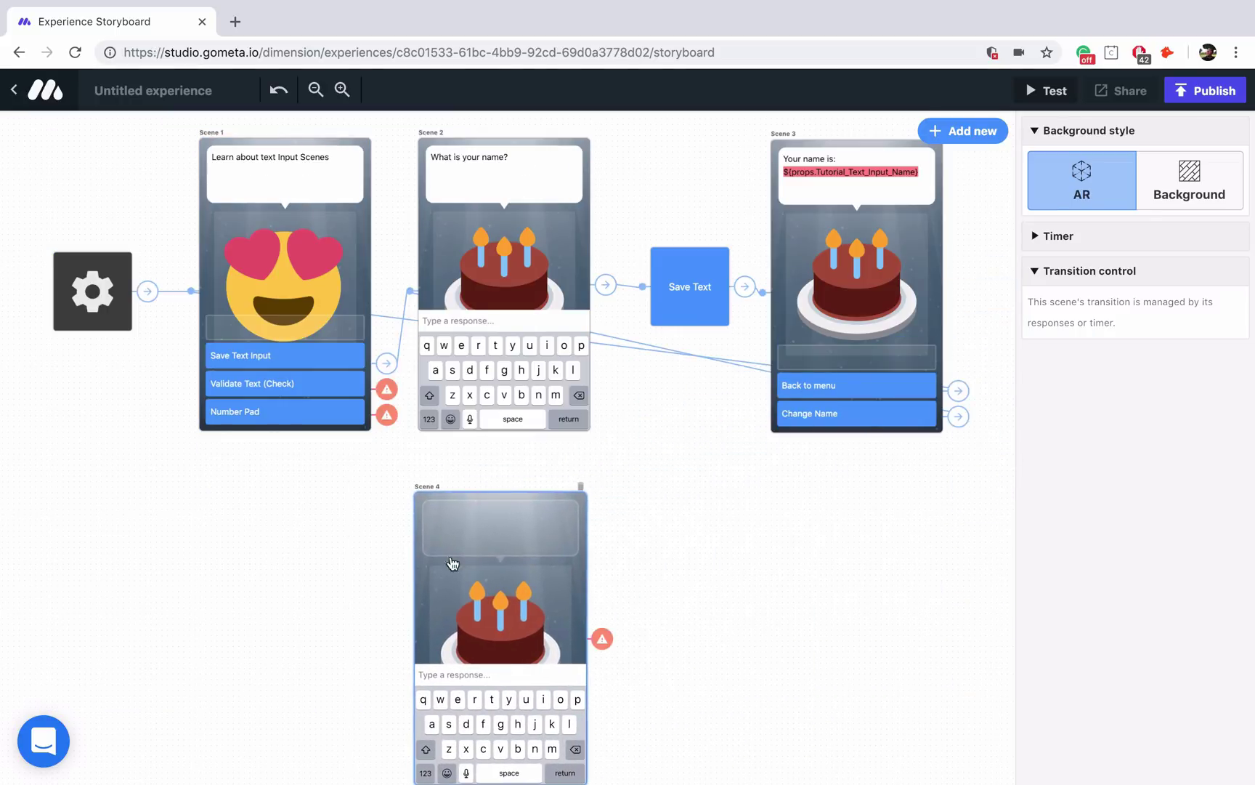
scroll(452, 563, "down", 3)
left_click(325, 290)
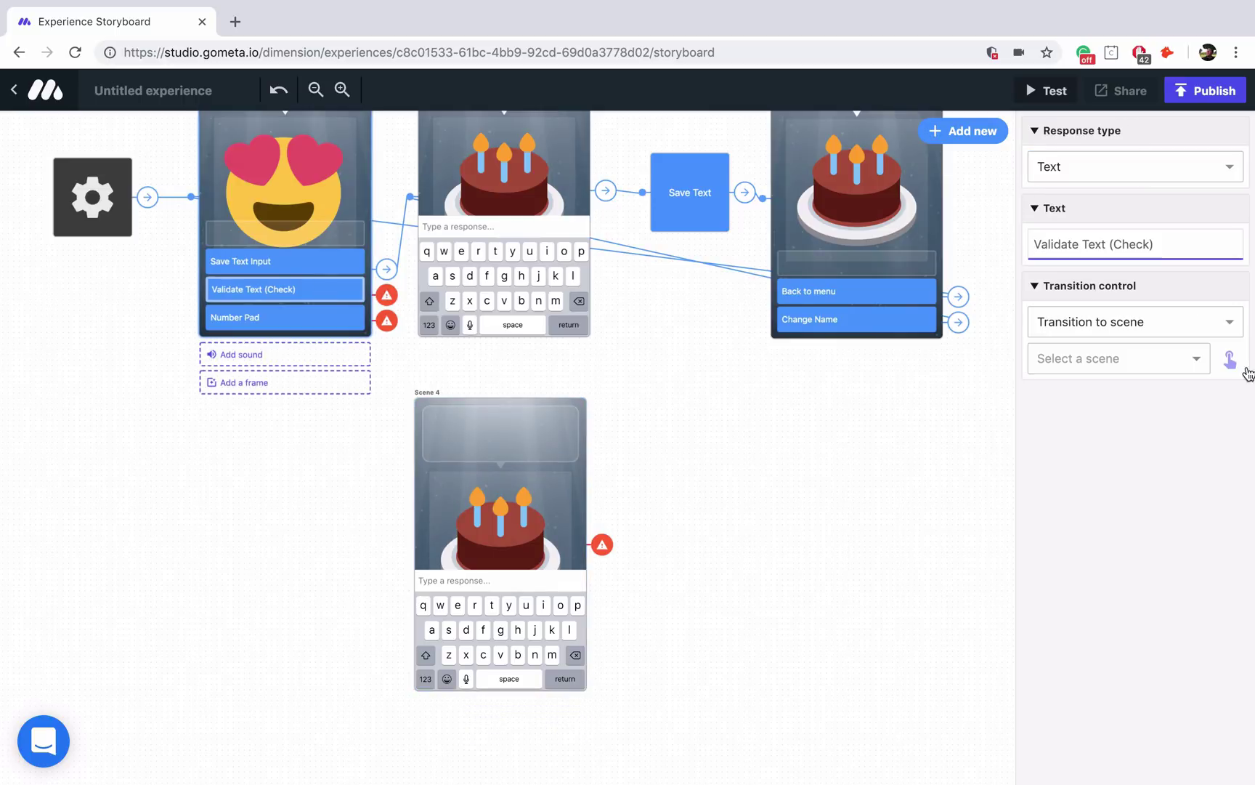
left_click(1230, 360)
left_click(507, 520)
Replace Scene 4's cake with the Showing Teeth emoji.
left_click(507, 520)
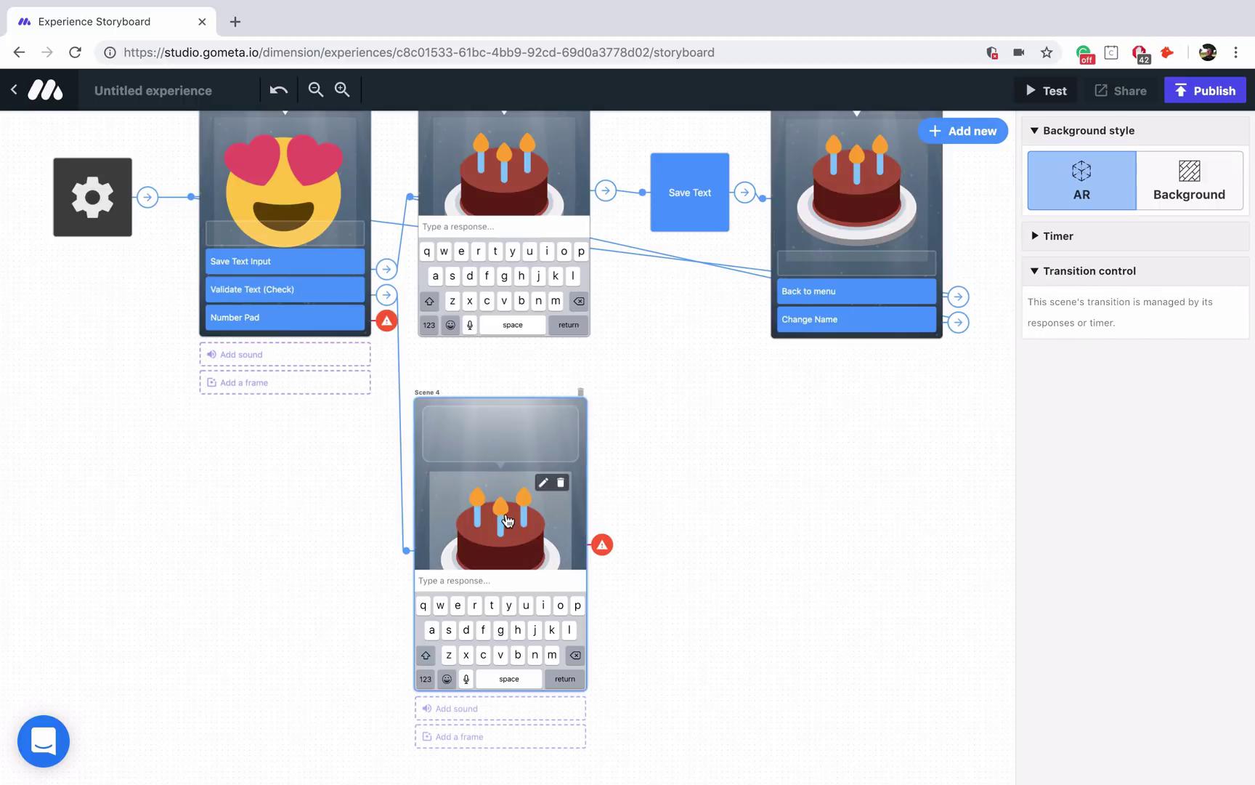
left_click(543, 482)
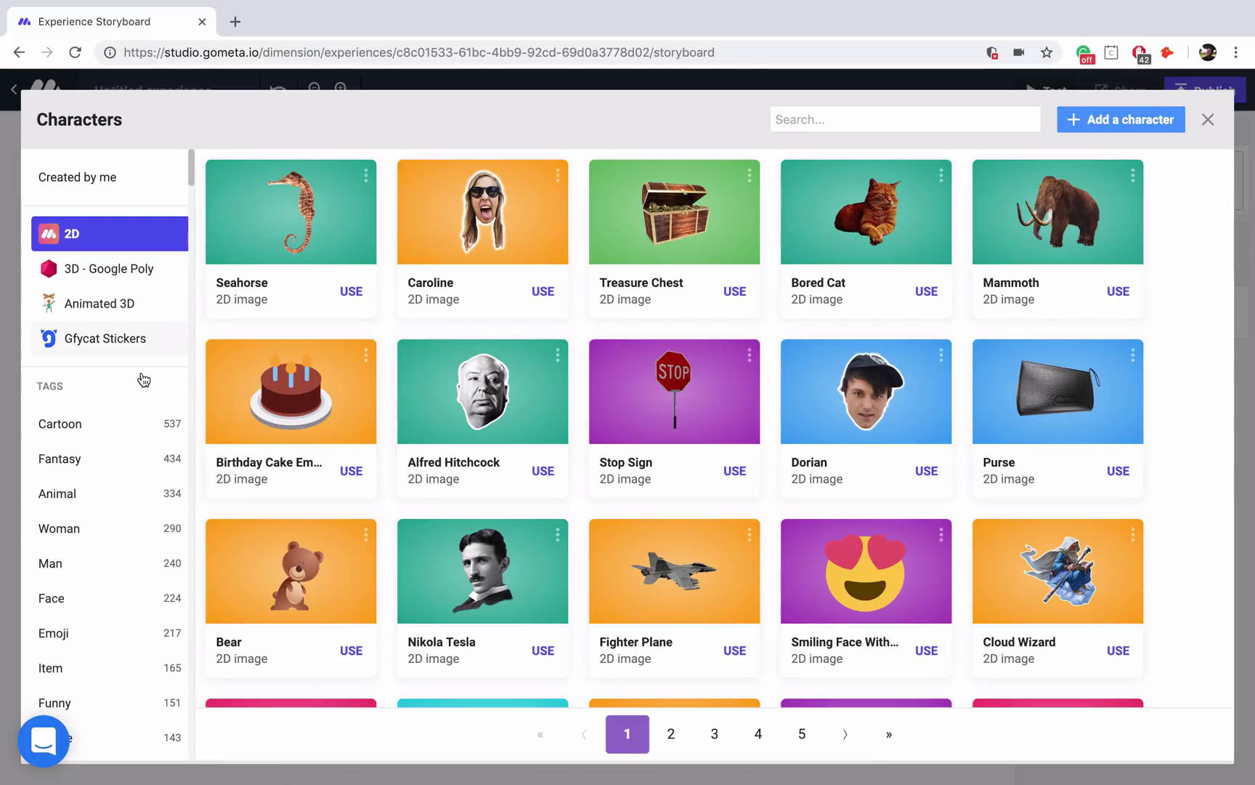
left_click(89, 631)
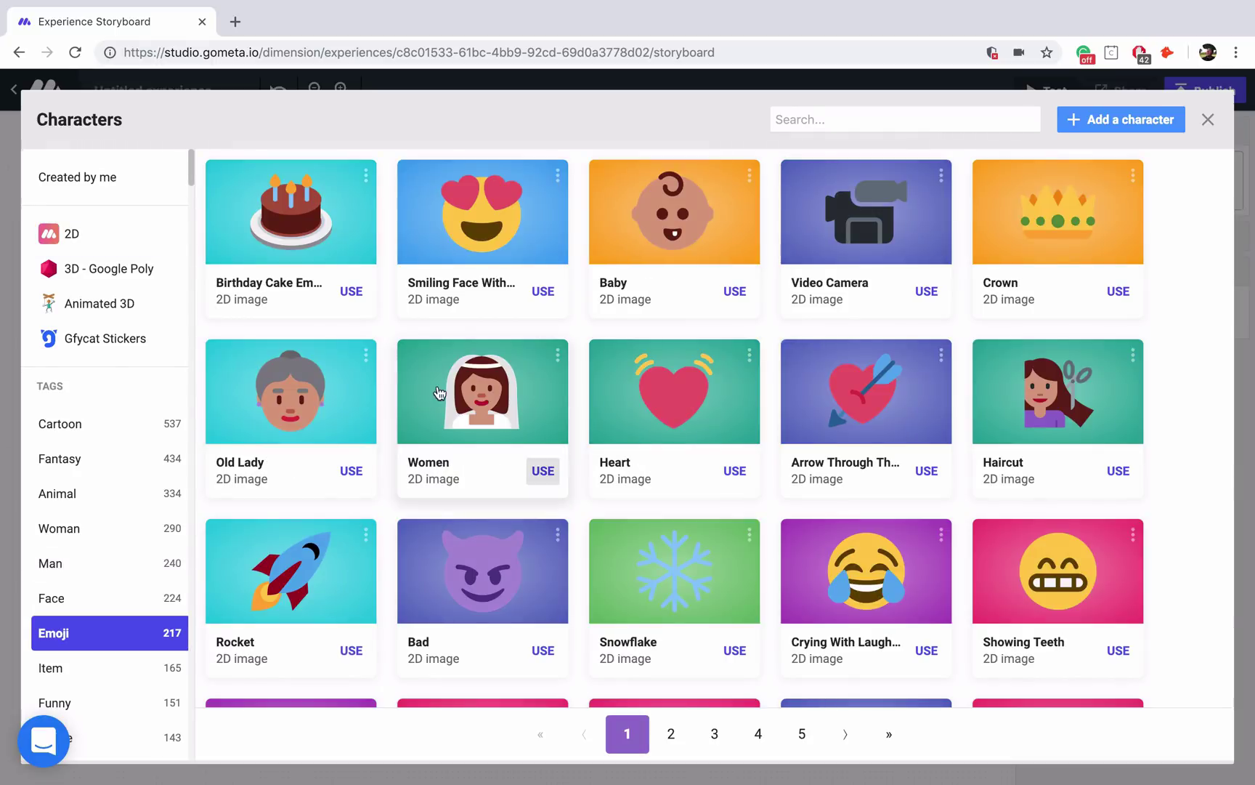
left_click(1053, 573)
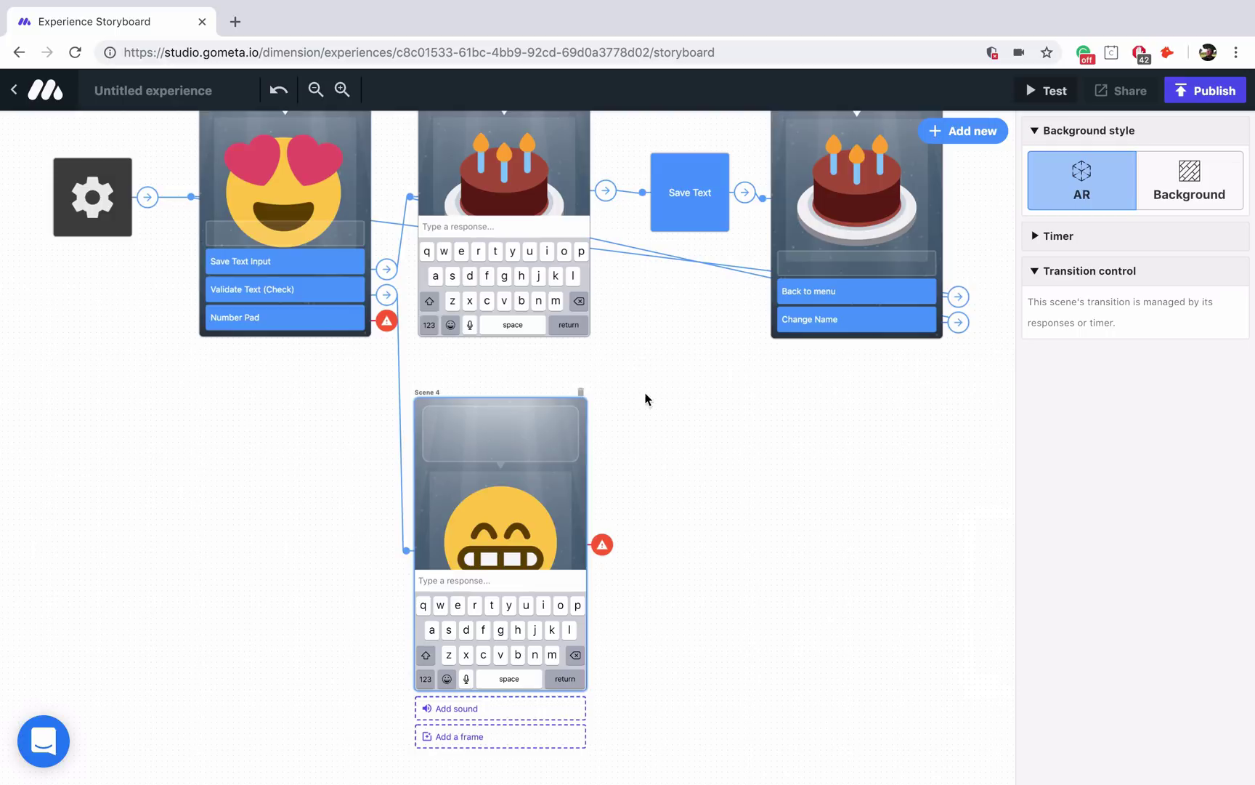
Write Scene 4's question 'The primary colors are Red, Blue, and ____?'.
left_click(521, 441)
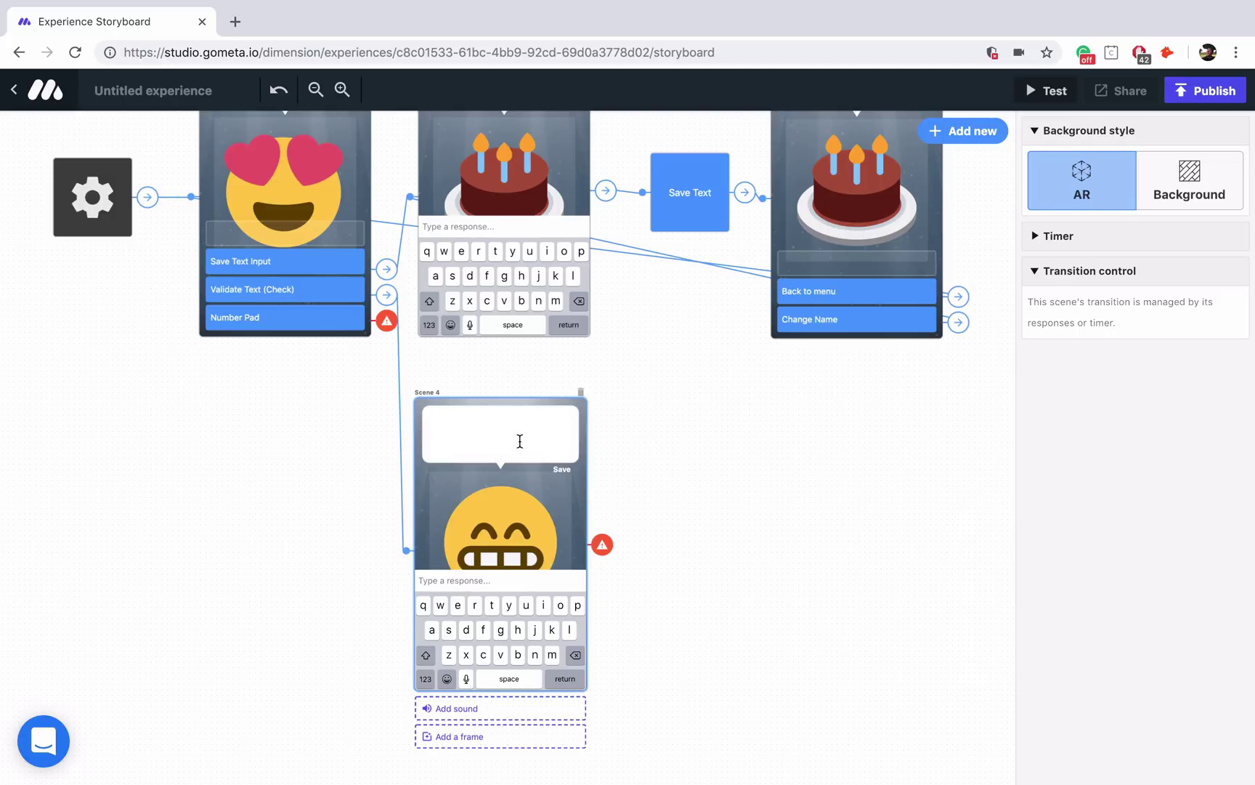
type("The primary colors are Red, Blue,")
type("an")
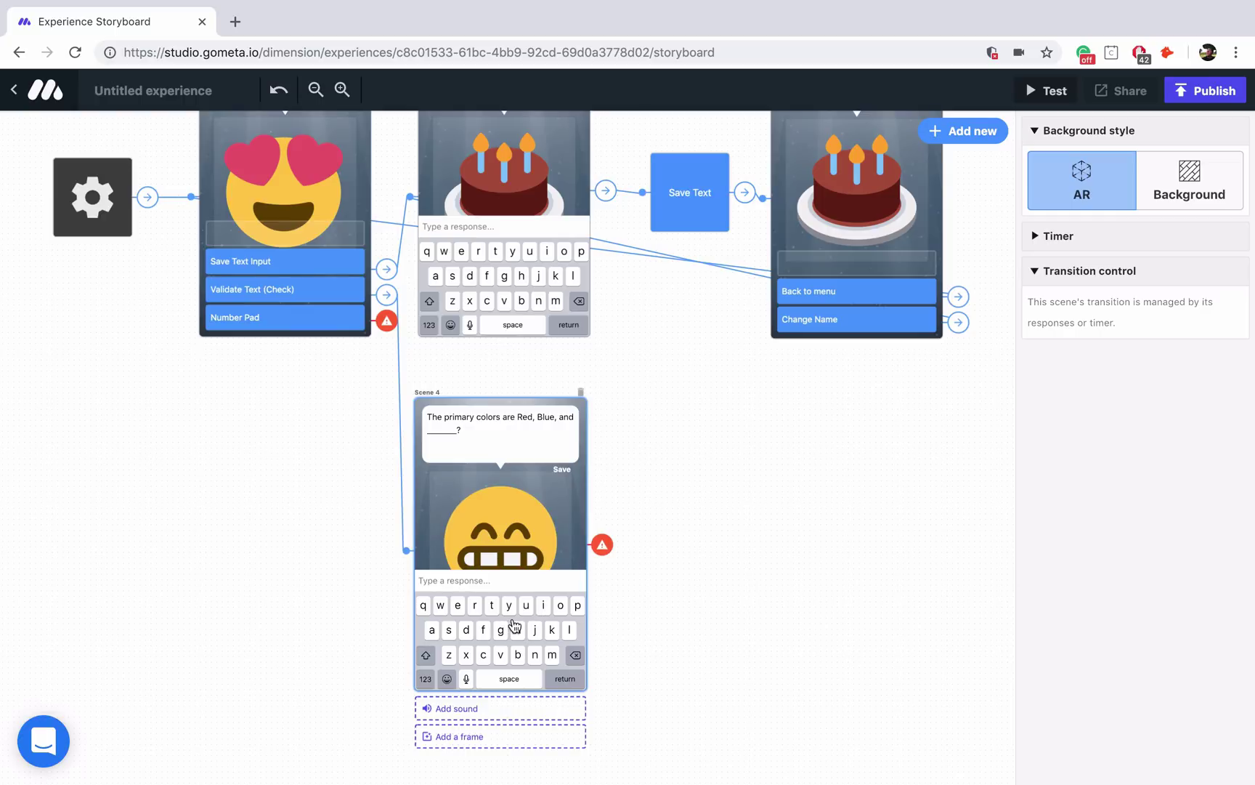
Add a Check Text Response block and place it to the right of Scene 4.
left_click(967, 134)
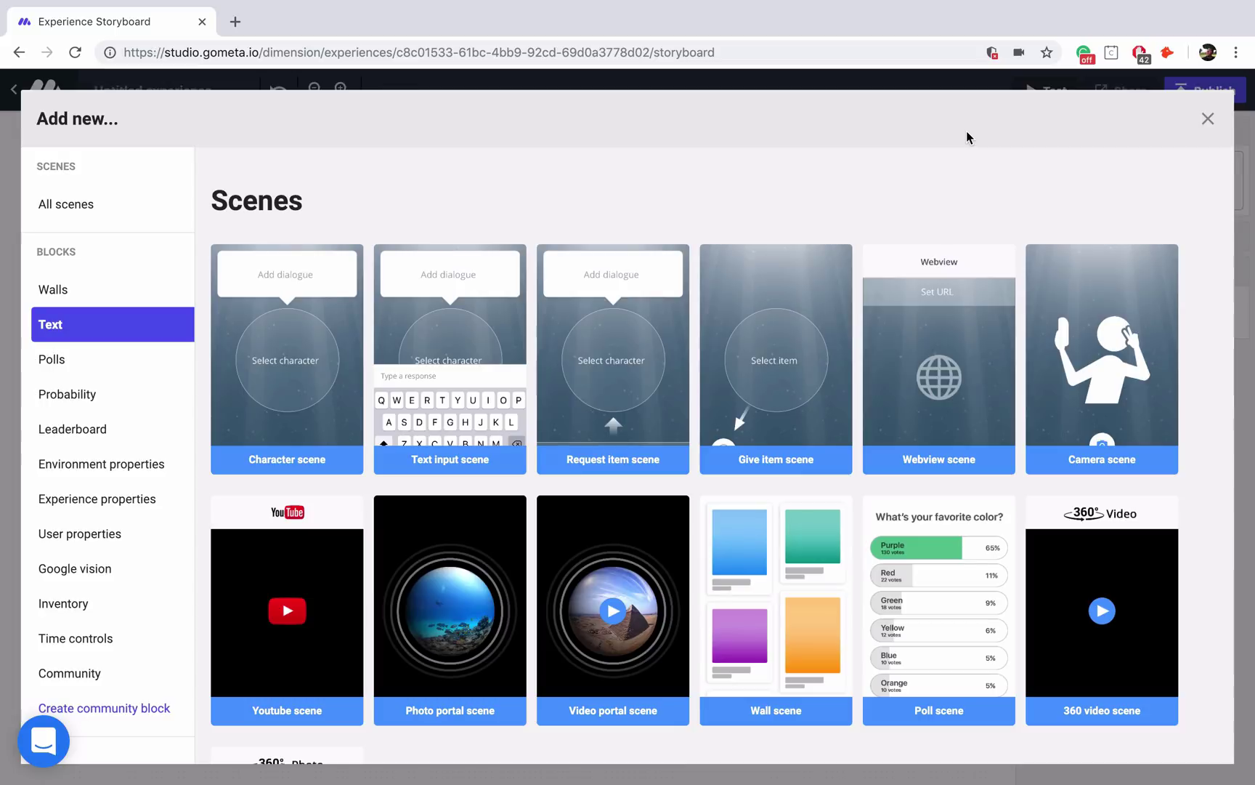
left_click(116, 328)
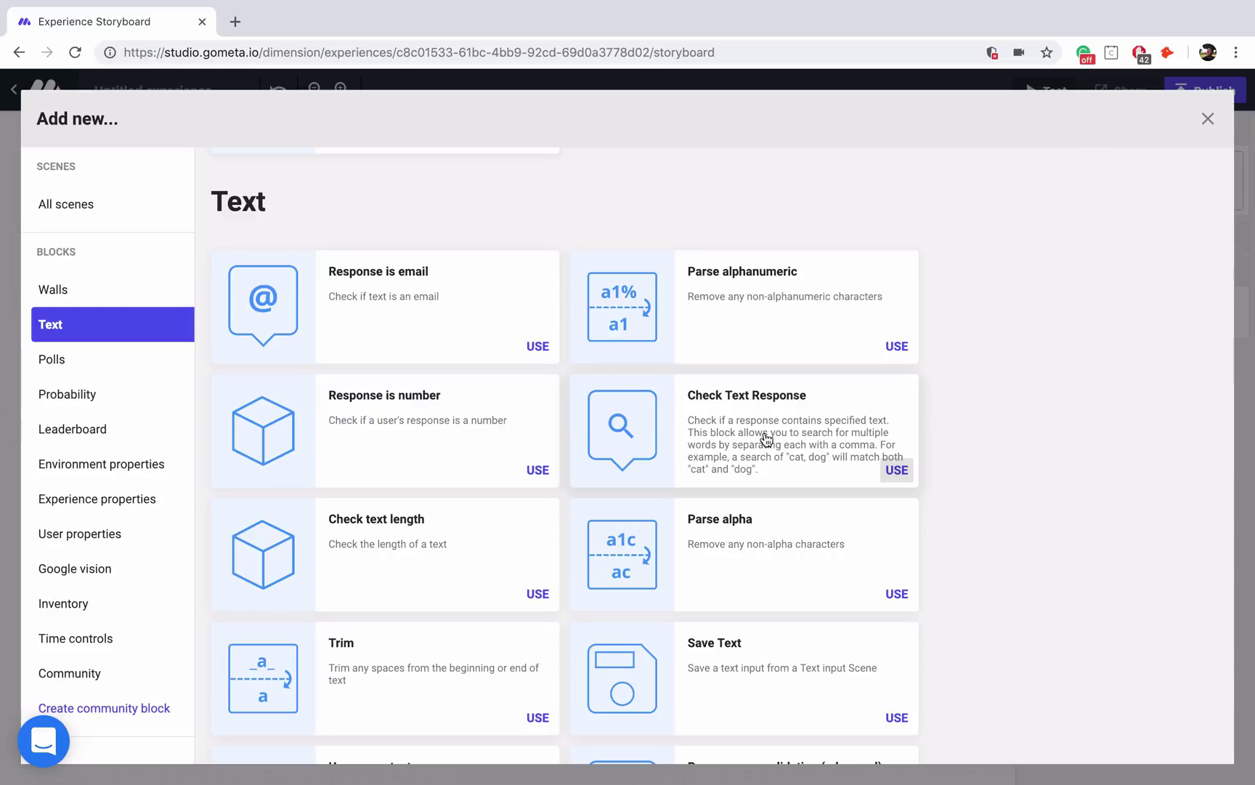
left_click(726, 420)
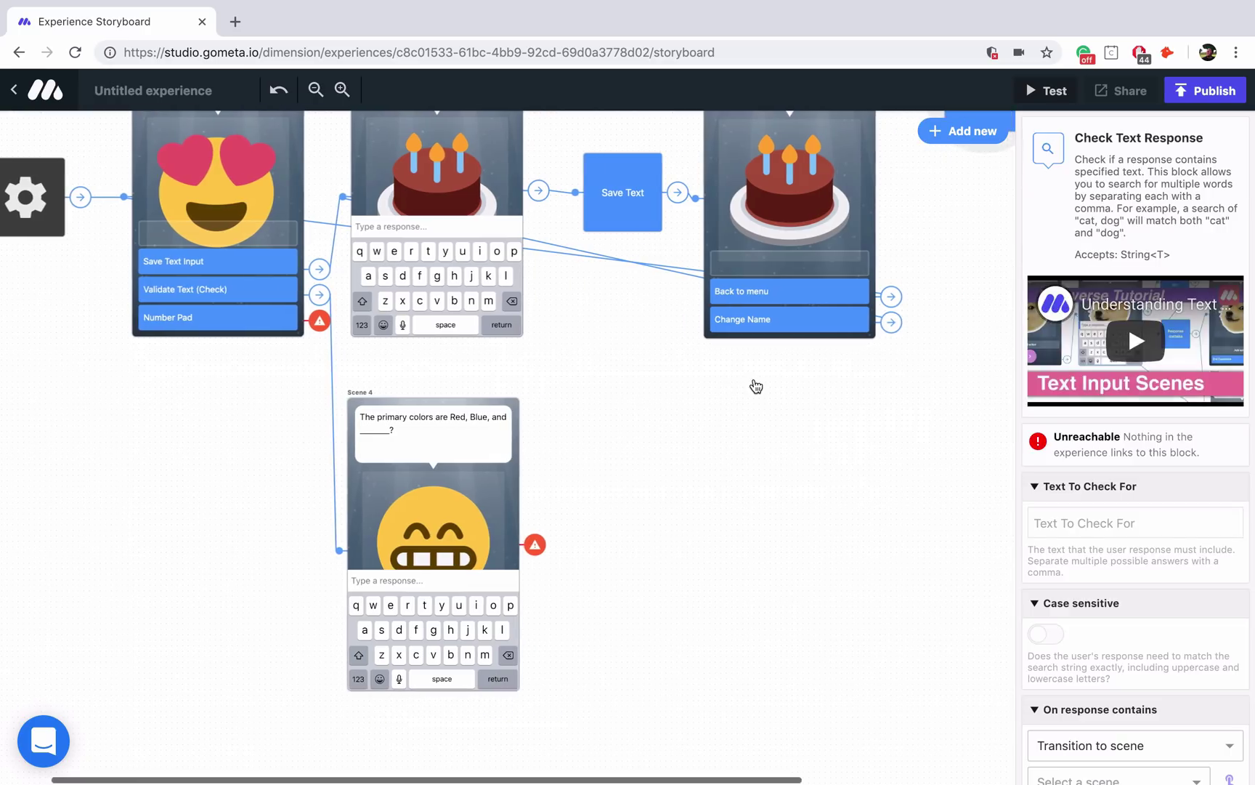
left_click_drag(959, 209, 607, 656)
scroll(605, 650, "down", 3)
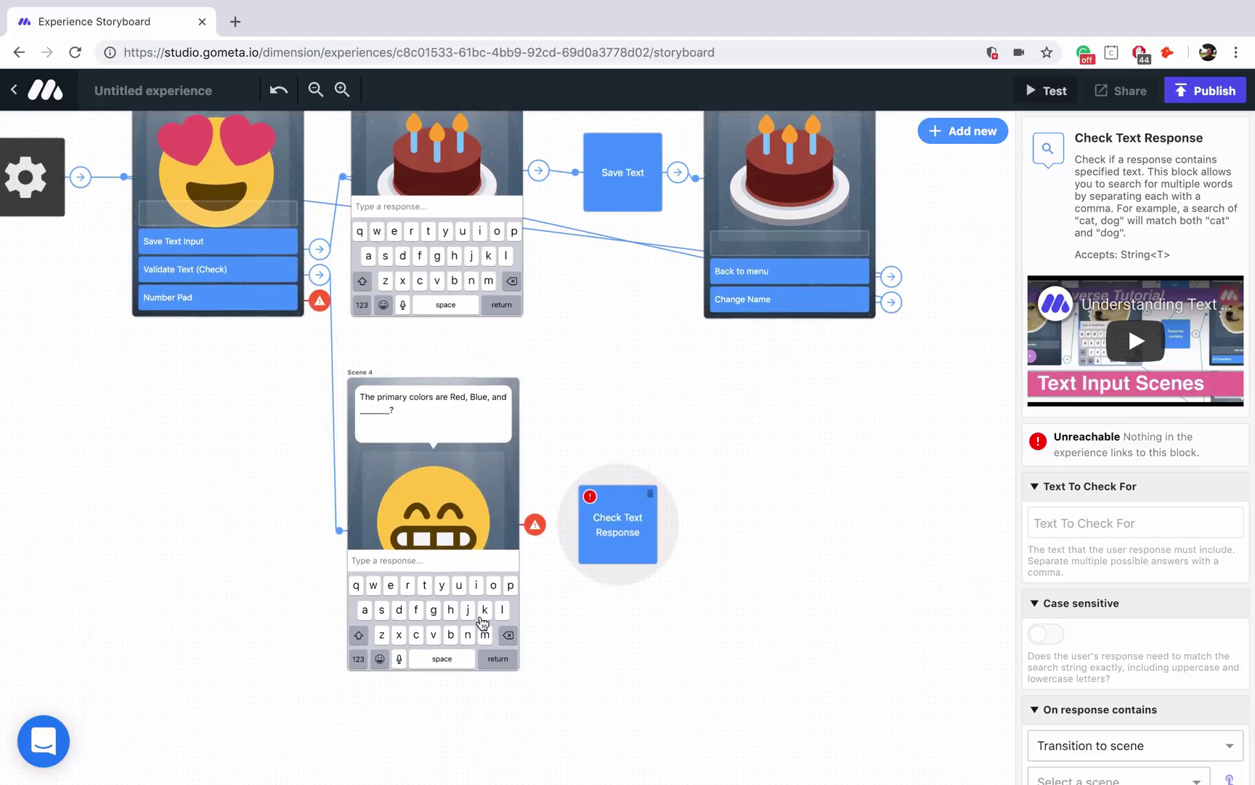
Route Scene 4's typed answer into the new Check Text Response block.
left_click(444, 609)
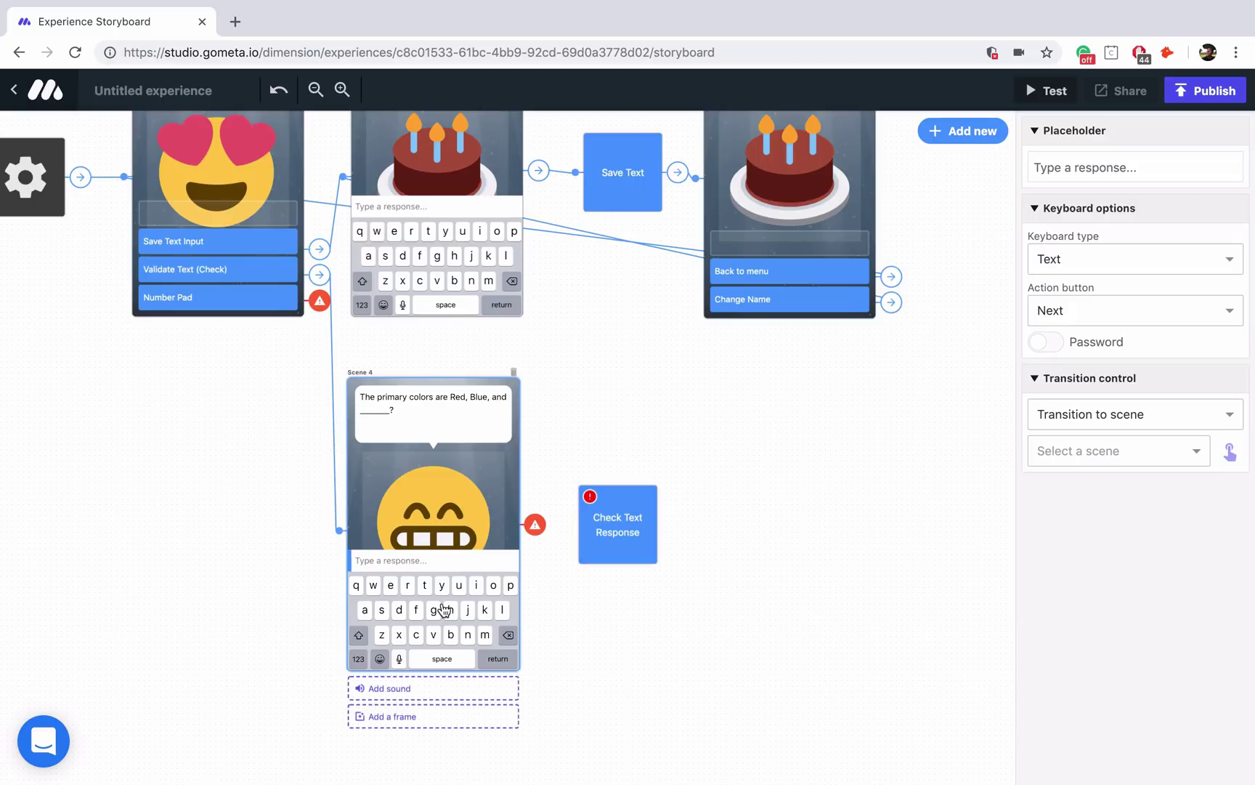
left_click(513, 512)
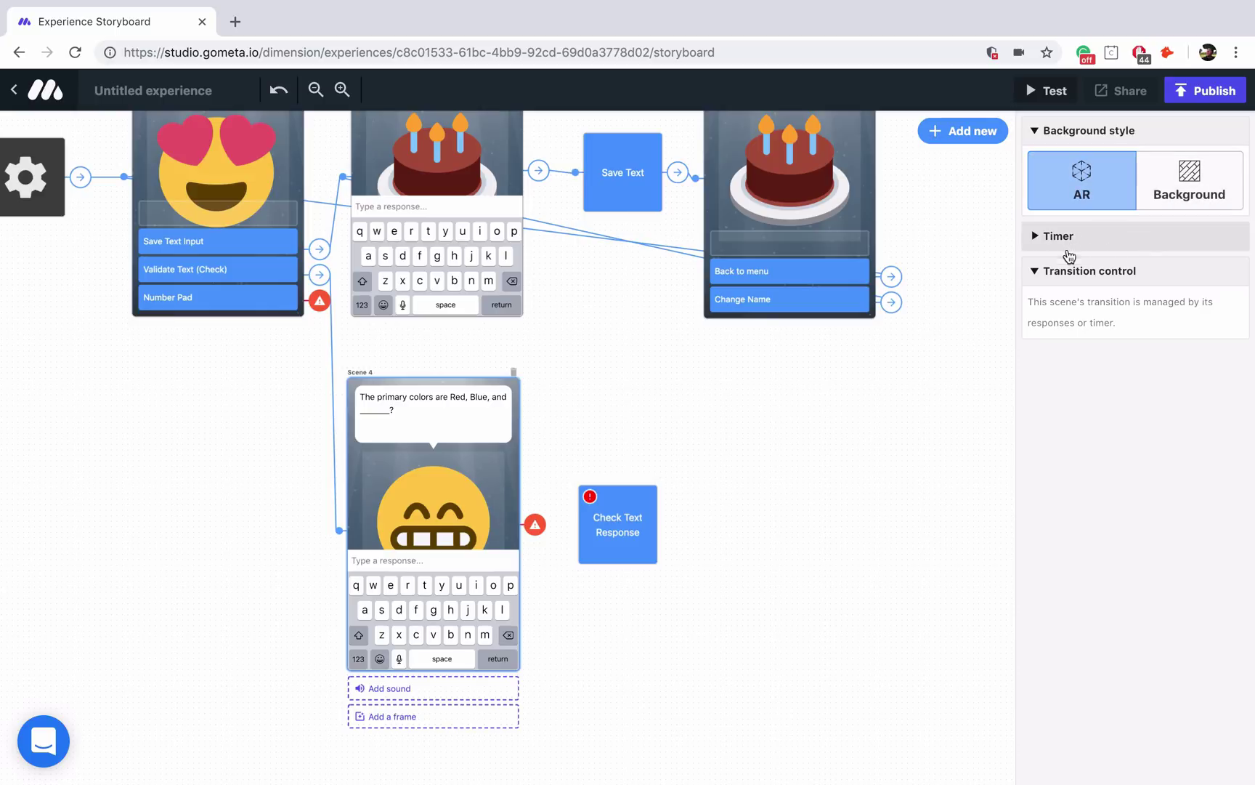
left_click(478, 598)
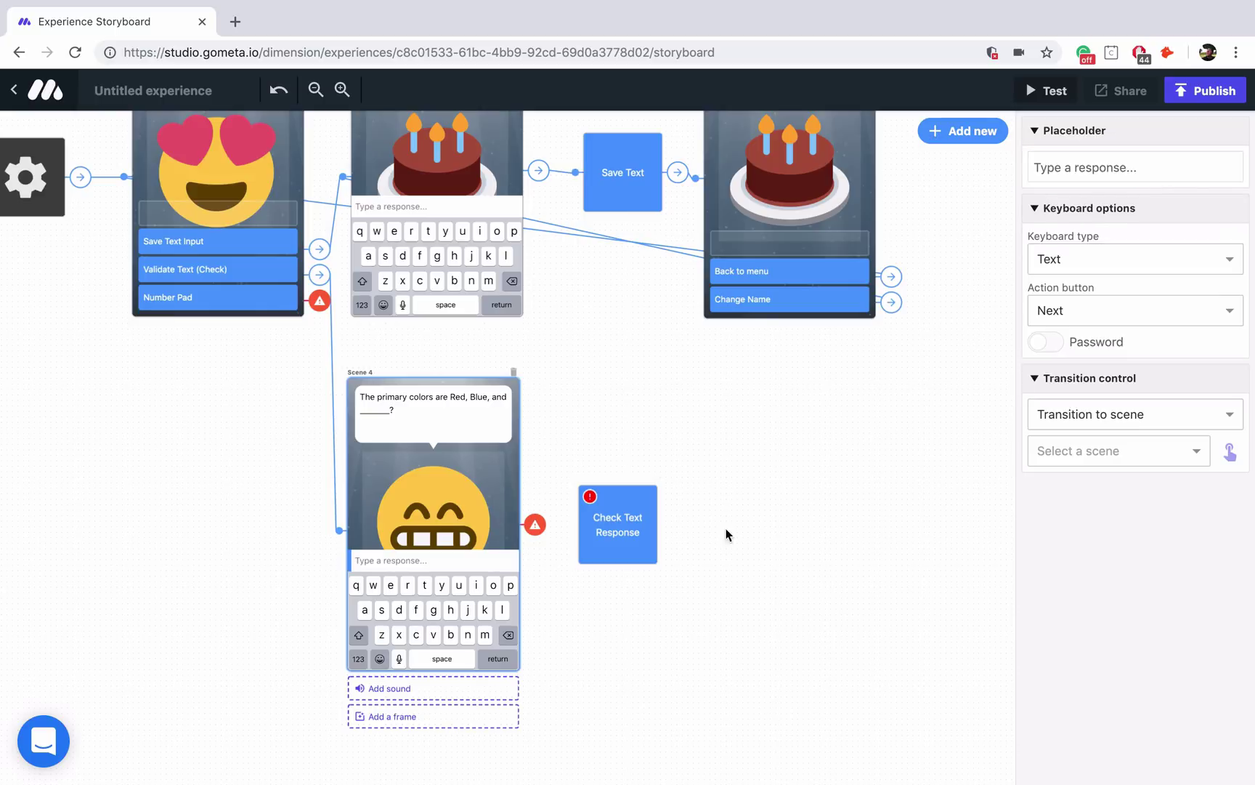
left_click(1224, 454)
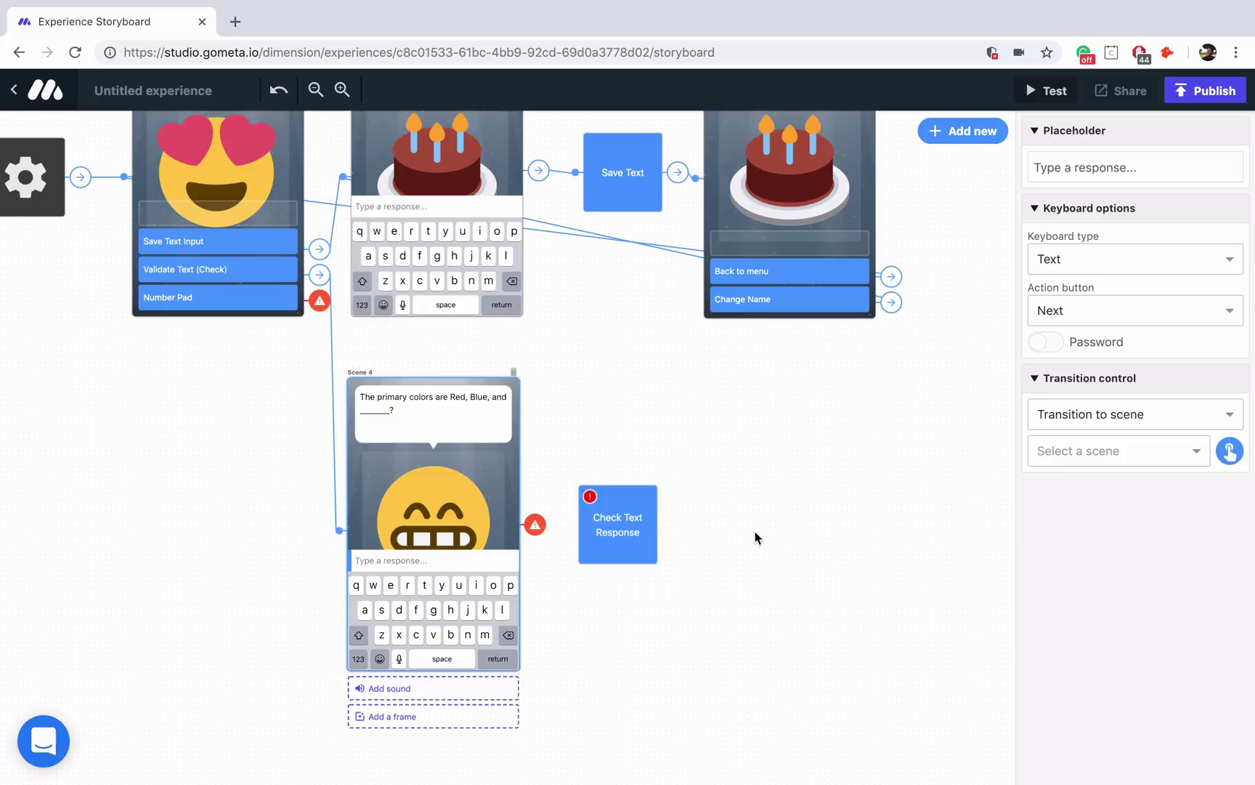
left_click(634, 541)
left_click(634, 542)
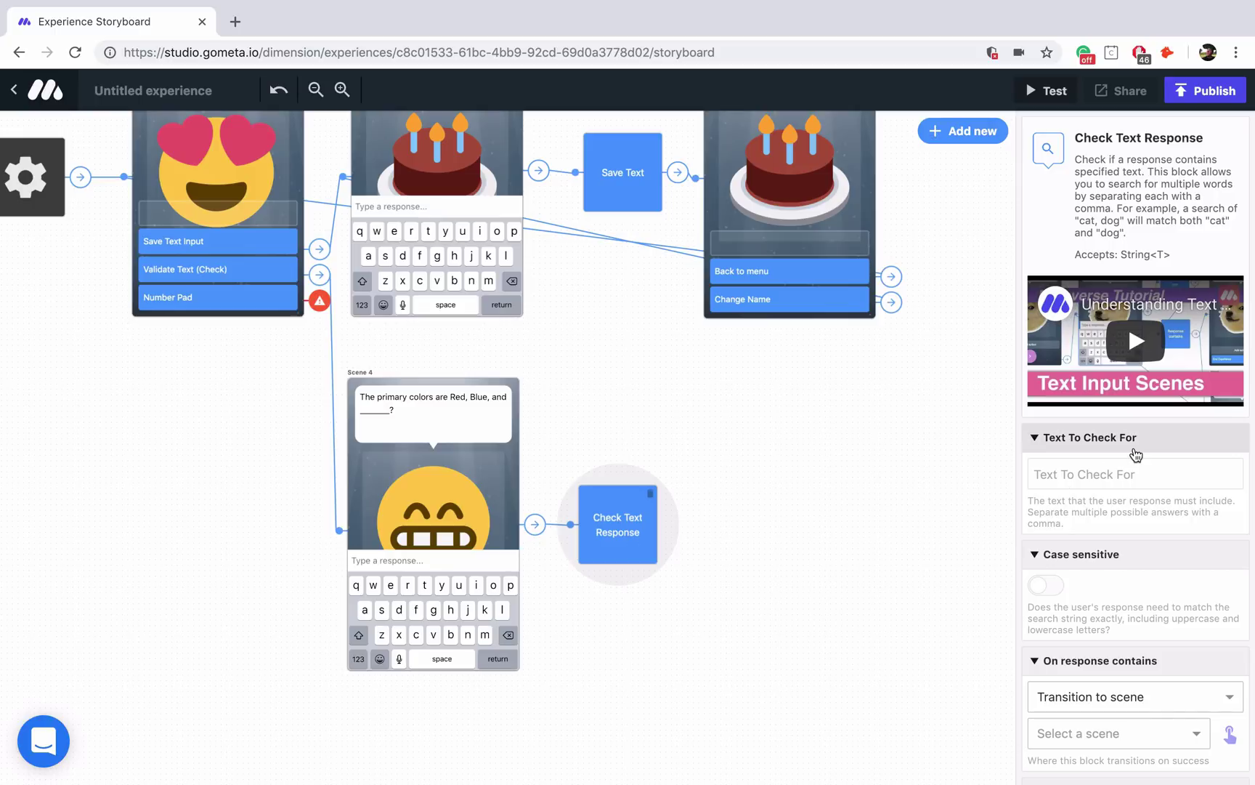
Enter 'Yellow' as the Check Text Response's text to check for.
left_click(1125, 472)
type("Yell")
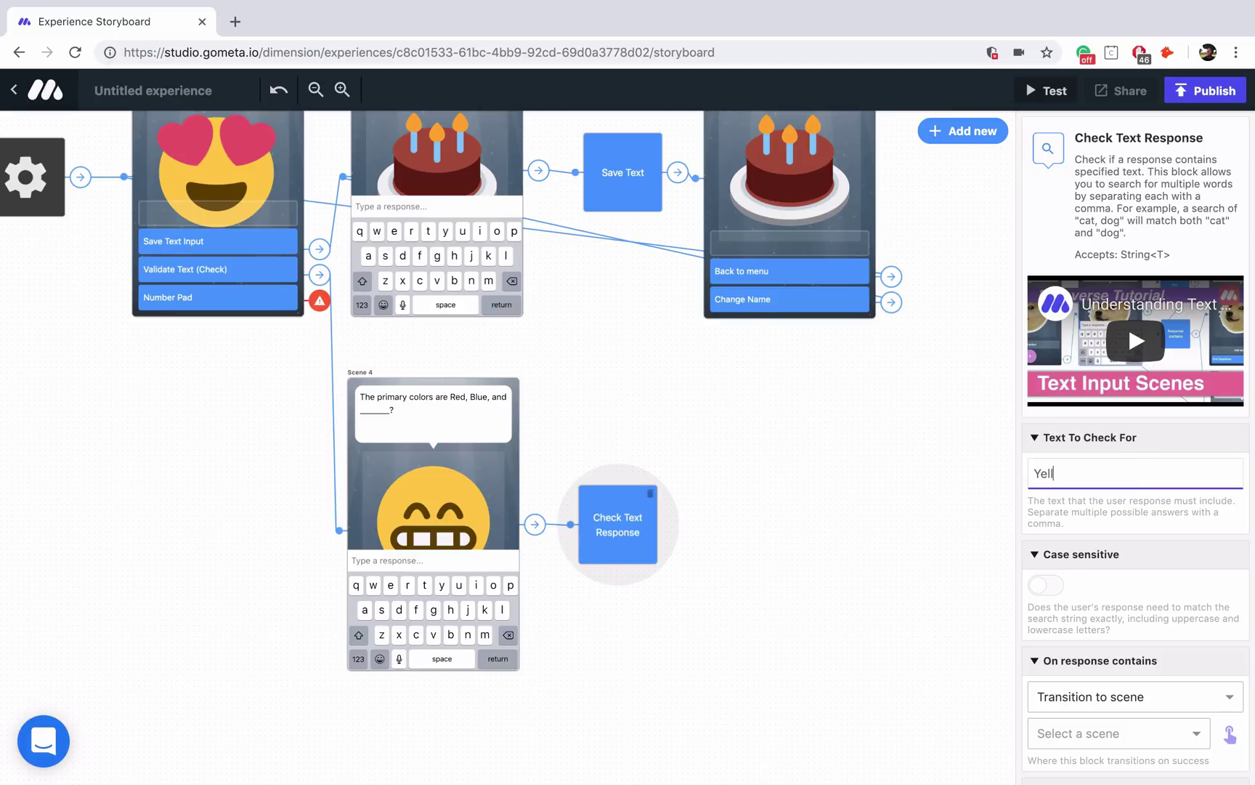
type("ow")
scroll(1146, 508, "down", 3)
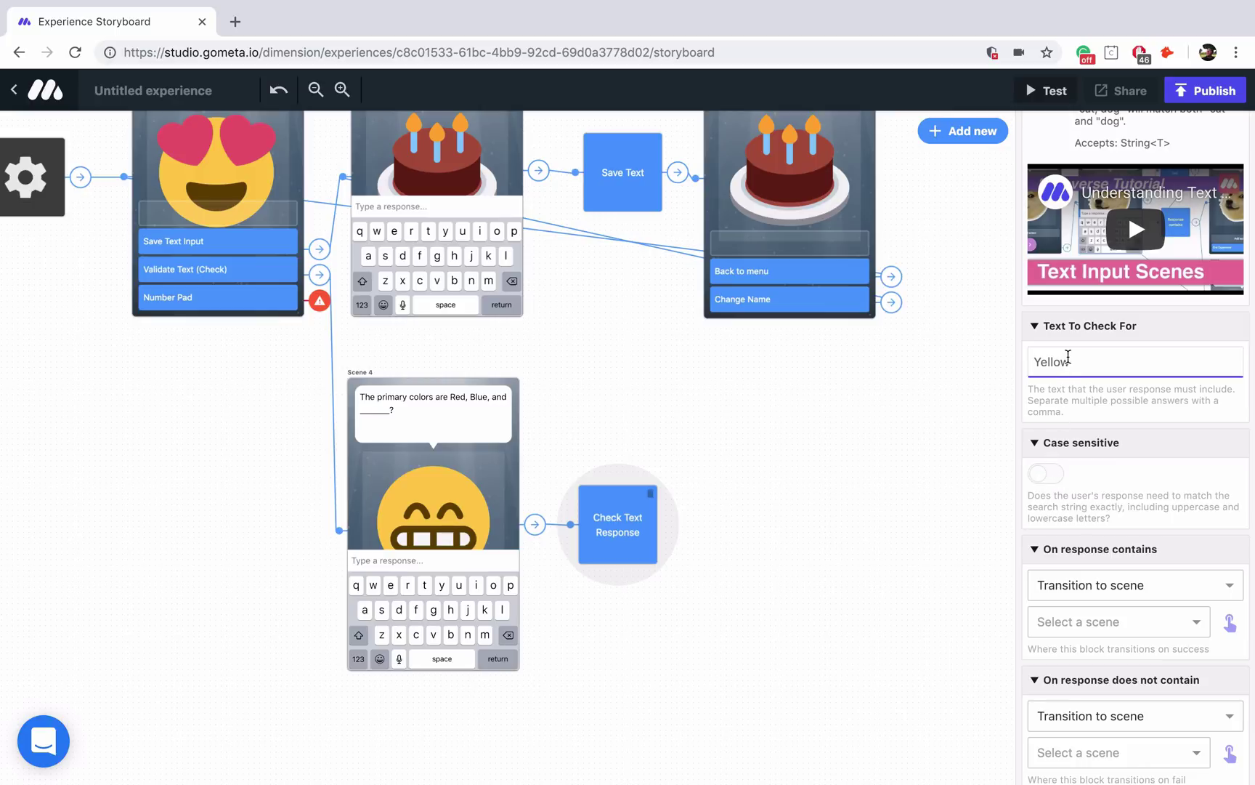
left_click_drag(1071, 360, 1031, 361)
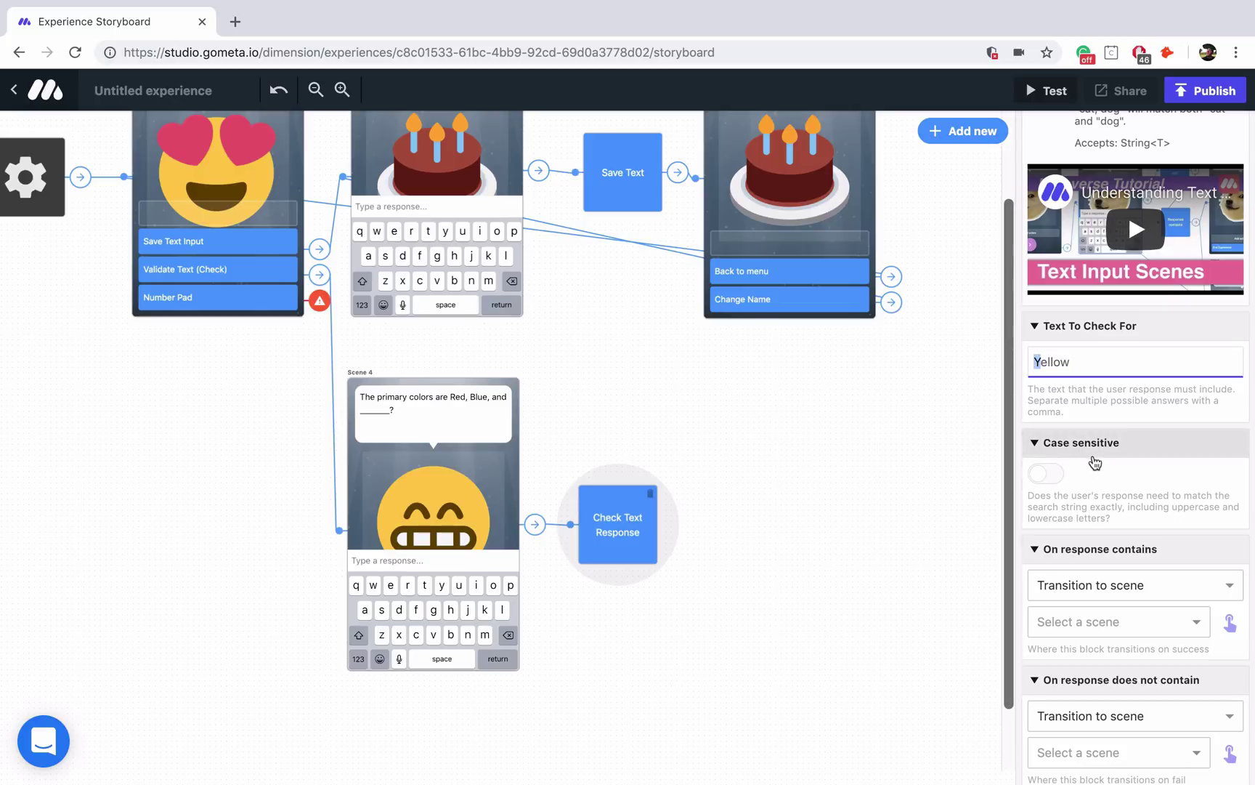
Leave case sensitivity off and bring up the Add new catalogue.
left_click(1057, 483)
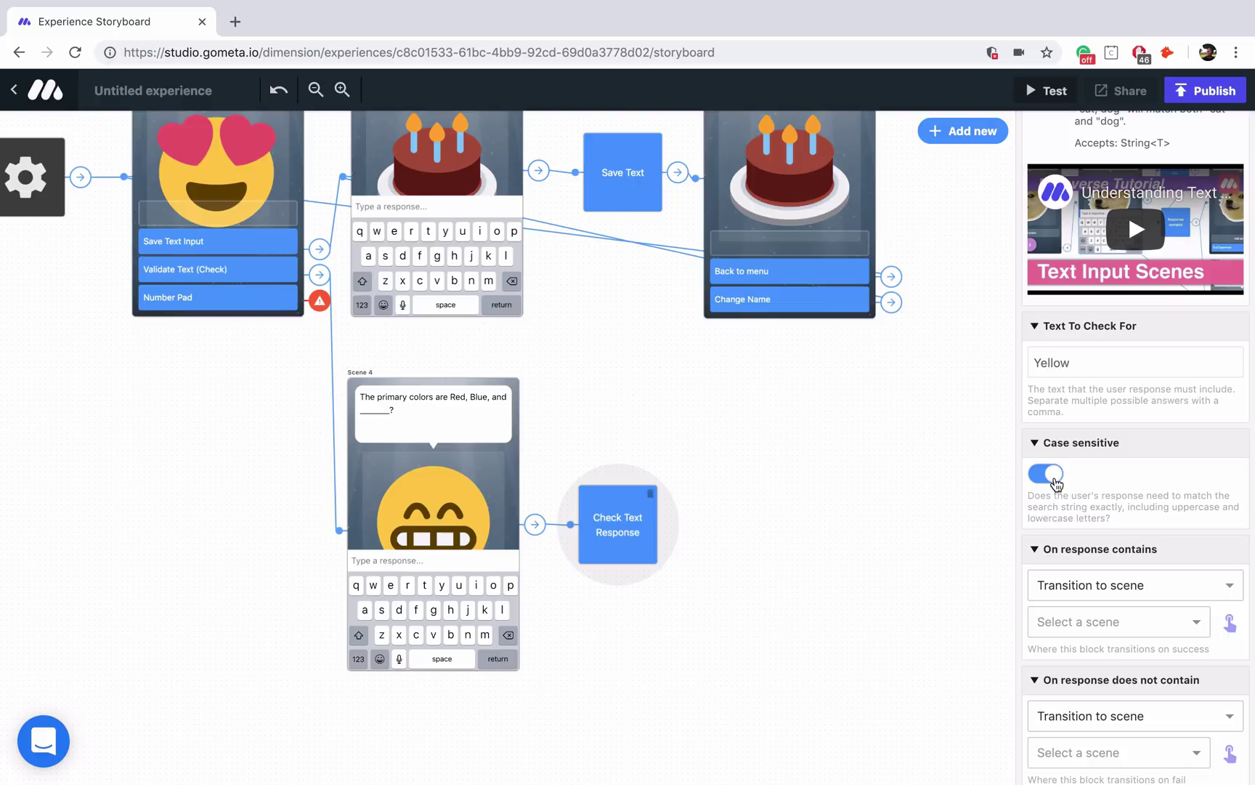
left_click(1056, 484)
scroll(1100, 490, "down", 1)
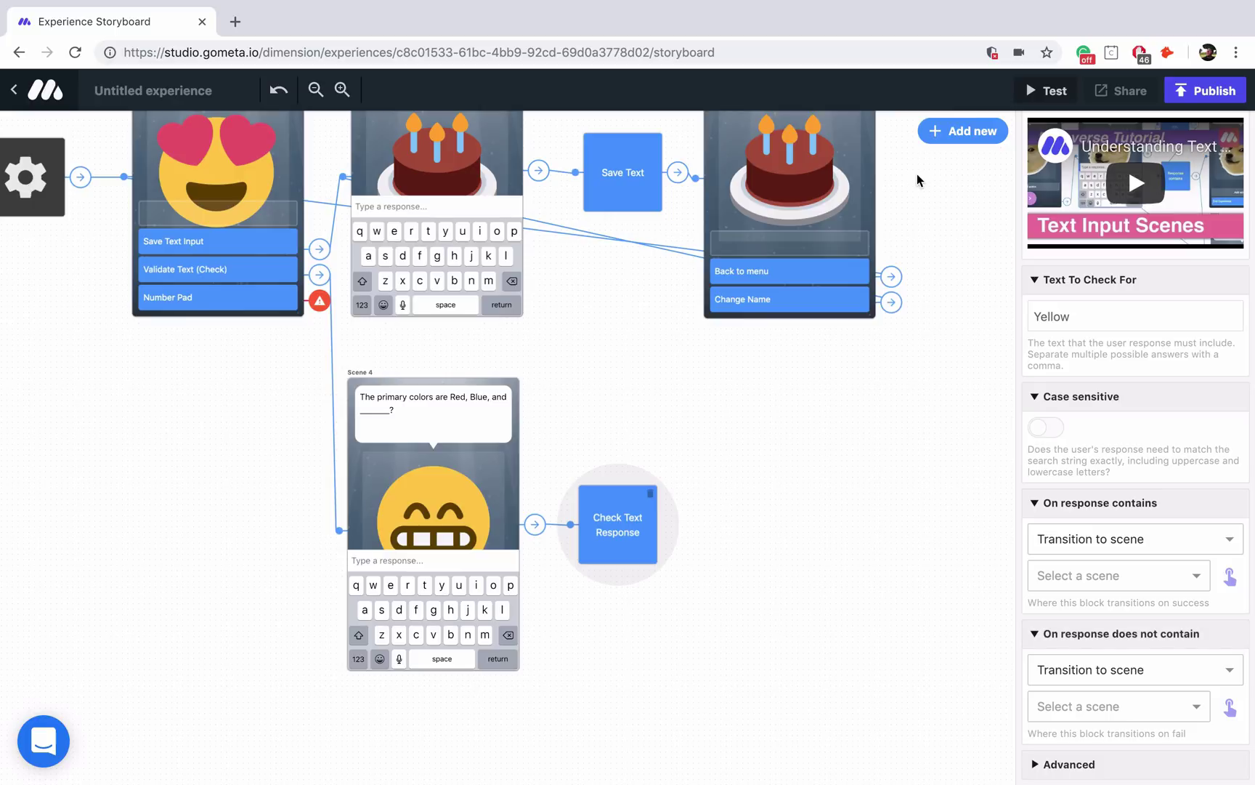
left_click(937, 138)
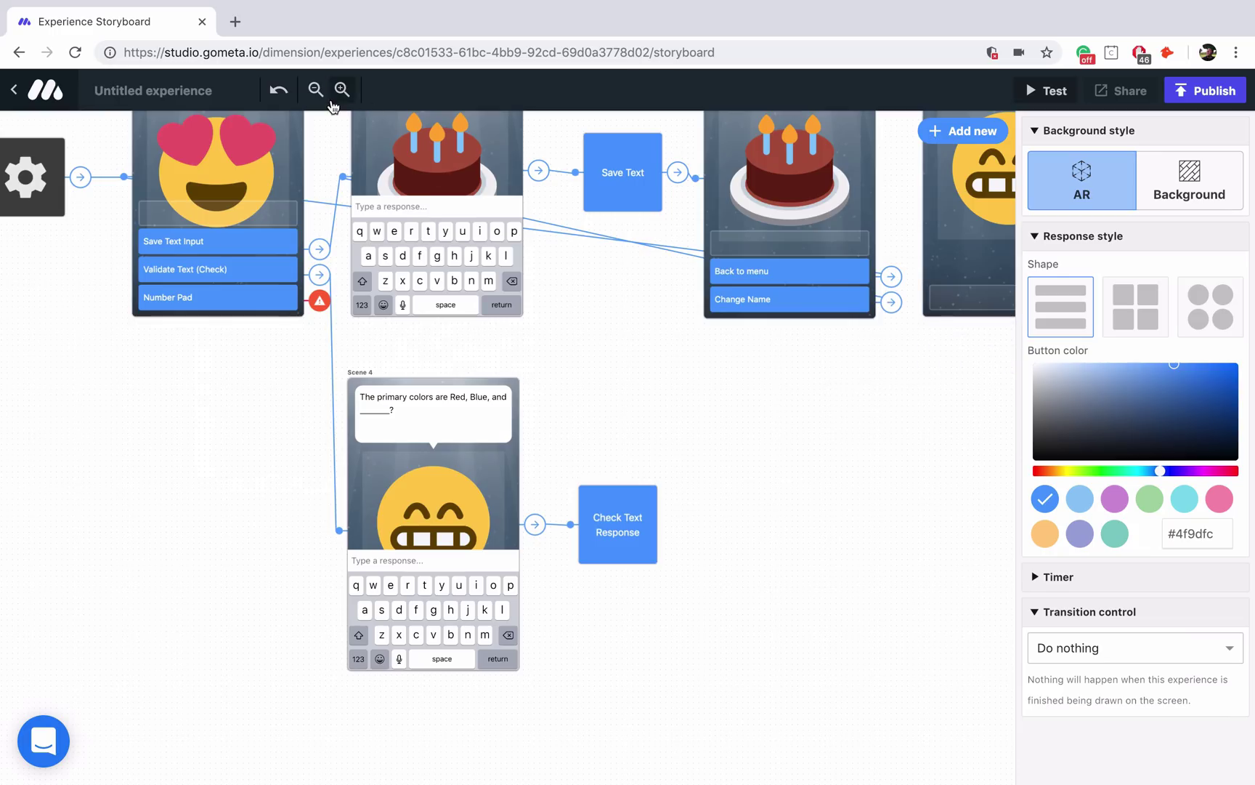
Add character Scenes 5 and 6, stacked right of the Check Text Response block.
left_click(318, 96)
left_click(315, 89)
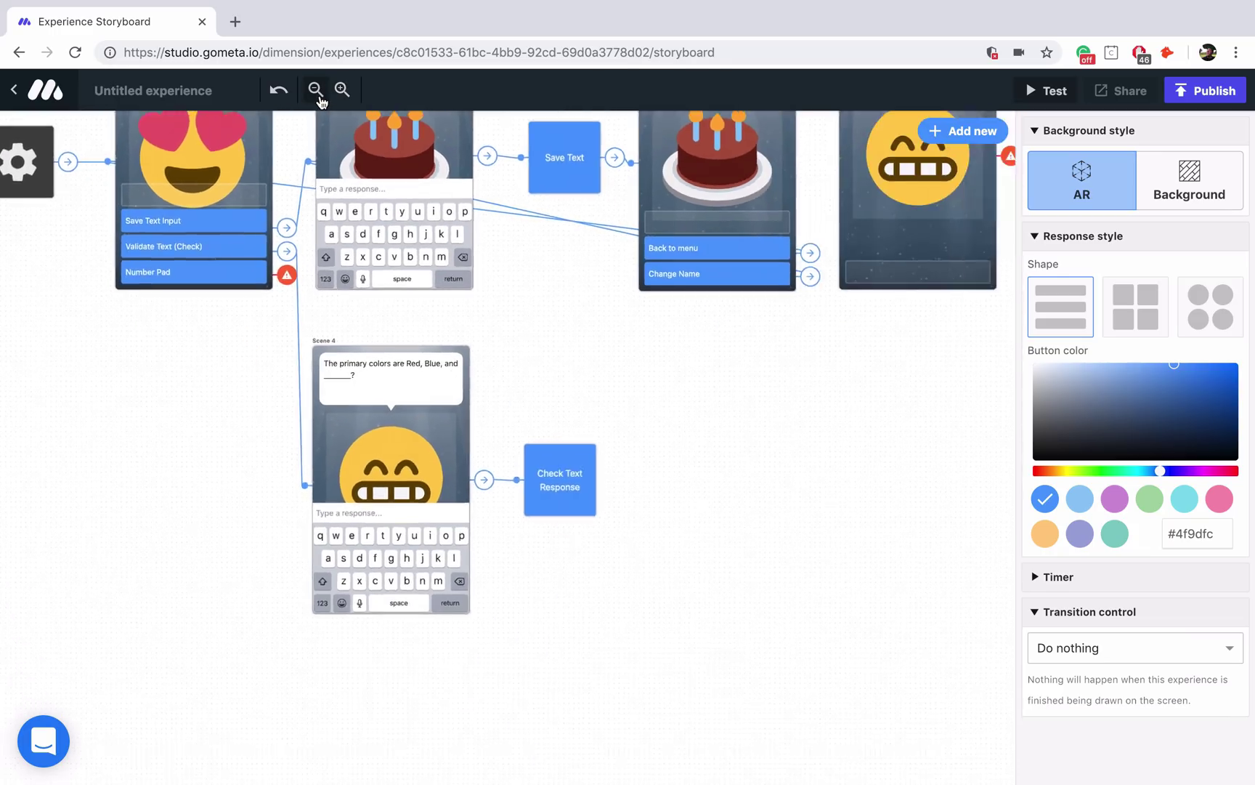
left_click(316, 90)
left_click_drag(696, 289, 666, 437)
left_click_drag(594, 580, 572, 513)
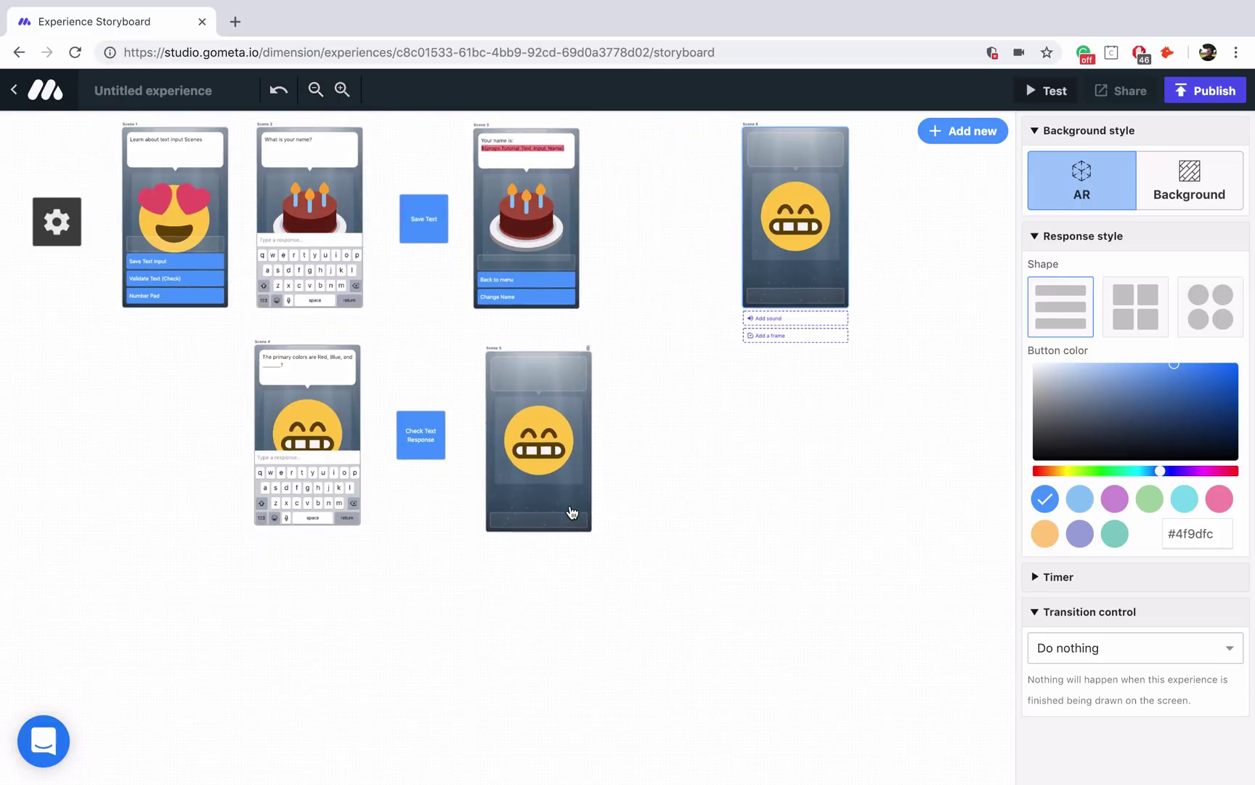
left_click_drag(832, 295, 577, 747)
scroll(634, 648, "down", 1)
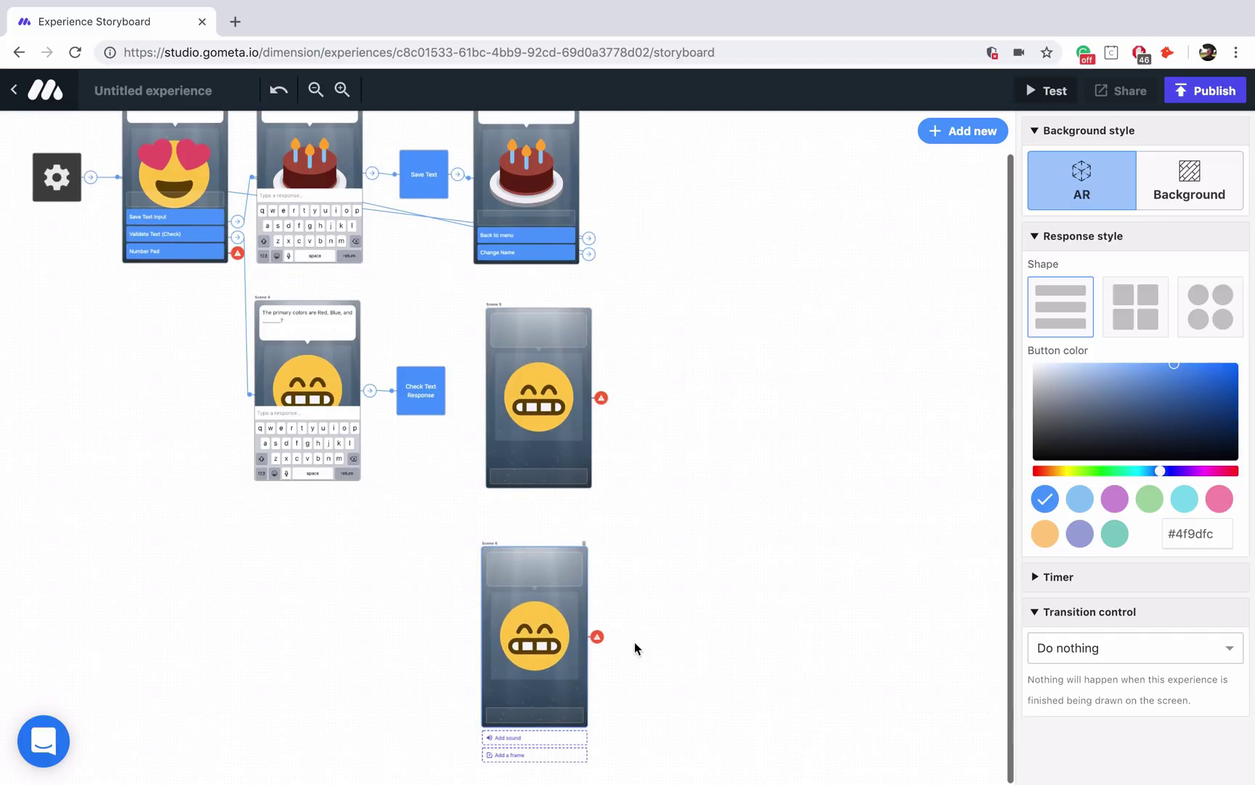
left_click(351, 98)
left_click(351, 98)
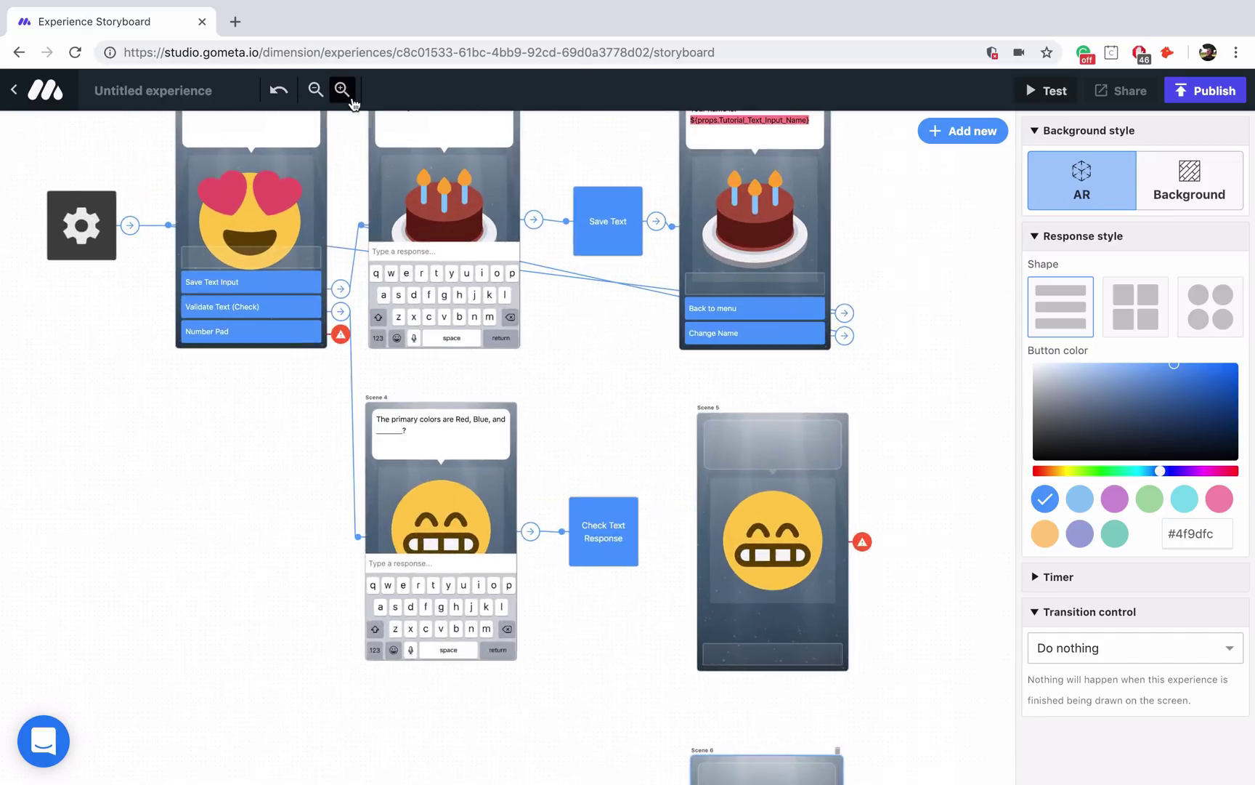
scroll(610, 432, "down", 3)
Route answers containing Yellow to Scene 5 and all other answers to Scene 6.
left_click(610, 432)
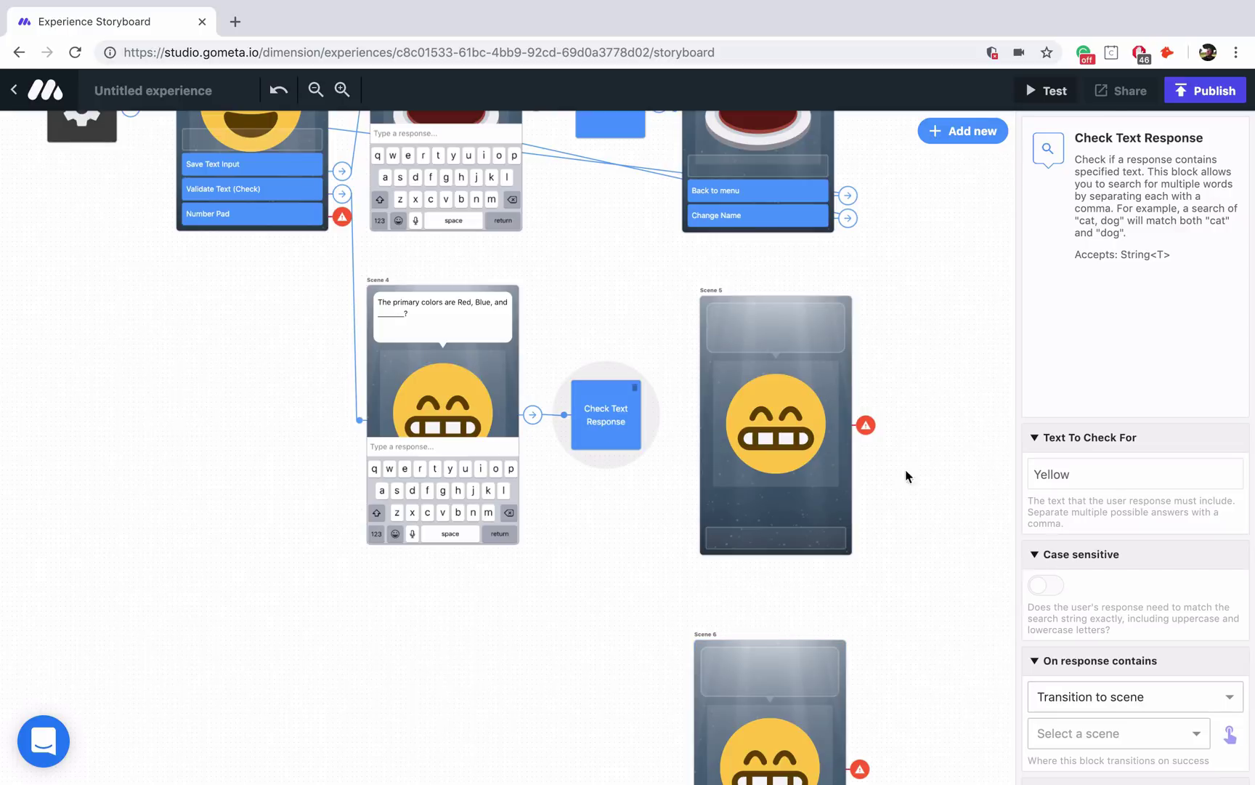
scroll(1137, 586, "down", 2)
left_click(1227, 638)
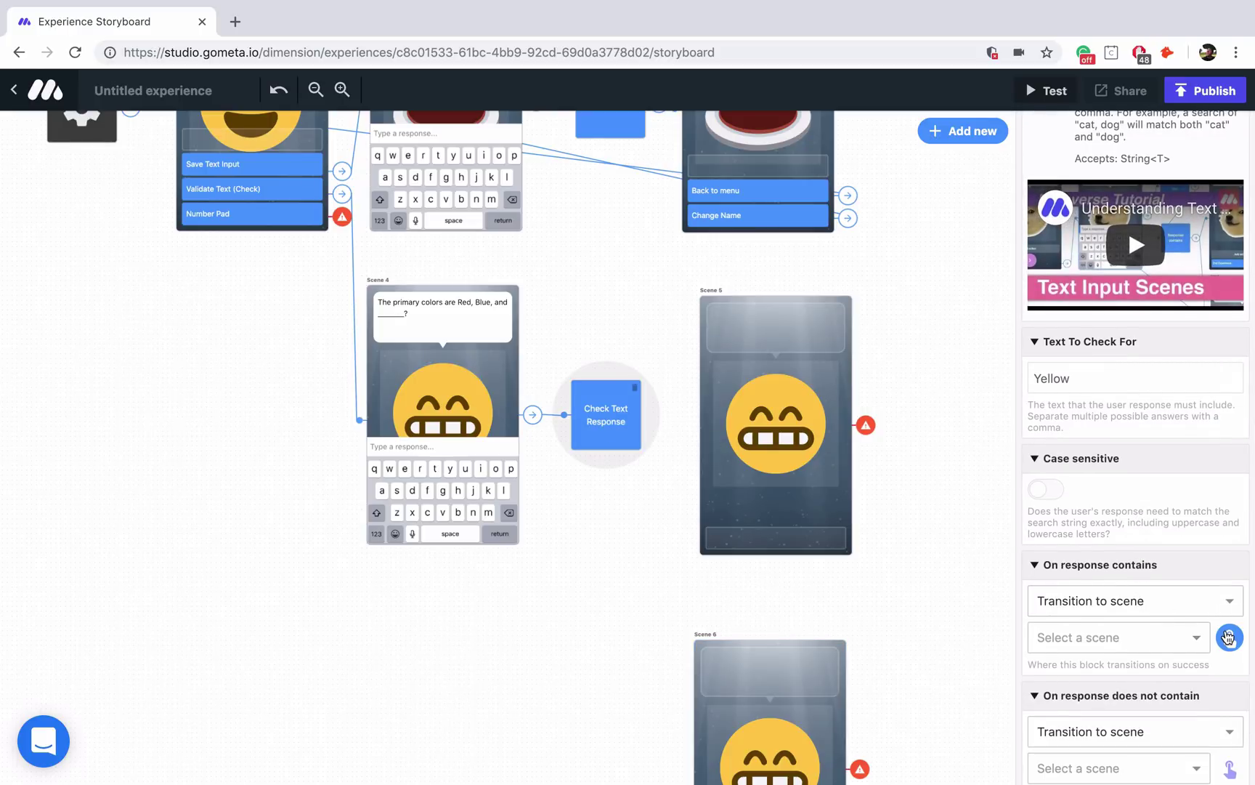
left_click(817, 465)
scroll(1146, 570, "down", 1)
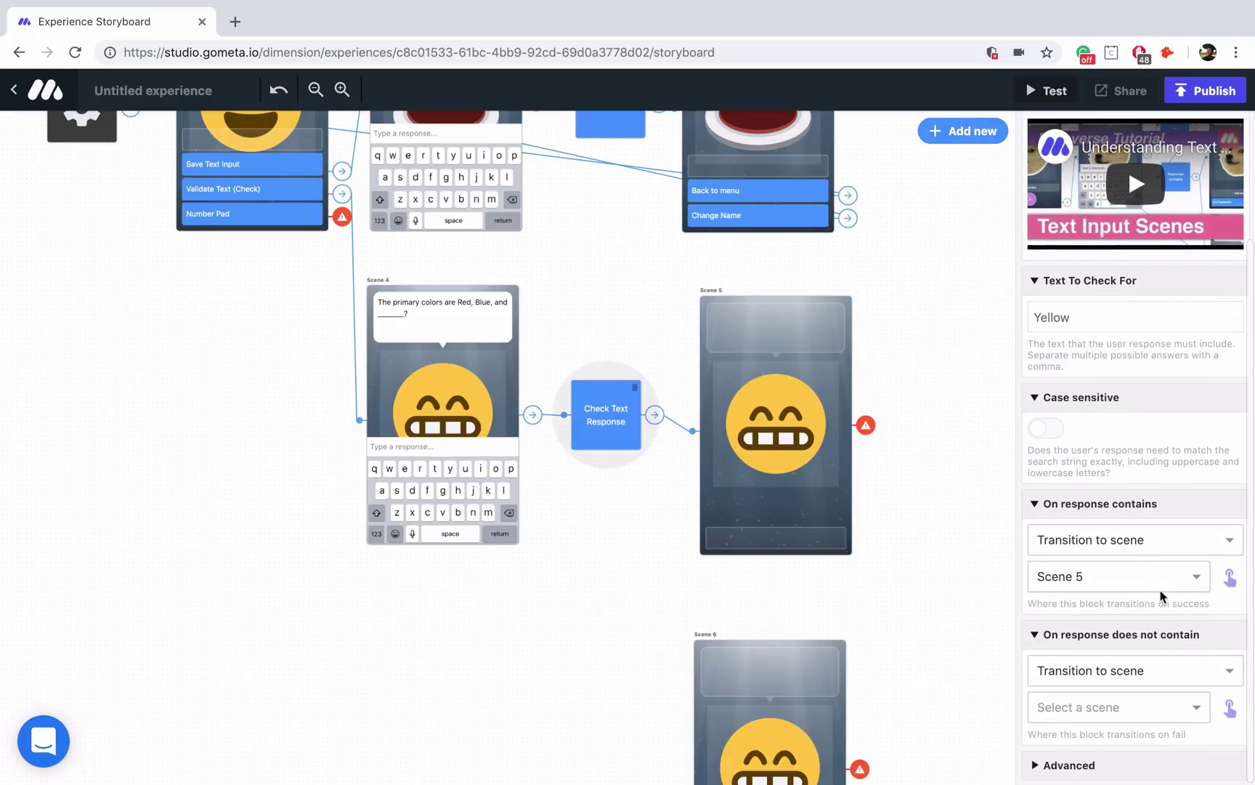
left_click(1230, 707)
left_click(755, 699)
Start writing Scene 5's dialogue 'You got it! :)'.
scroll(756, 509, "down", 1)
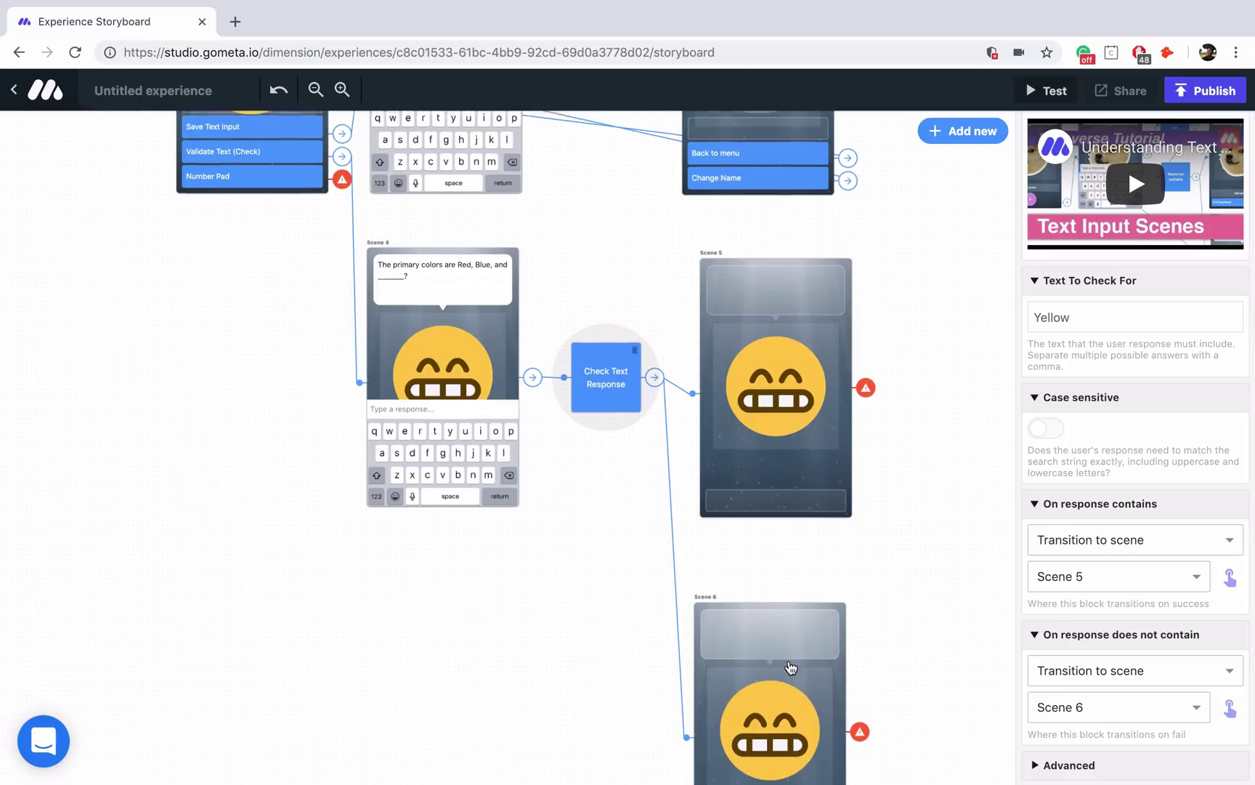
left_click(753, 257)
type("You got it! :)")
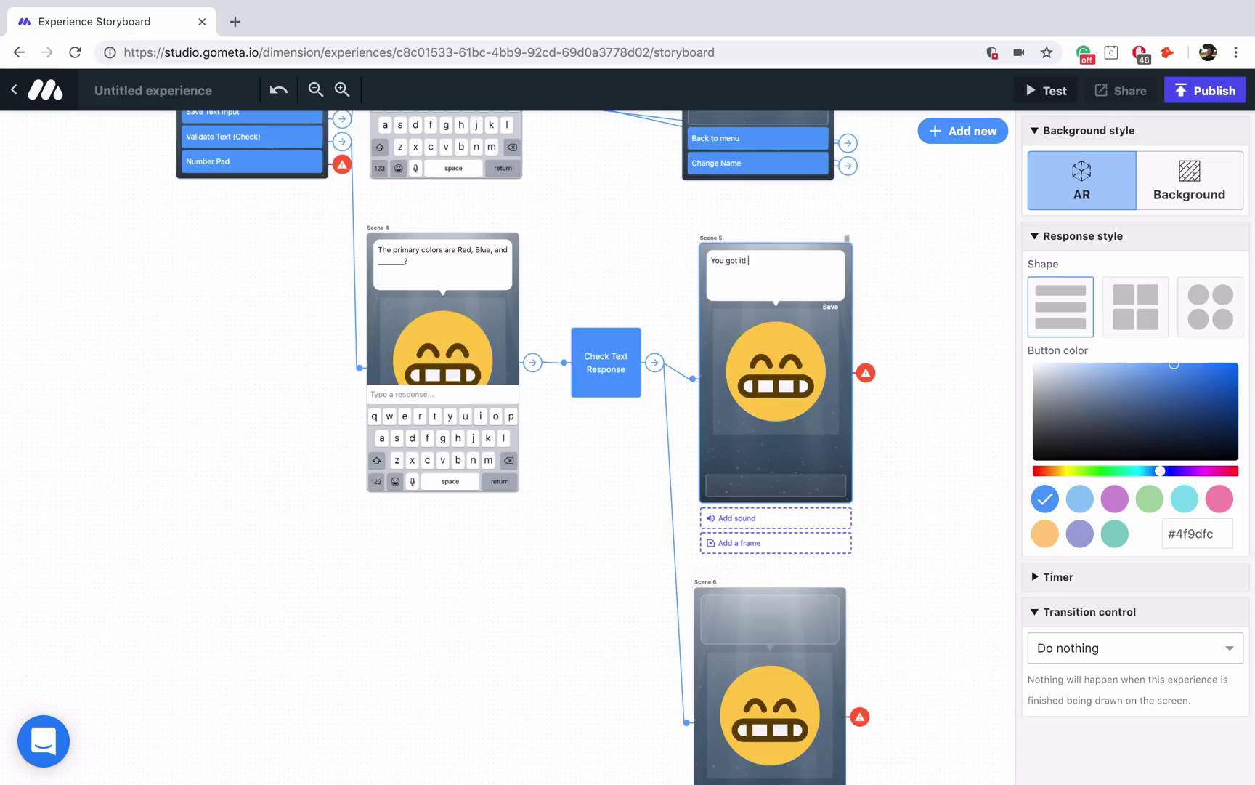
Change Scene 6's dialogue to an 'Incorrect. Would you…?' question.
left_click(716, 610)
scroll(724, 626, "down", 1)
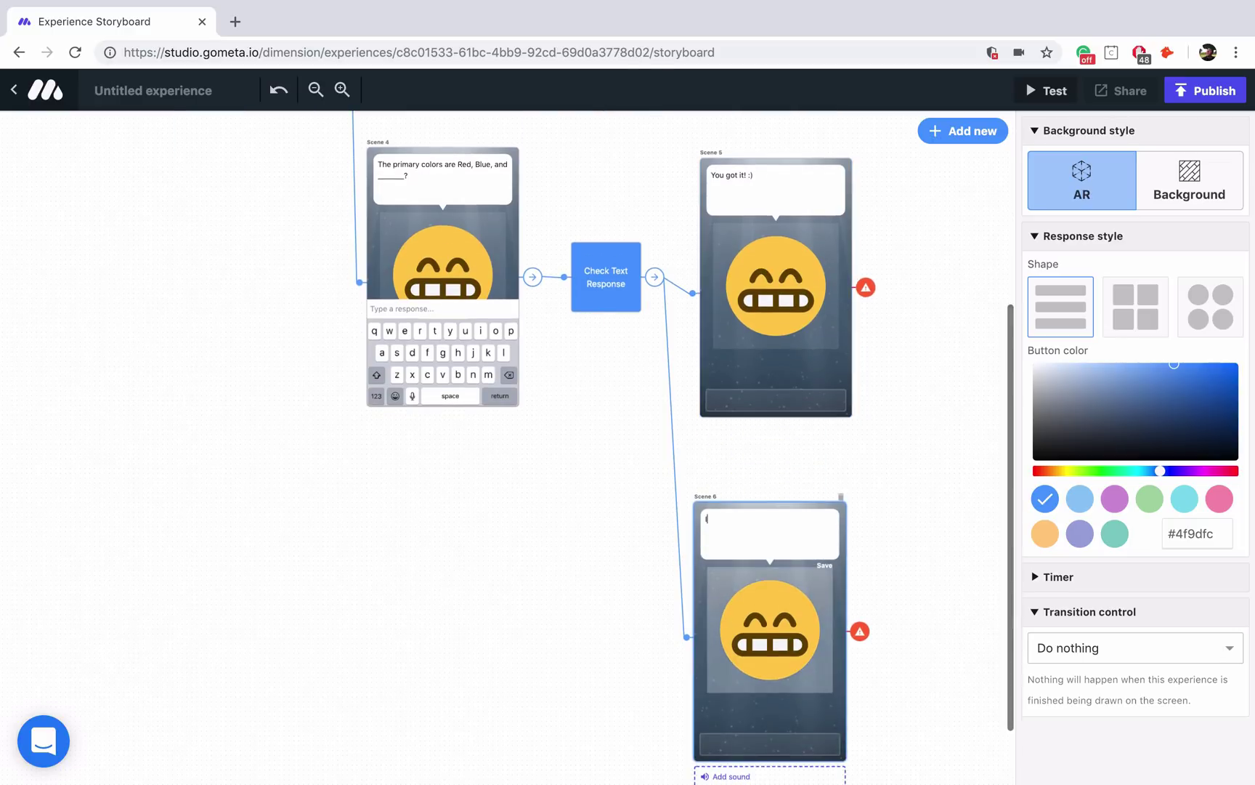
type("Incorrect")
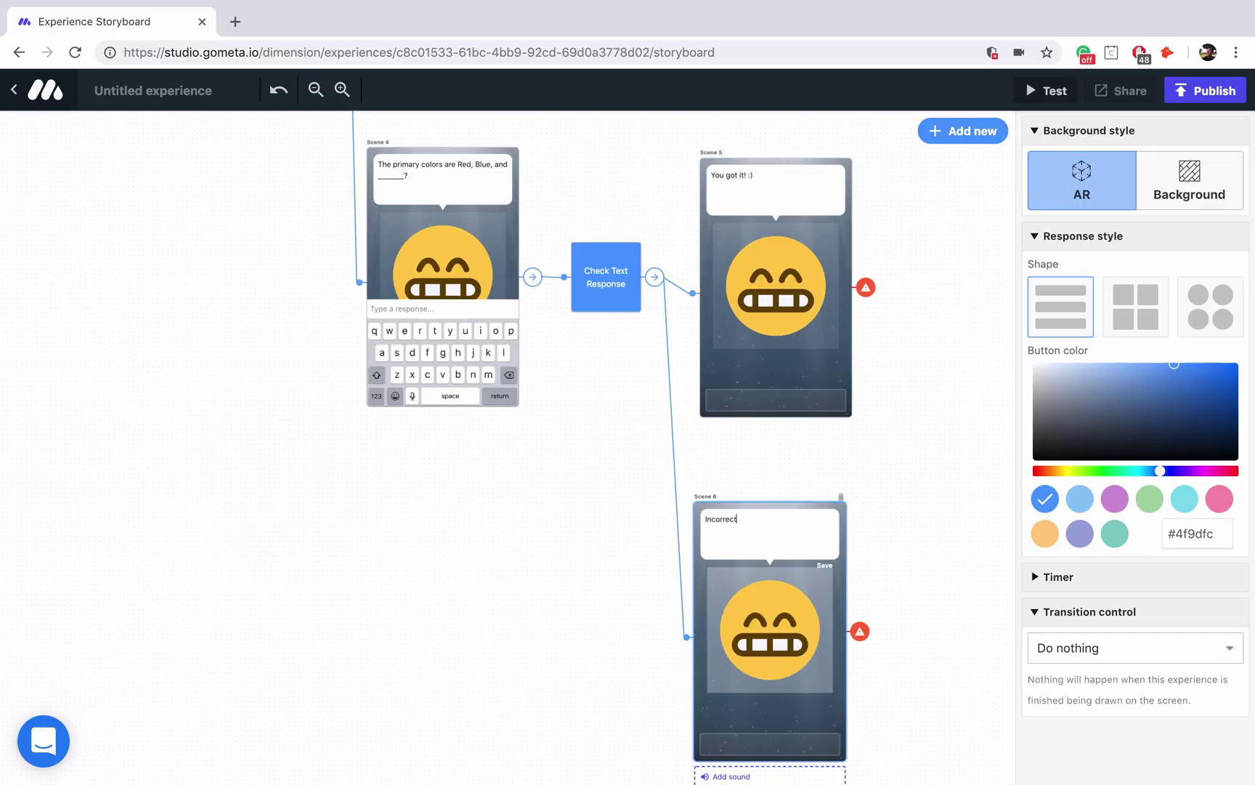
type(". Would you")
type("?")
Add a 'Try again' button to Scene 6 that leads back to Scene 4.
left_click(771, 690)
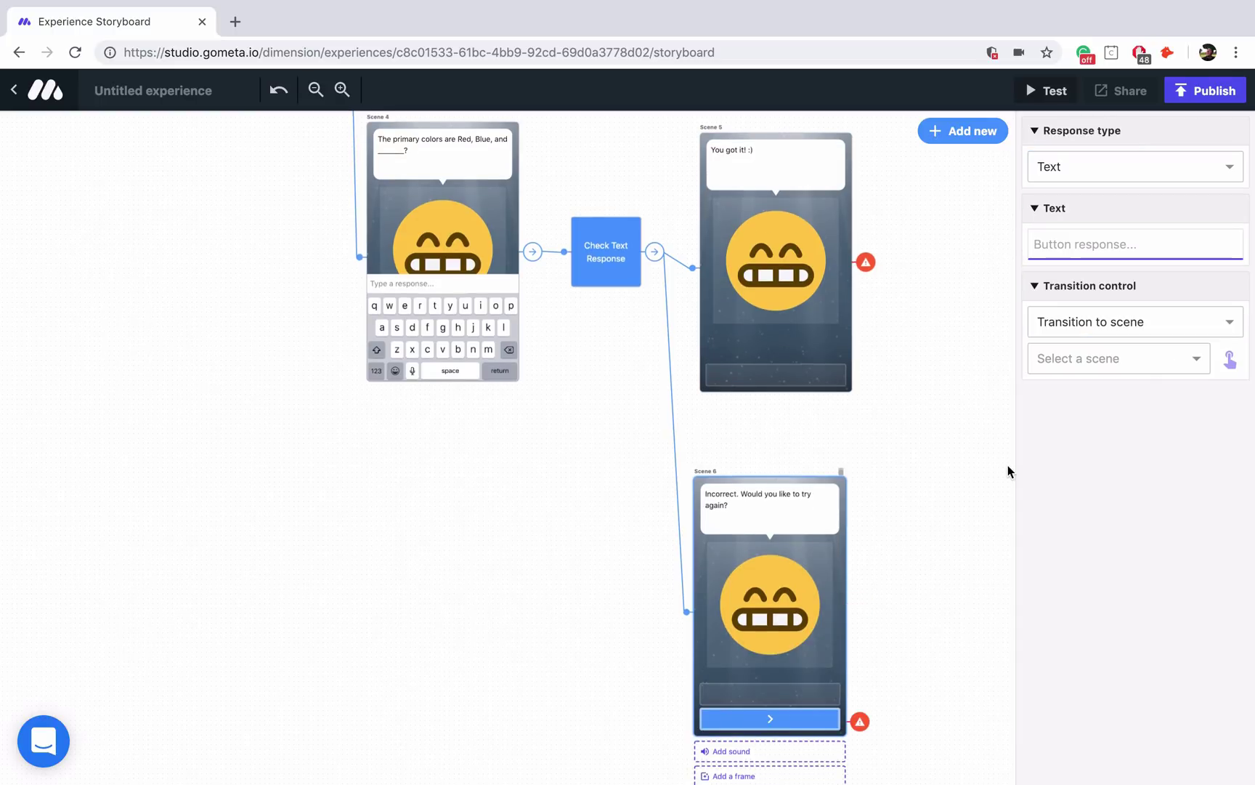
type("Try again")
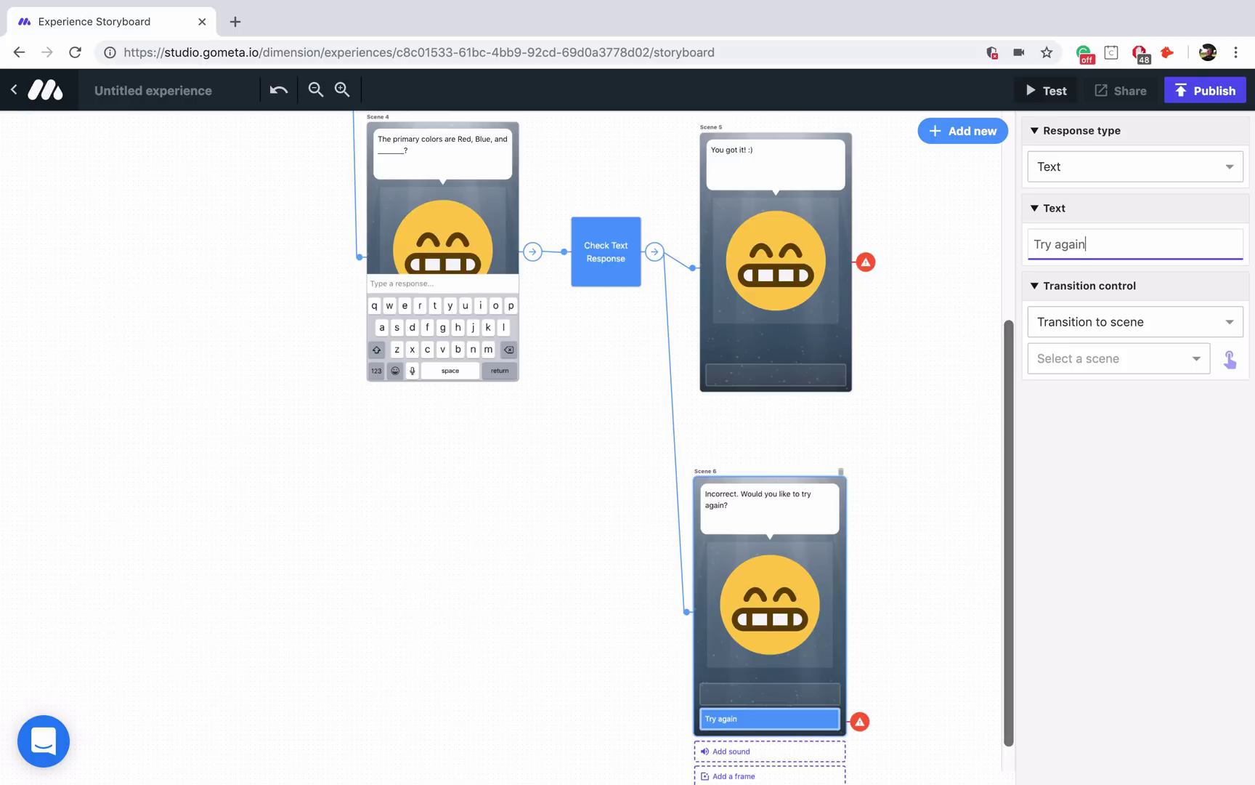
left_click(1230, 358)
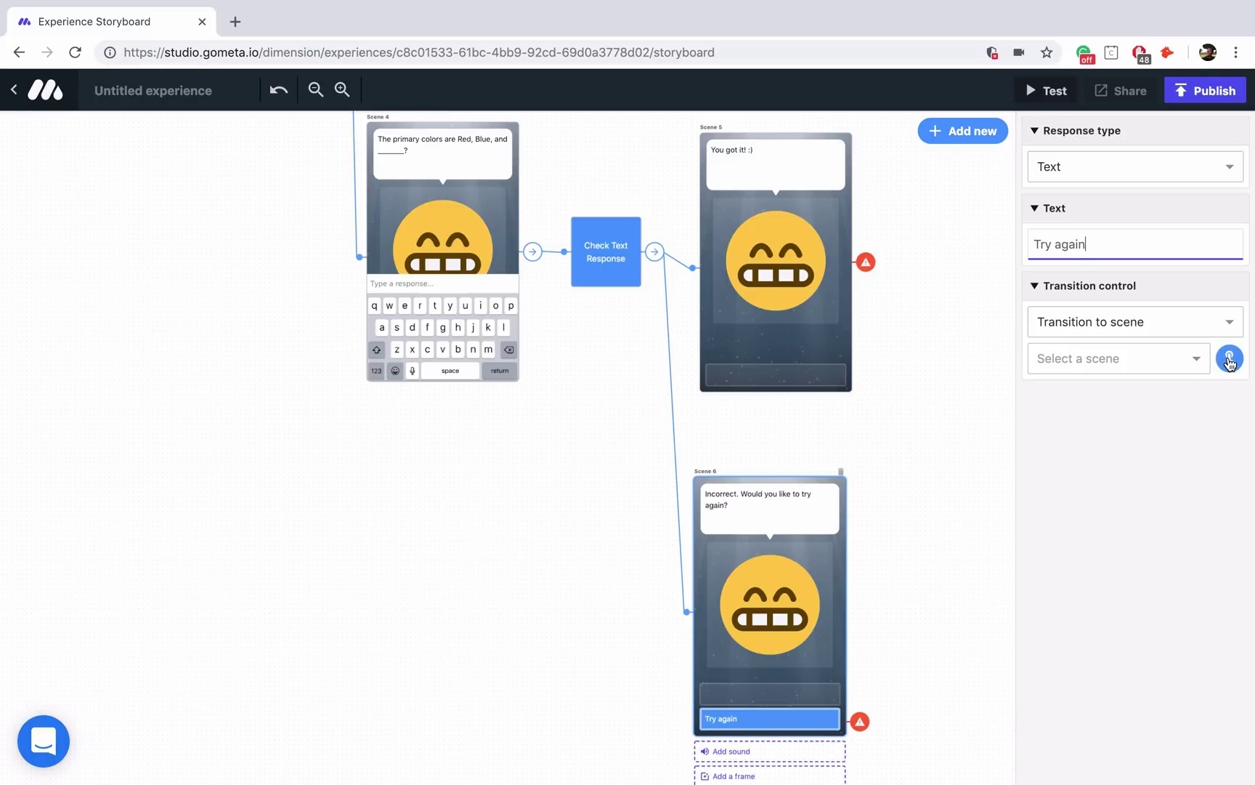
left_click(494, 300)
Add a 'Back to main menu' response button to Scene 5.
left_click(748, 378)
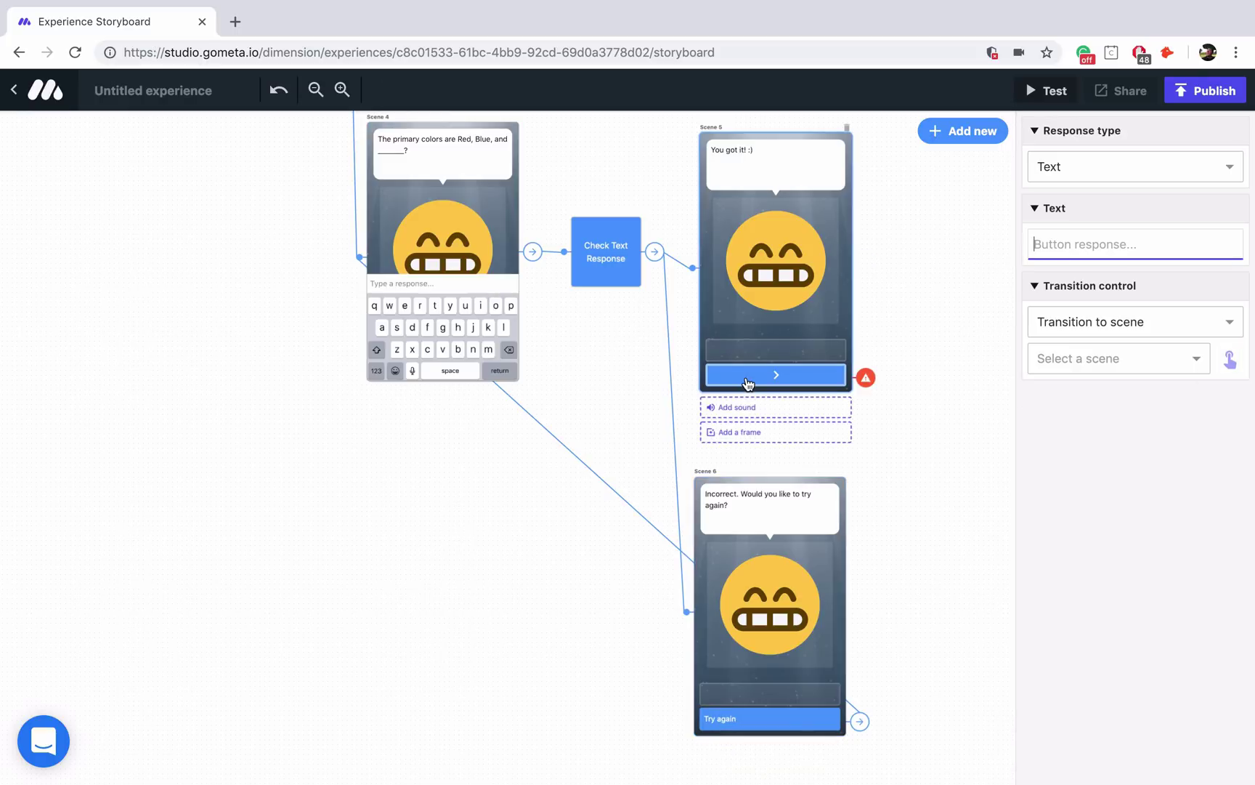
type("Back to main menu")
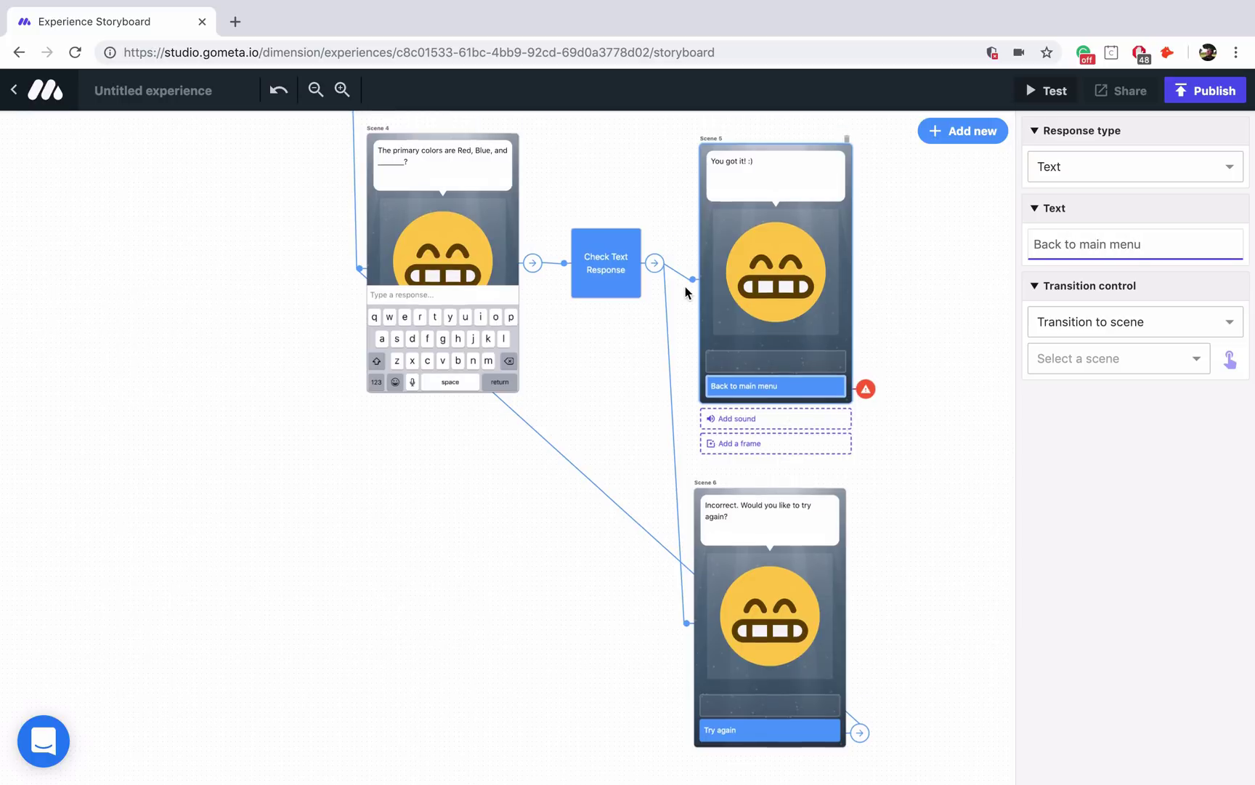
scroll(686, 286, "up", 3)
Point Scene 5's Back to main menu button at Scene 1.
left_click(1230, 359)
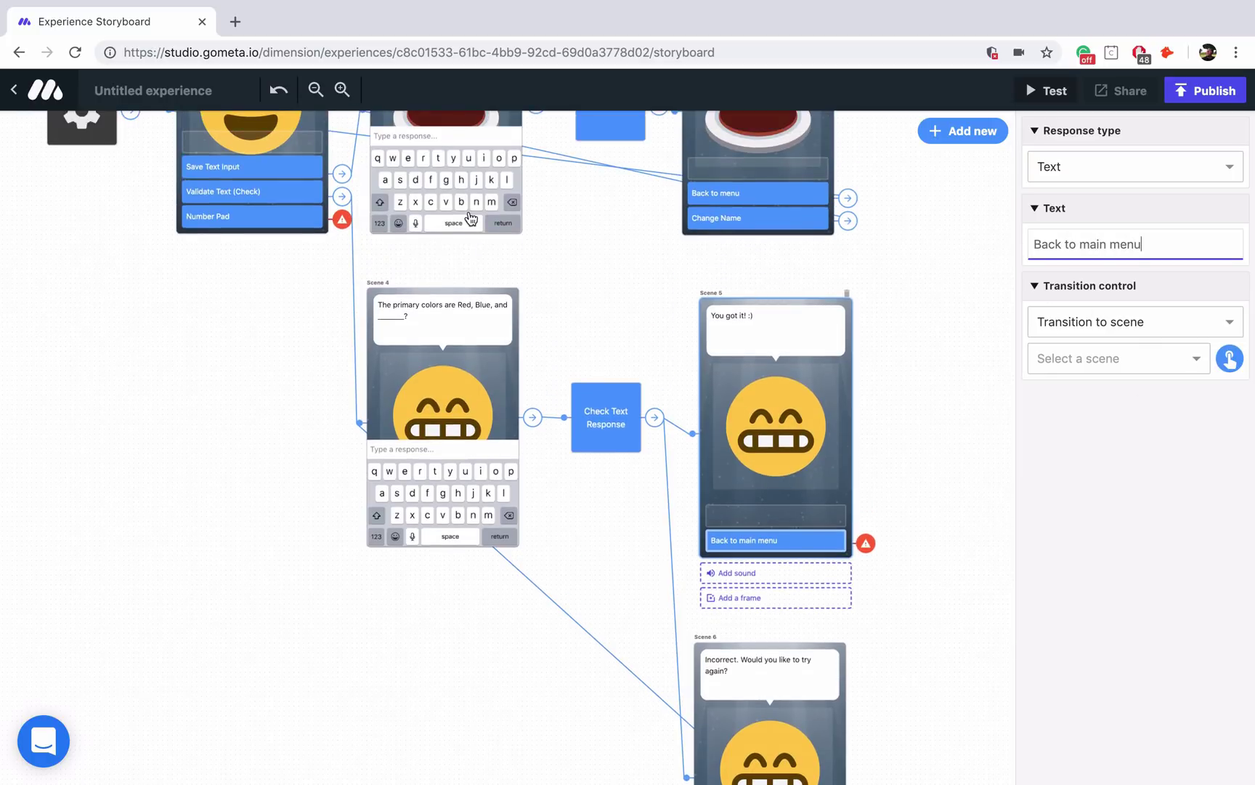
left_click(241, 196)
scroll(365, 231, "up", 2)
scroll(365, 232, "up", 1)
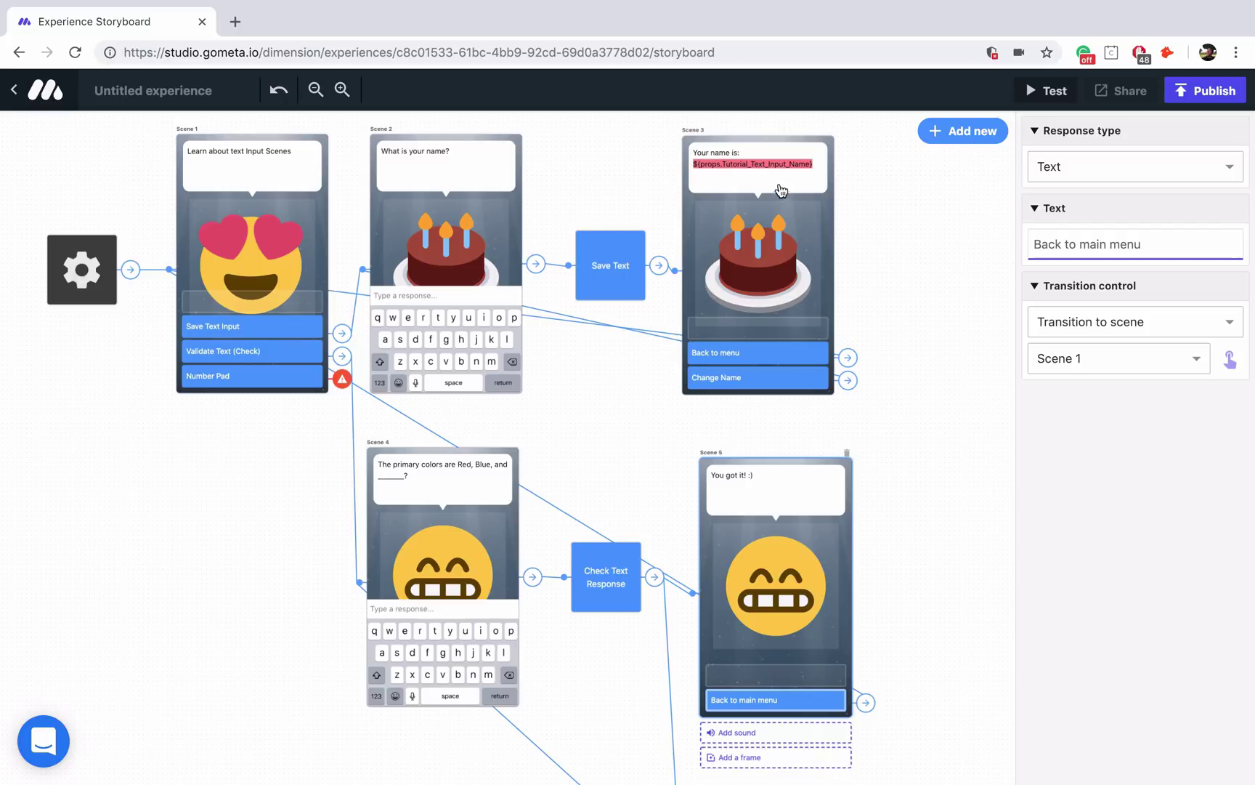
scroll(629, 358, "down", 1)
scroll(628, 357, "down", 5)
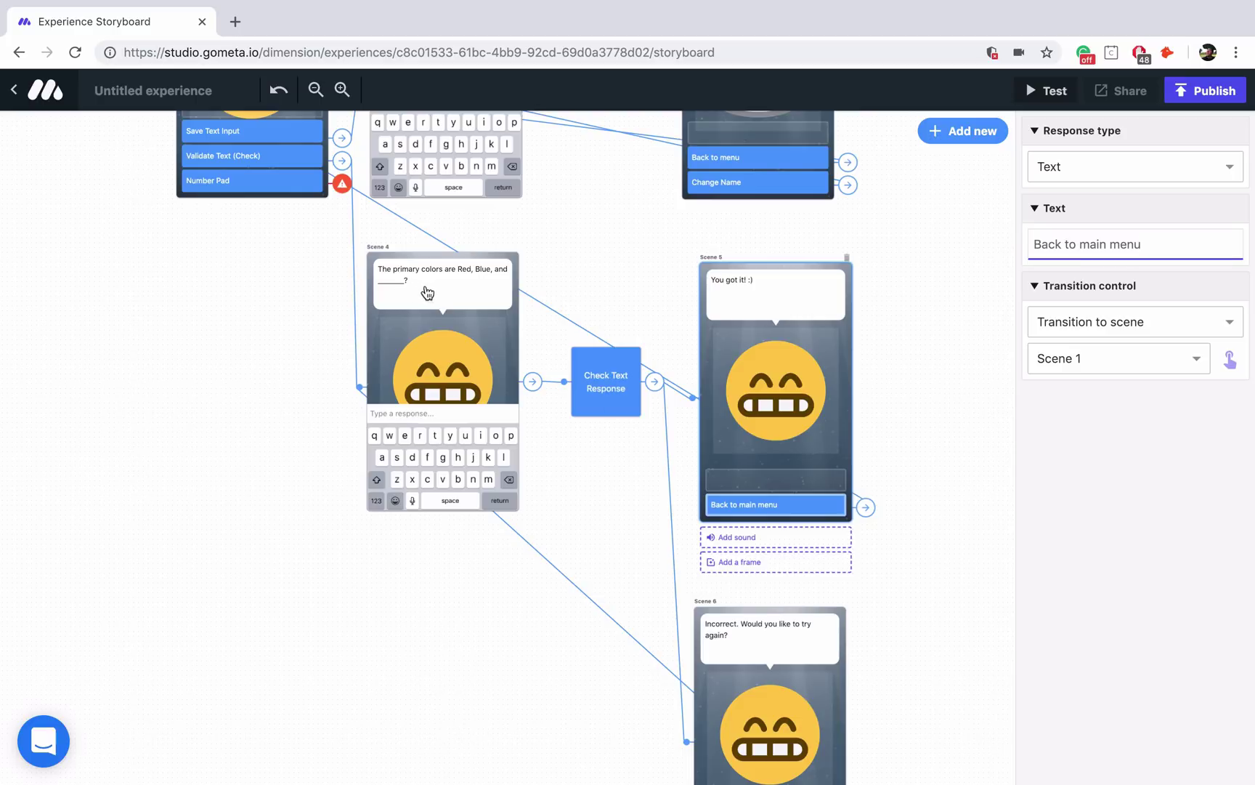
Review the Check Text Response: 'Yellow', Scene 5 on match, Scene 6 otherwise.
left_click(619, 412)
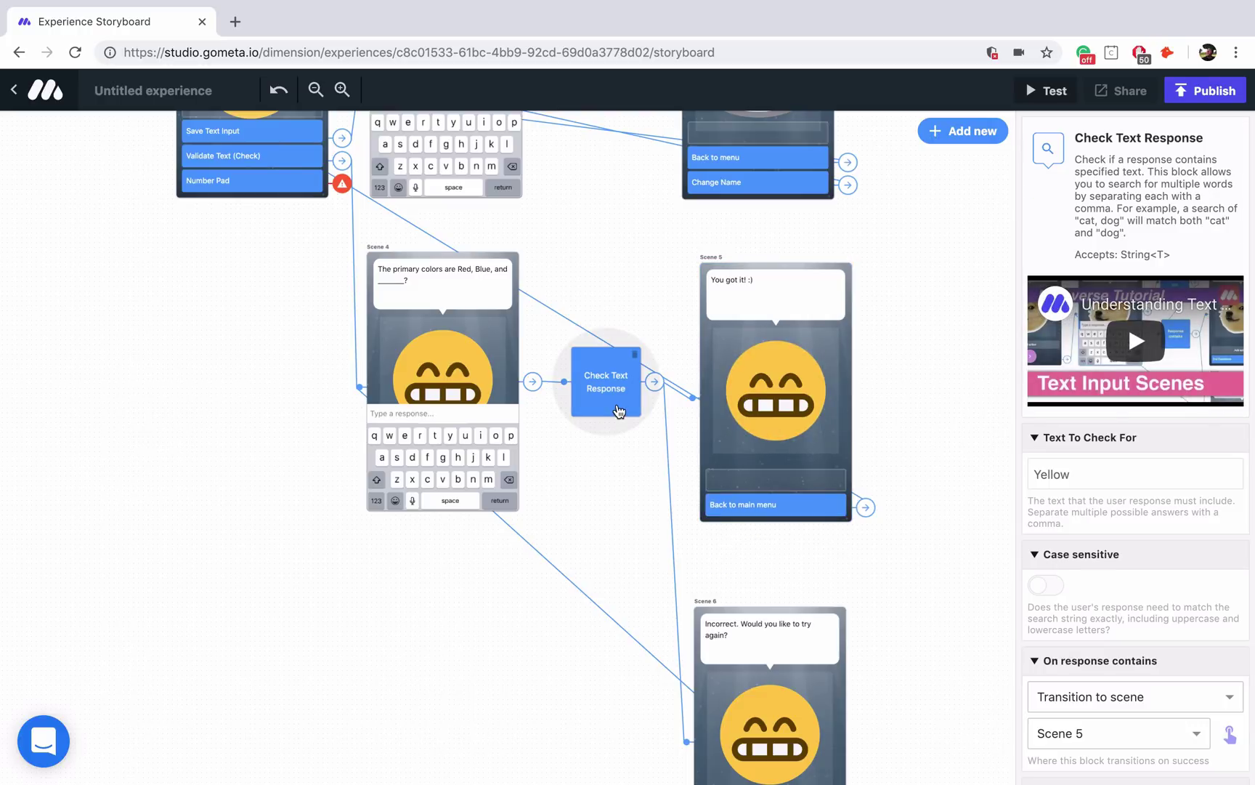
left_click_drag(1096, 476, 1026, 475)
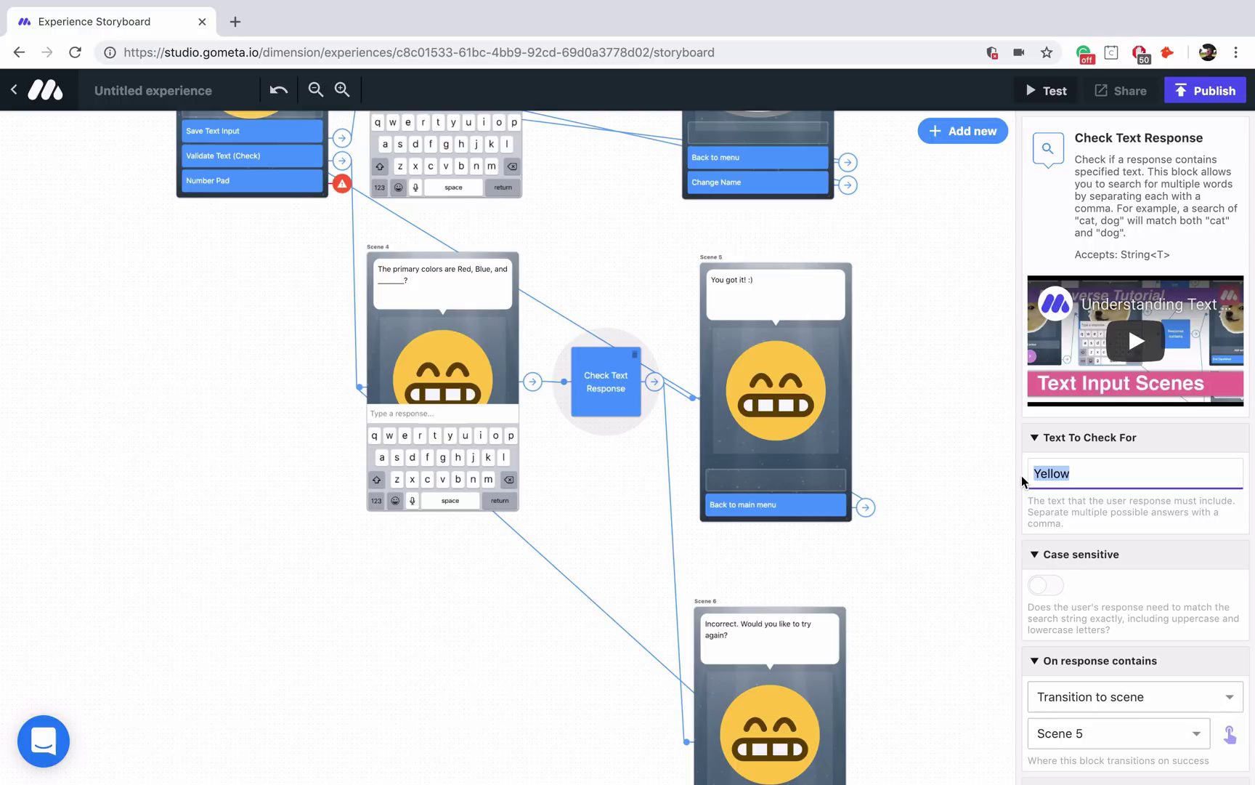
scroll(1059, 465, "down", 3)
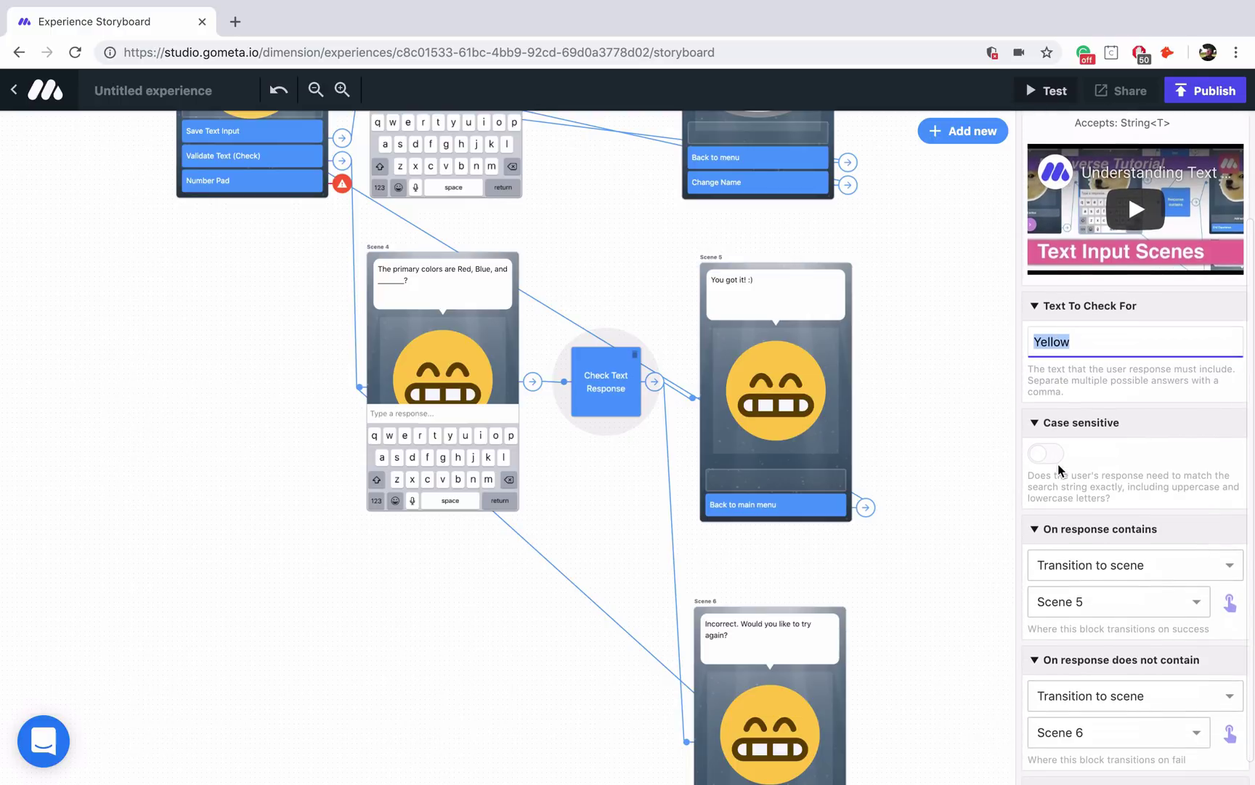
scroll(1059, 471, "down", 1)
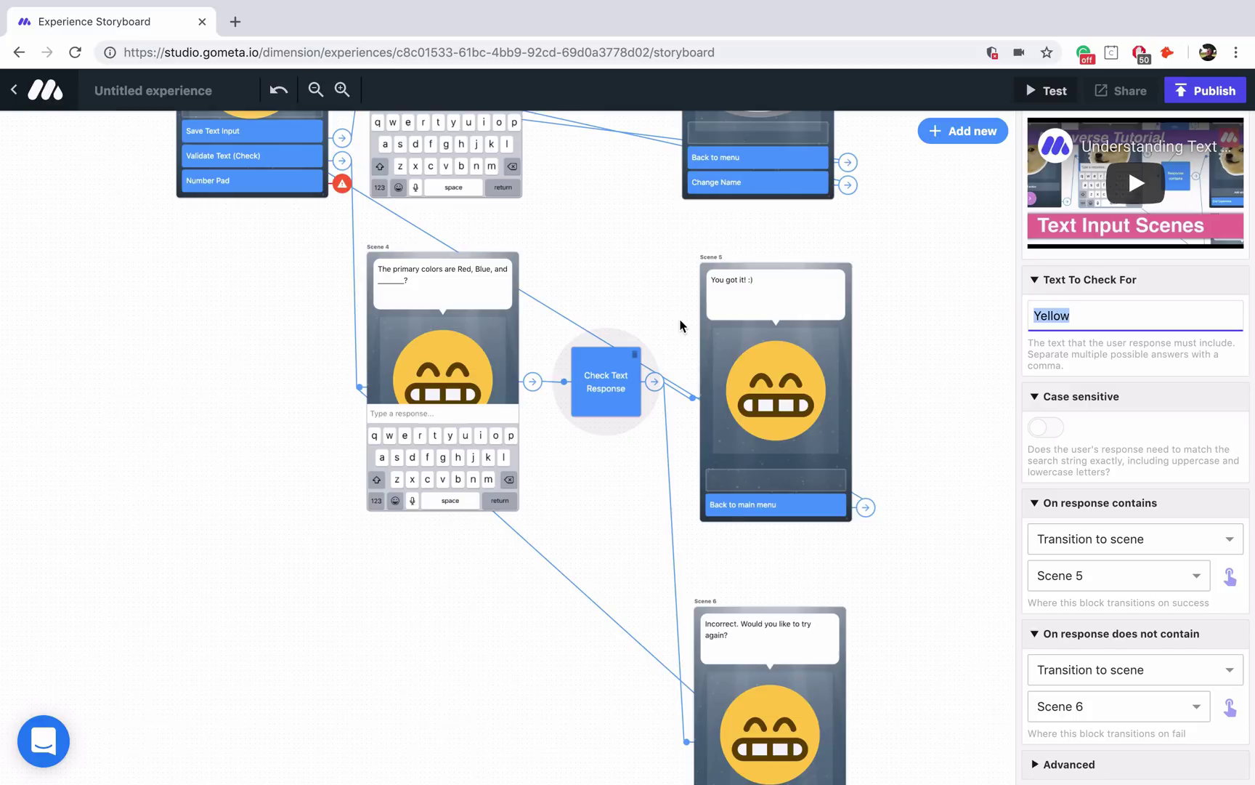
scroll(680, 325, "up", 3)
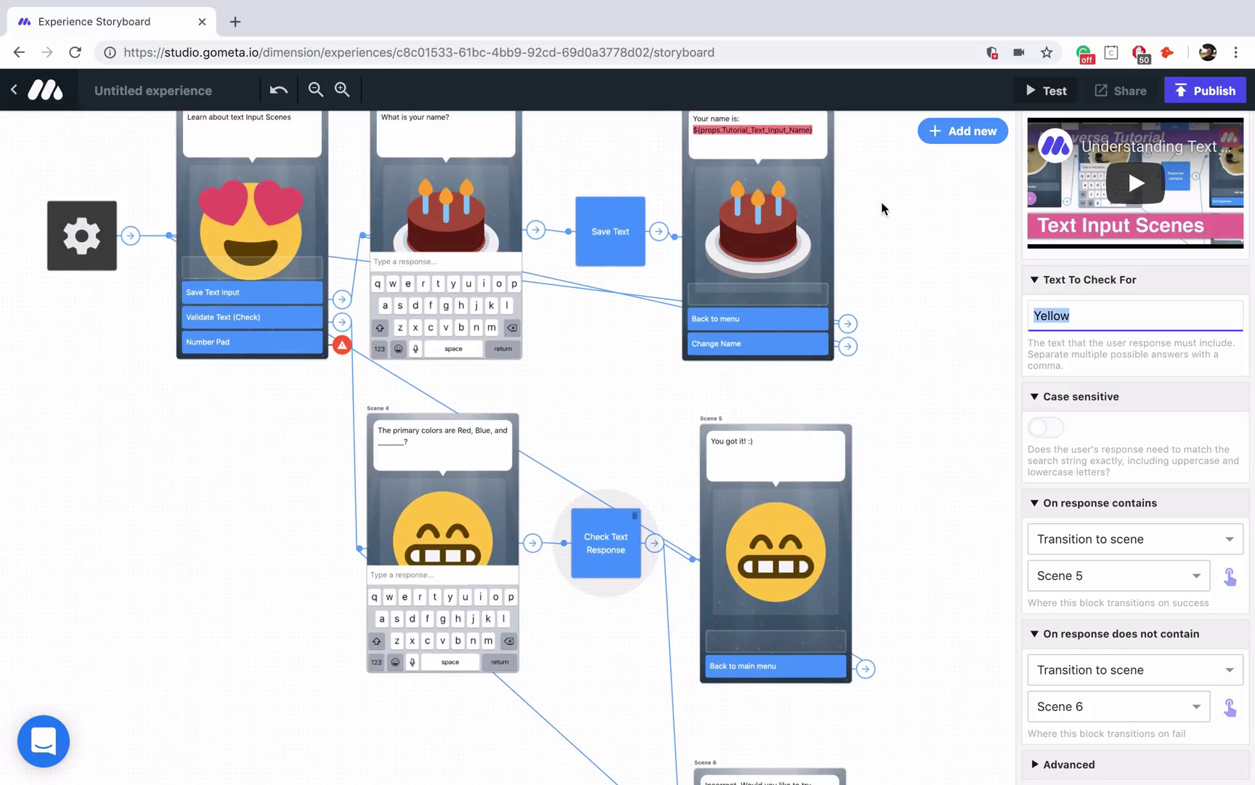
Add a text input Scene 7 and position it below Scene 6.
left_click(959, 133)
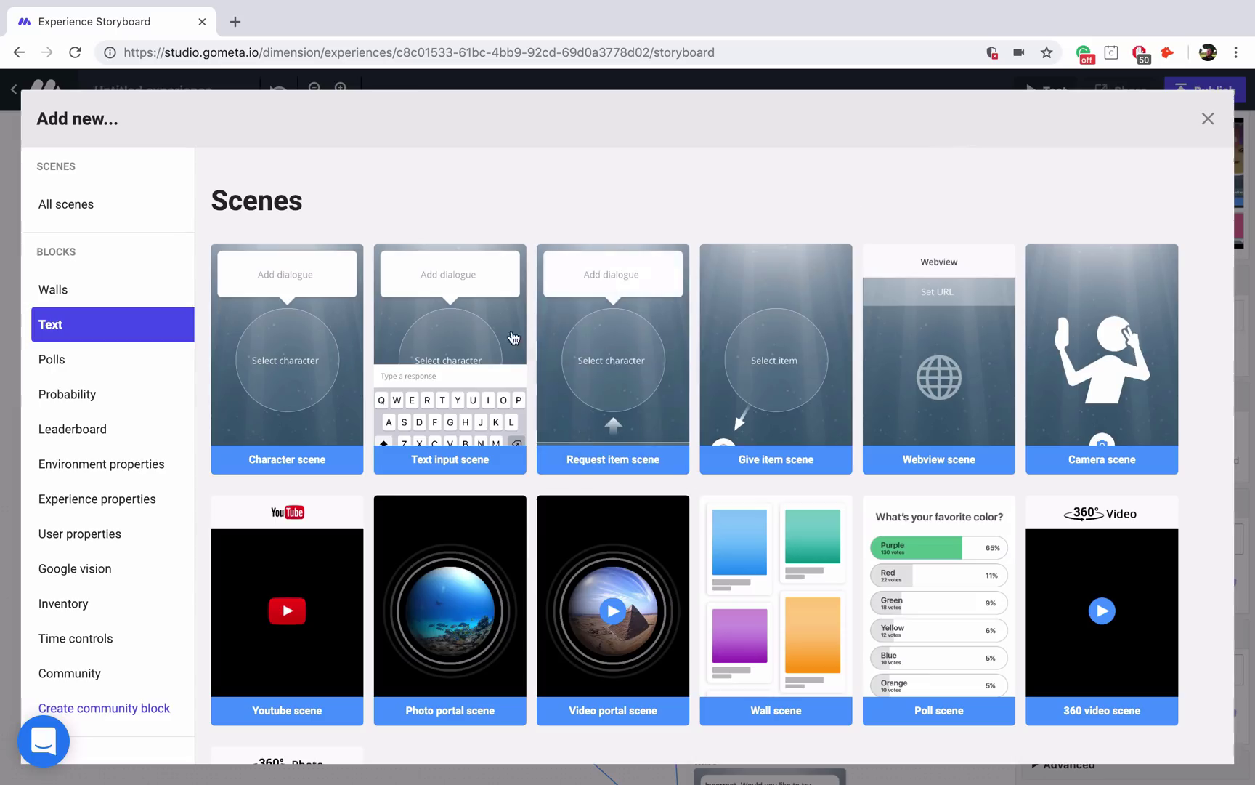
left_click(447, 360)
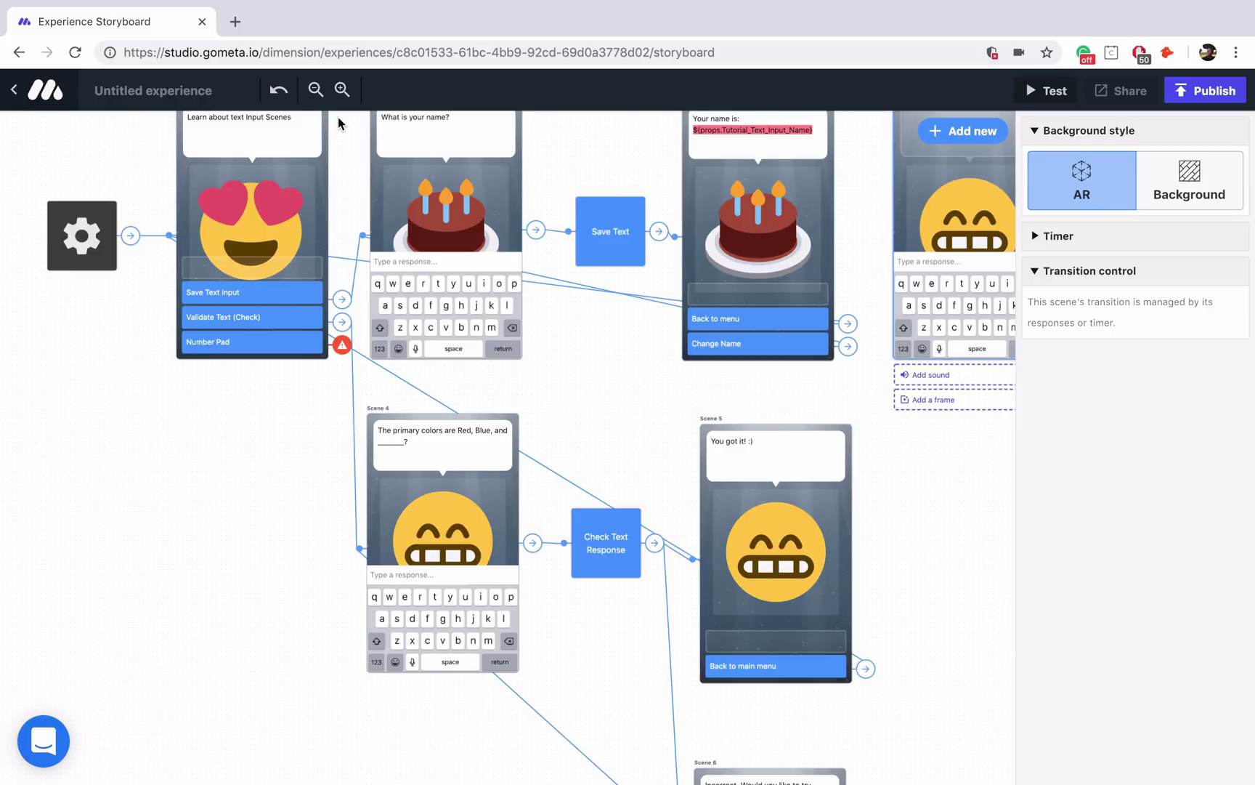
left_click(314, 91)
left_click(314, 90)
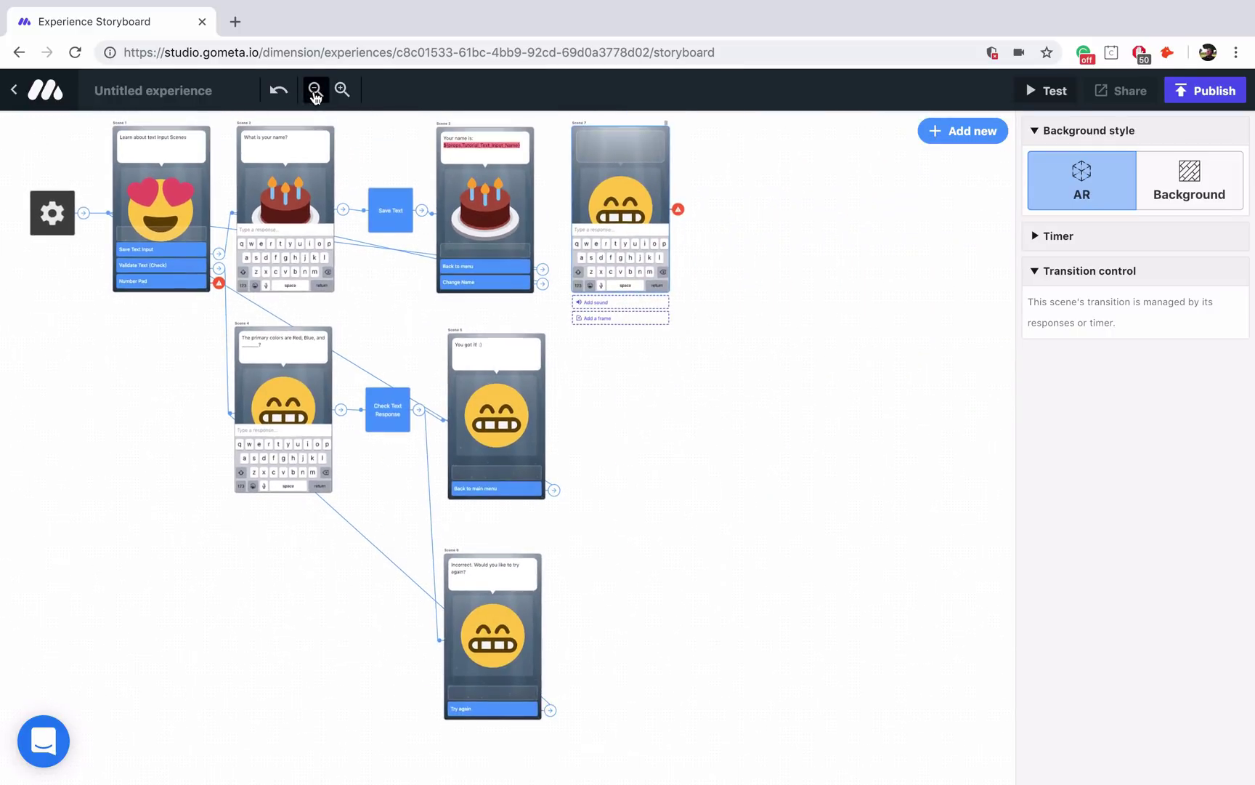
left_click(314, 91)
left_click_drag(465, 178, 281, 545)
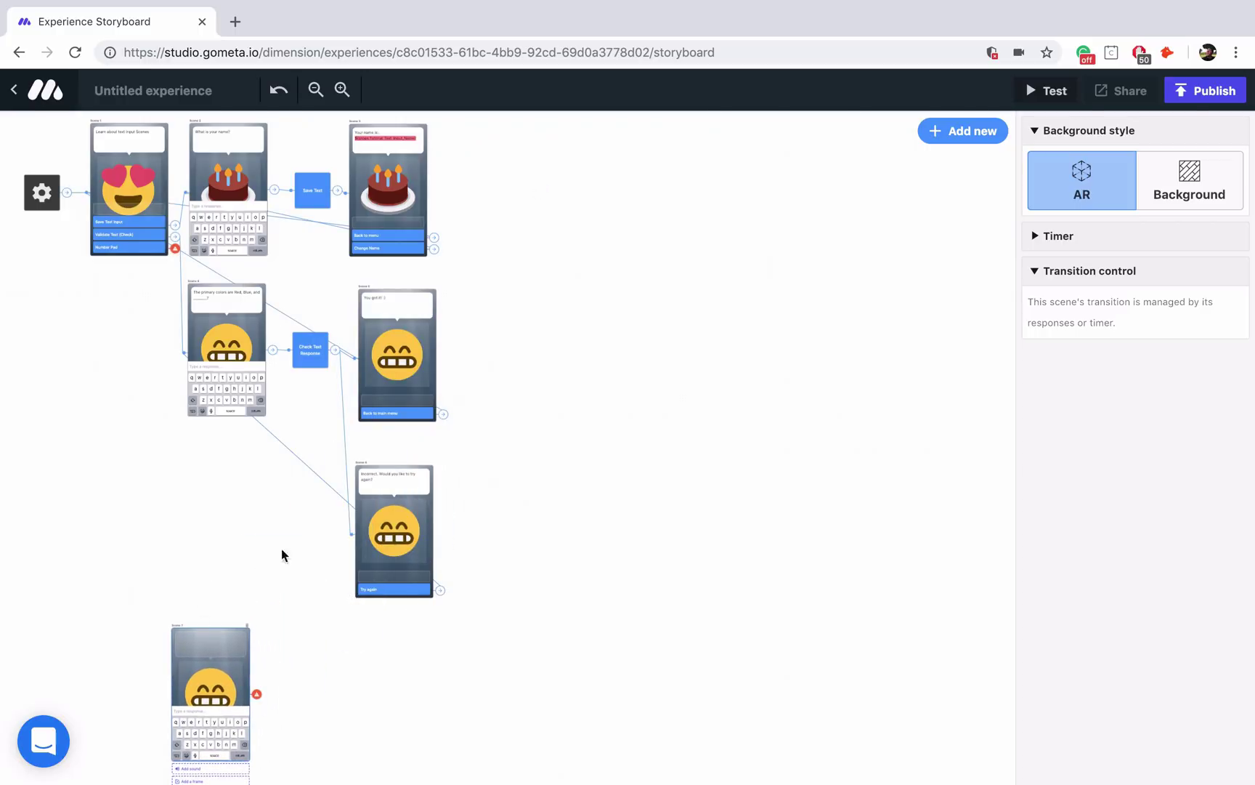
left_click(432, 535)
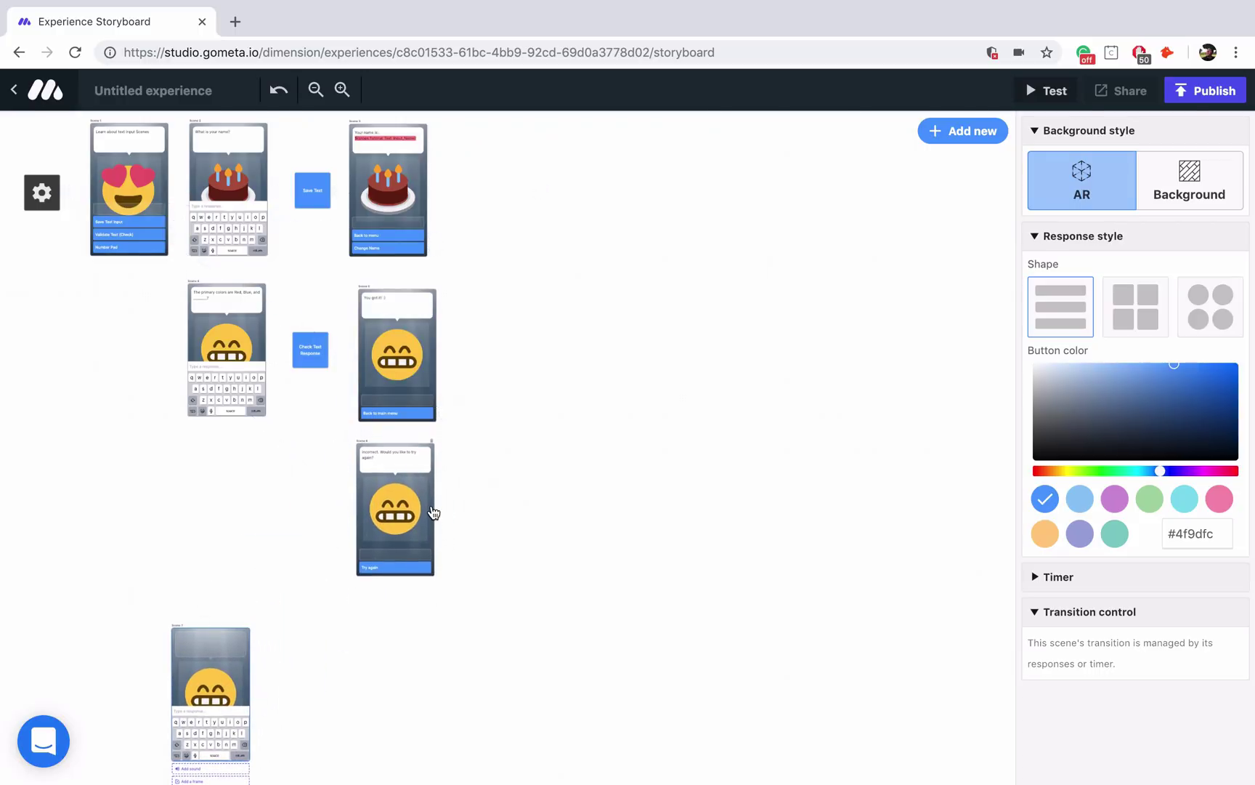
left_click(249, 684)
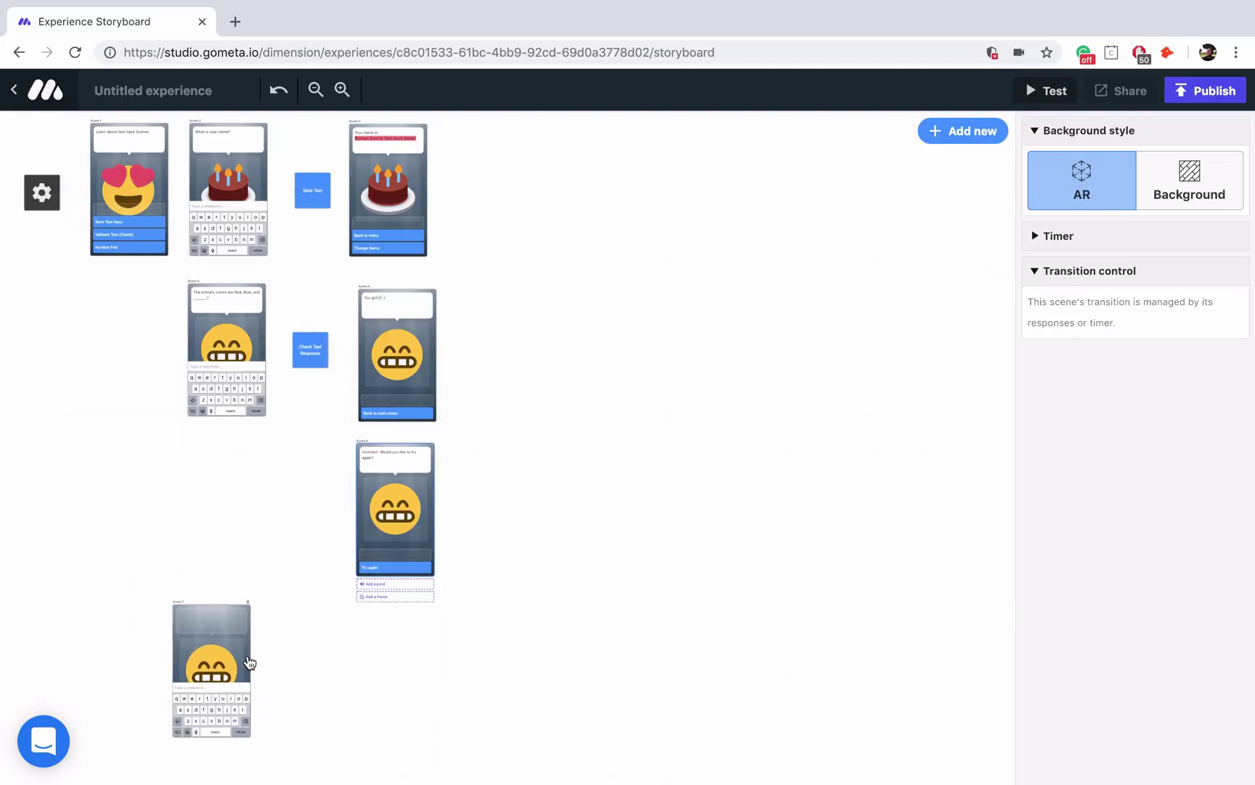
left_click(342, 89)
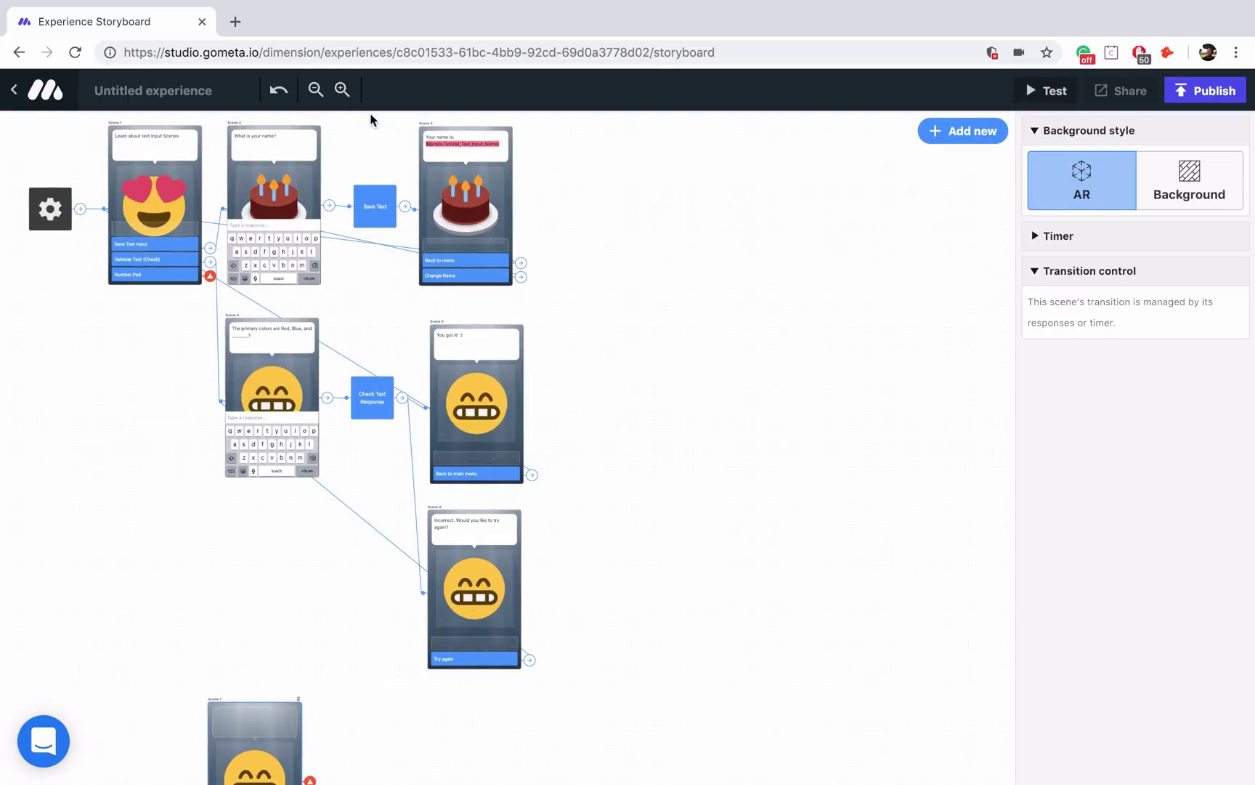
left_click(342, 89)
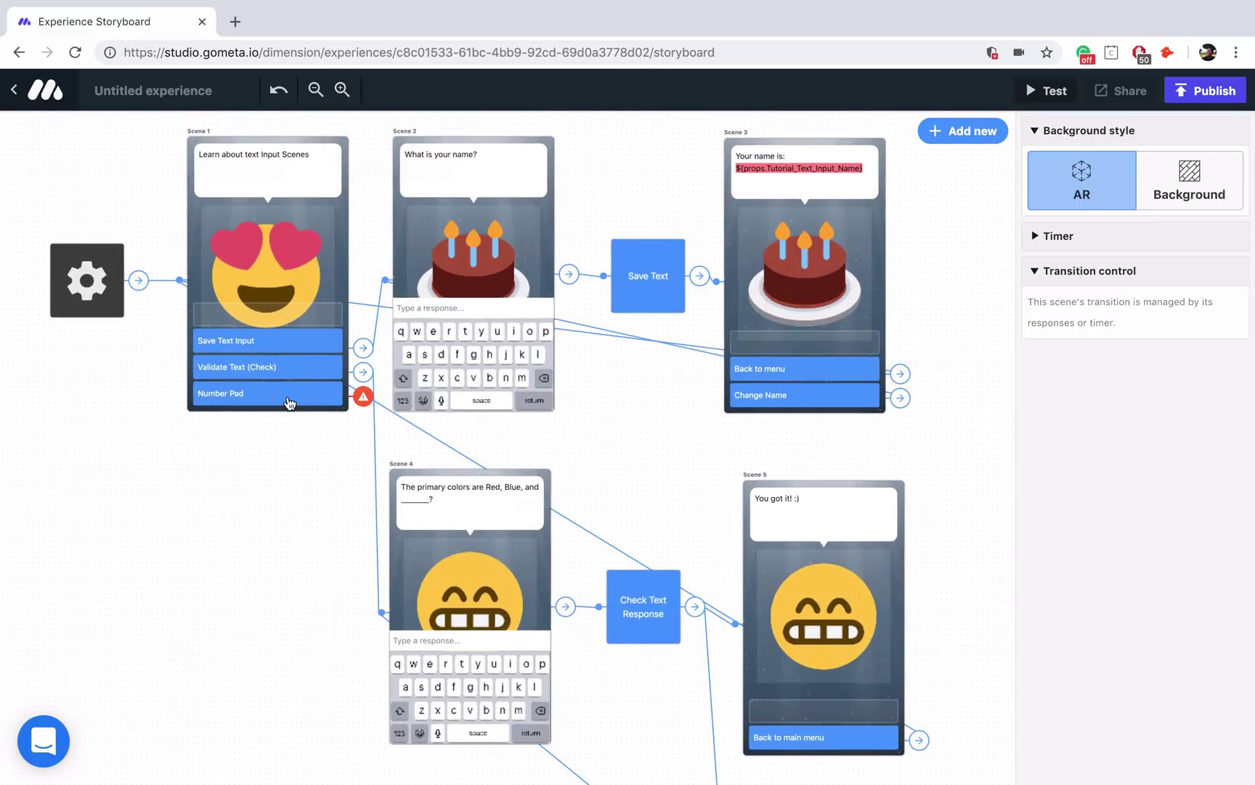
Link Scene 1's Number Pad button to Scene 7.
left_click(289, 401)
left_click(1230, 358)
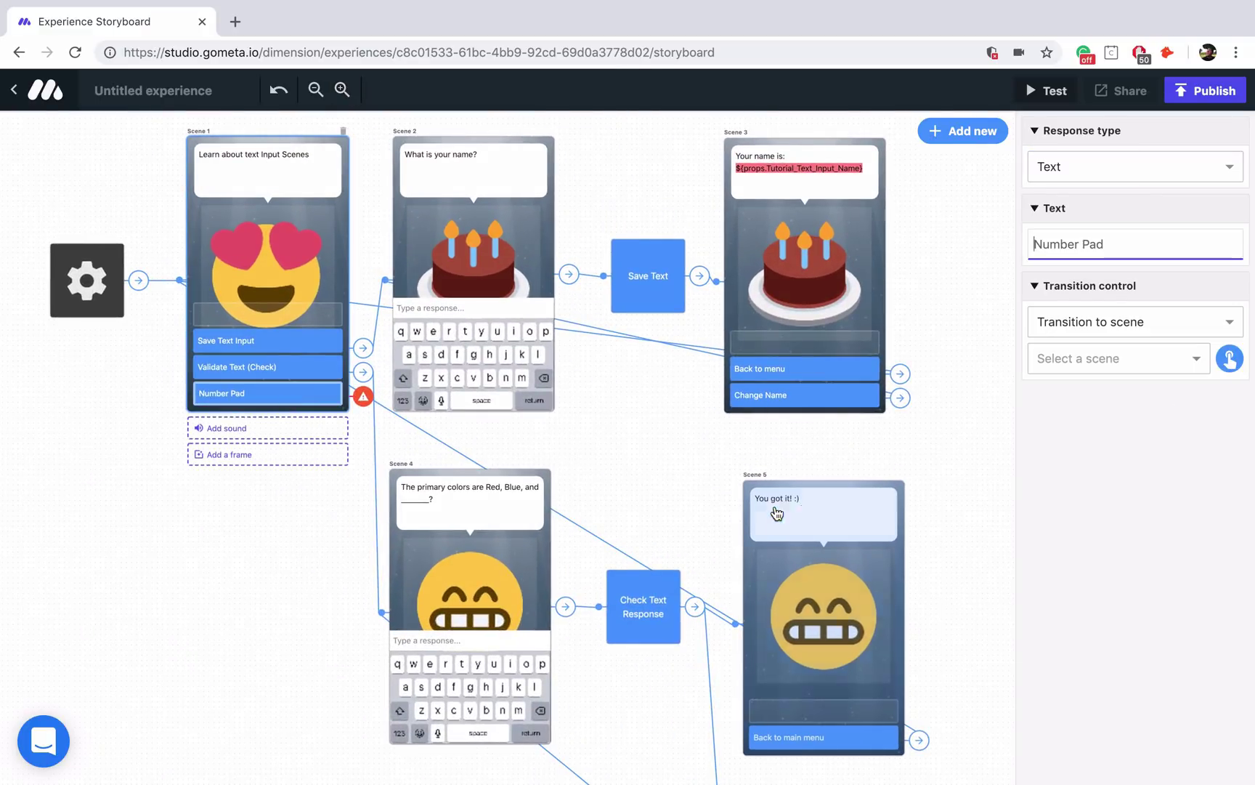
scroll(773, 513, "down", 1)
scroll(774, 513, "down", 6)
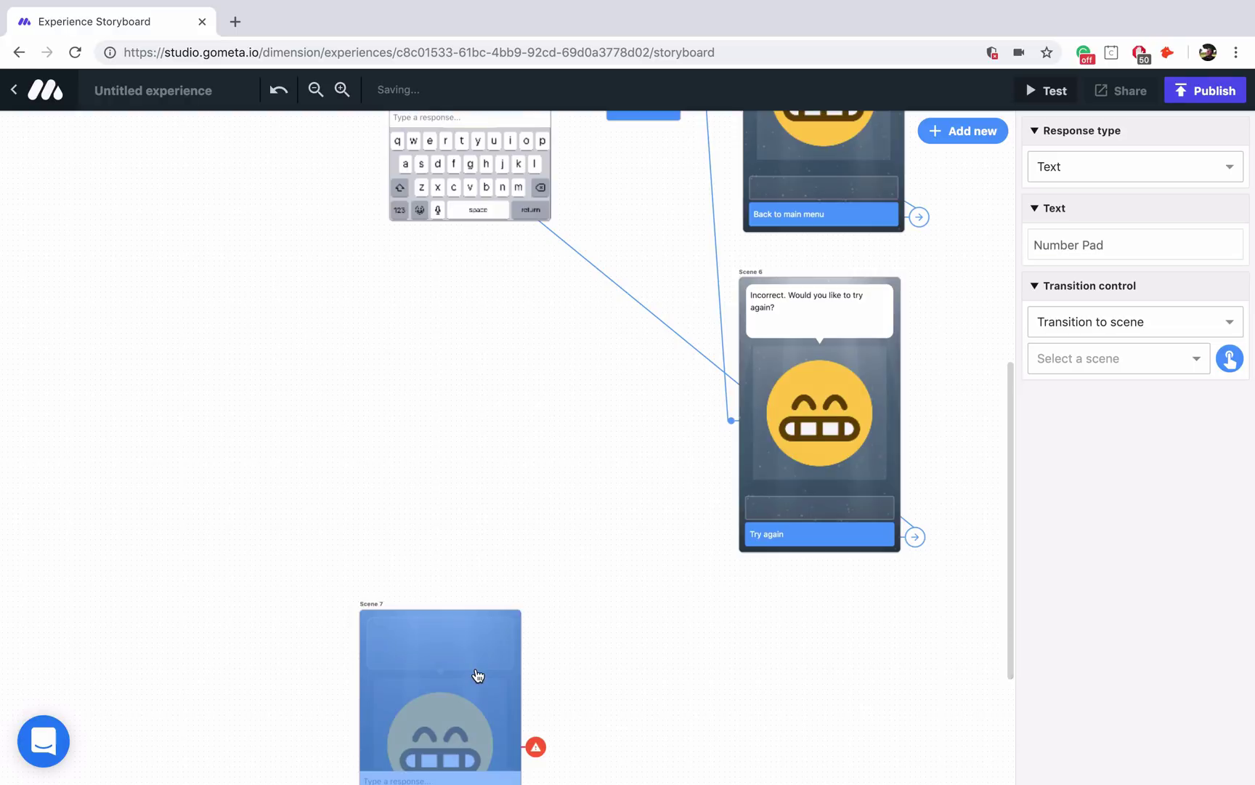
left_click(477, 675)
scroll(478, 675, "down", 2)
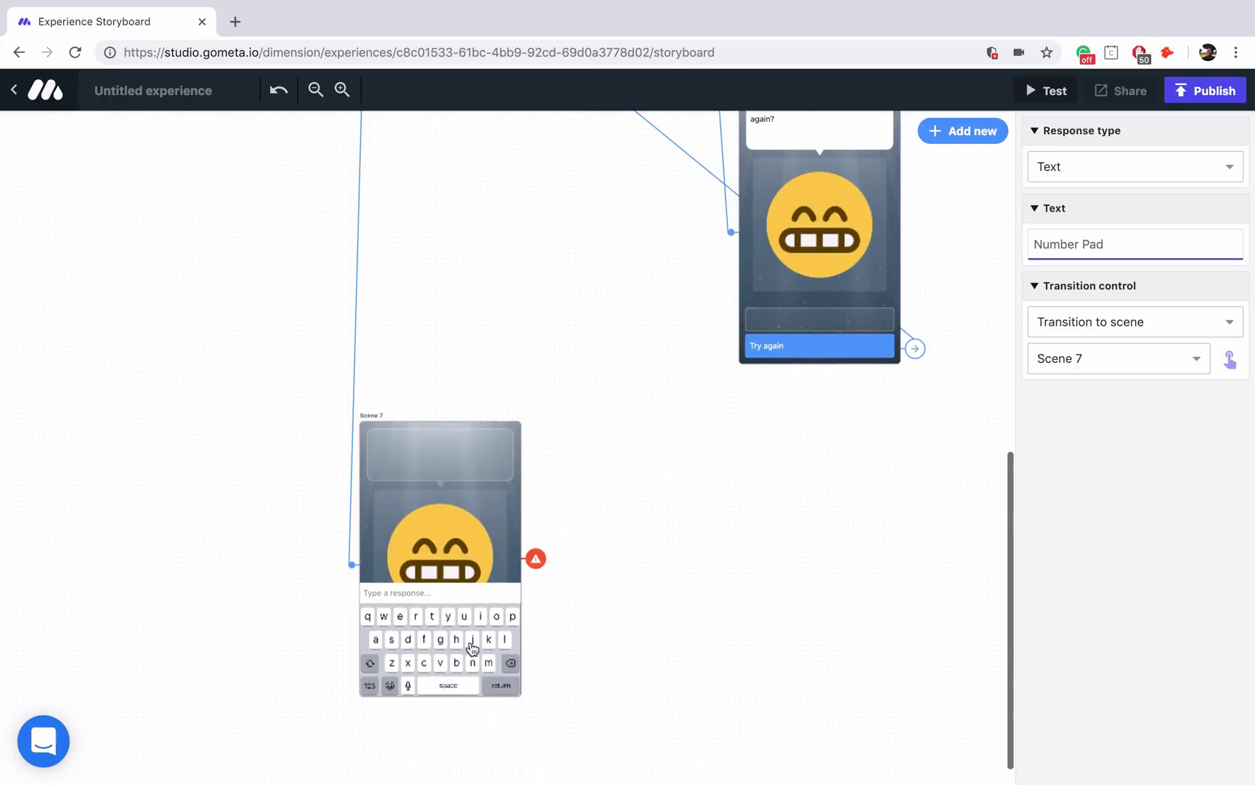
Give Scene 7 the Rocket character and begin editing its speech bubble.
left_click(458, 549)
left_click(480, 500)
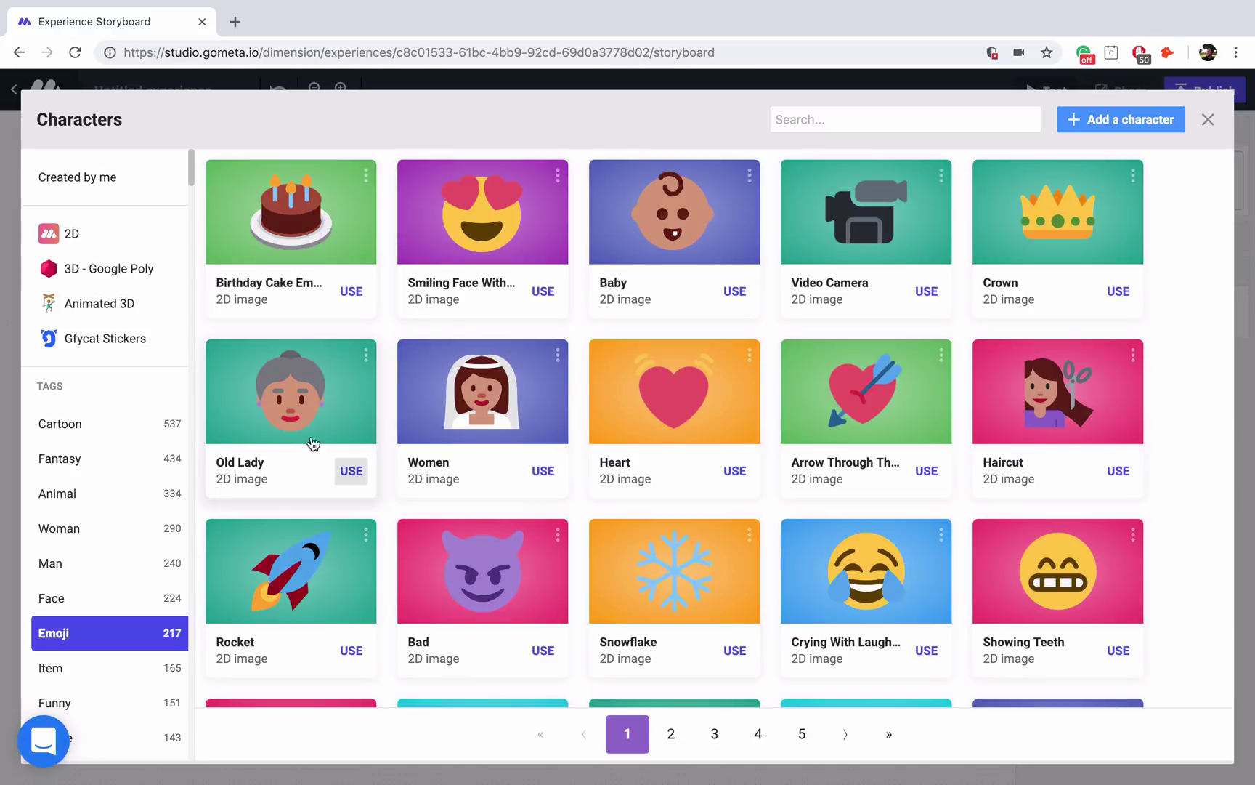
scroll(474, 459, "down", 1)
left_click(348, 563)
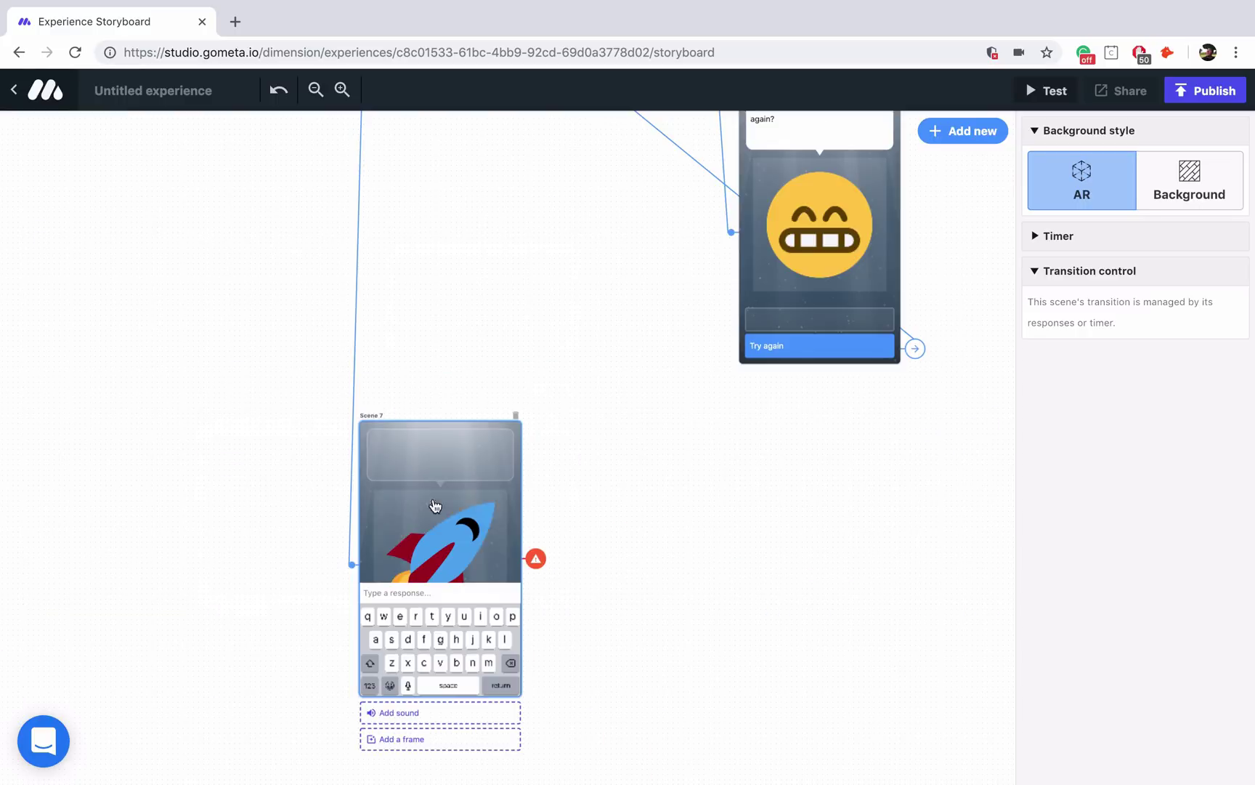
left_click(470, 445)
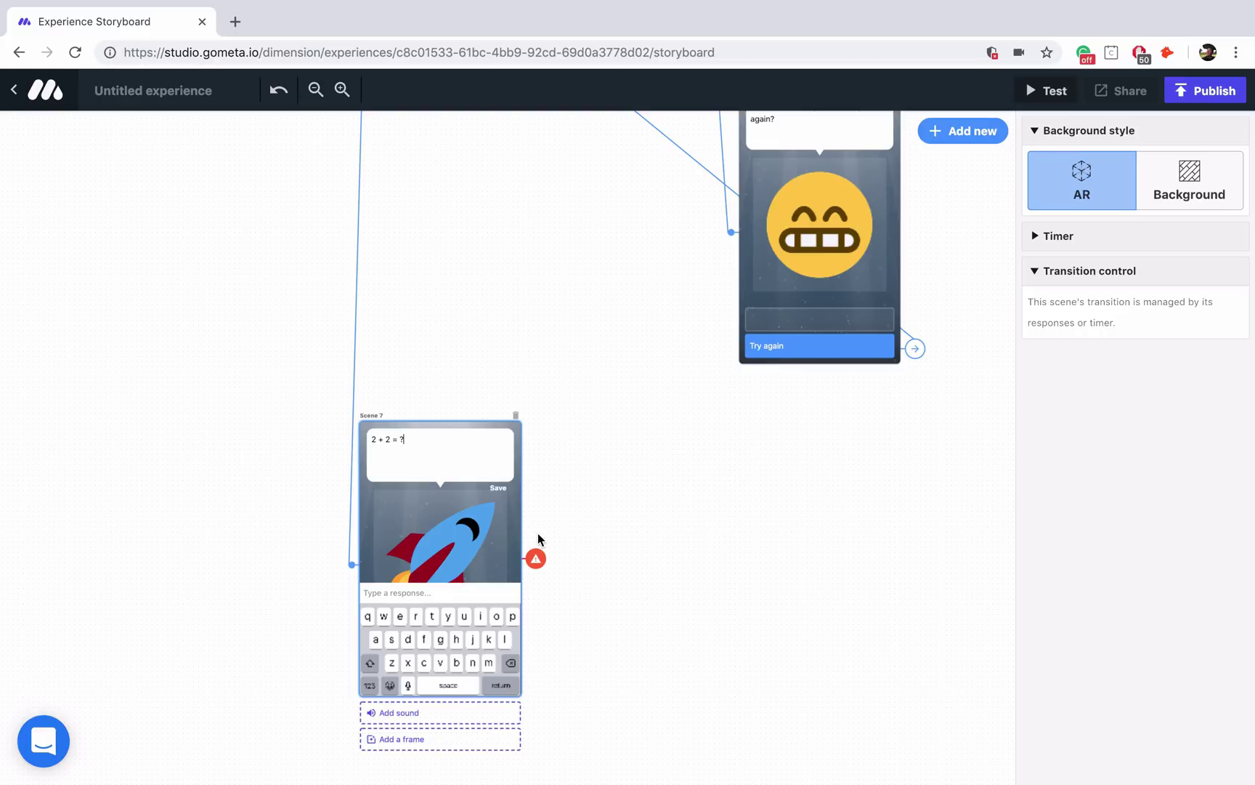
Switch Scene 7's answer keyboard type to Number pad.
left_click(476, 632)
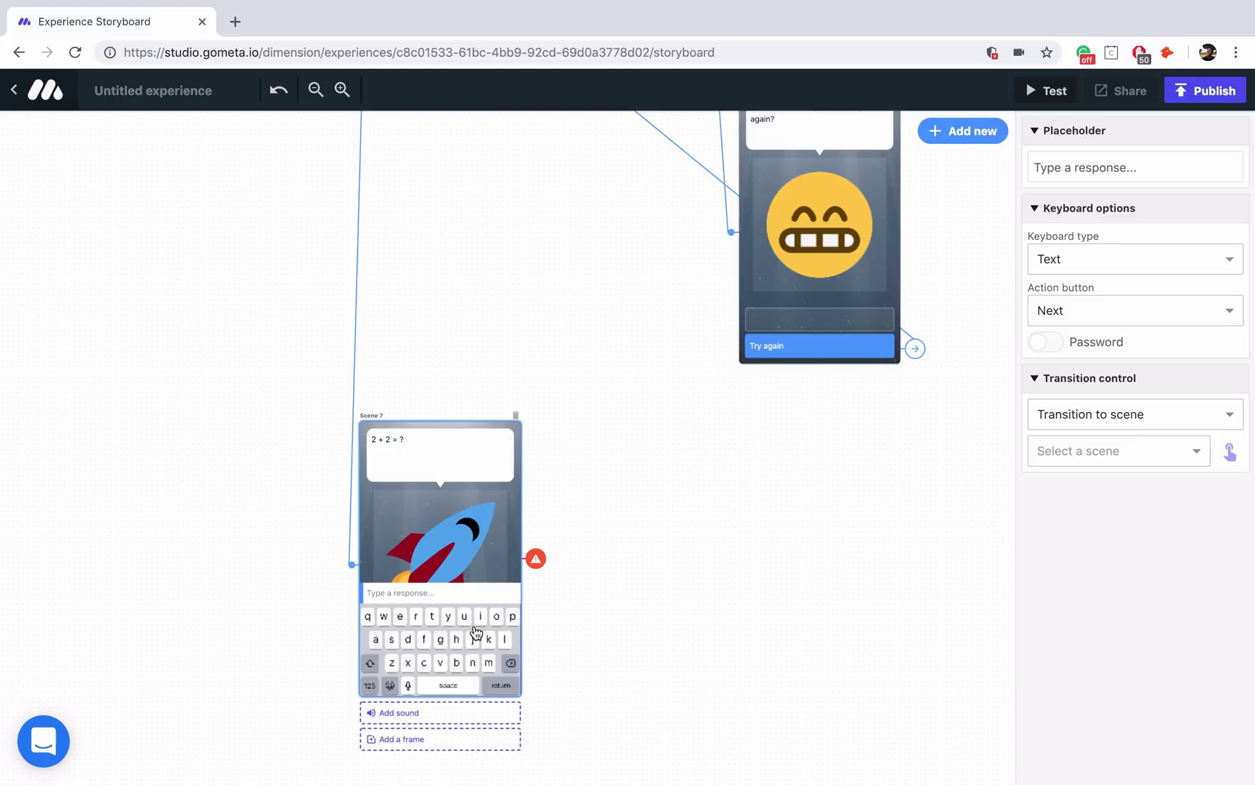
left_click(1097, 262)
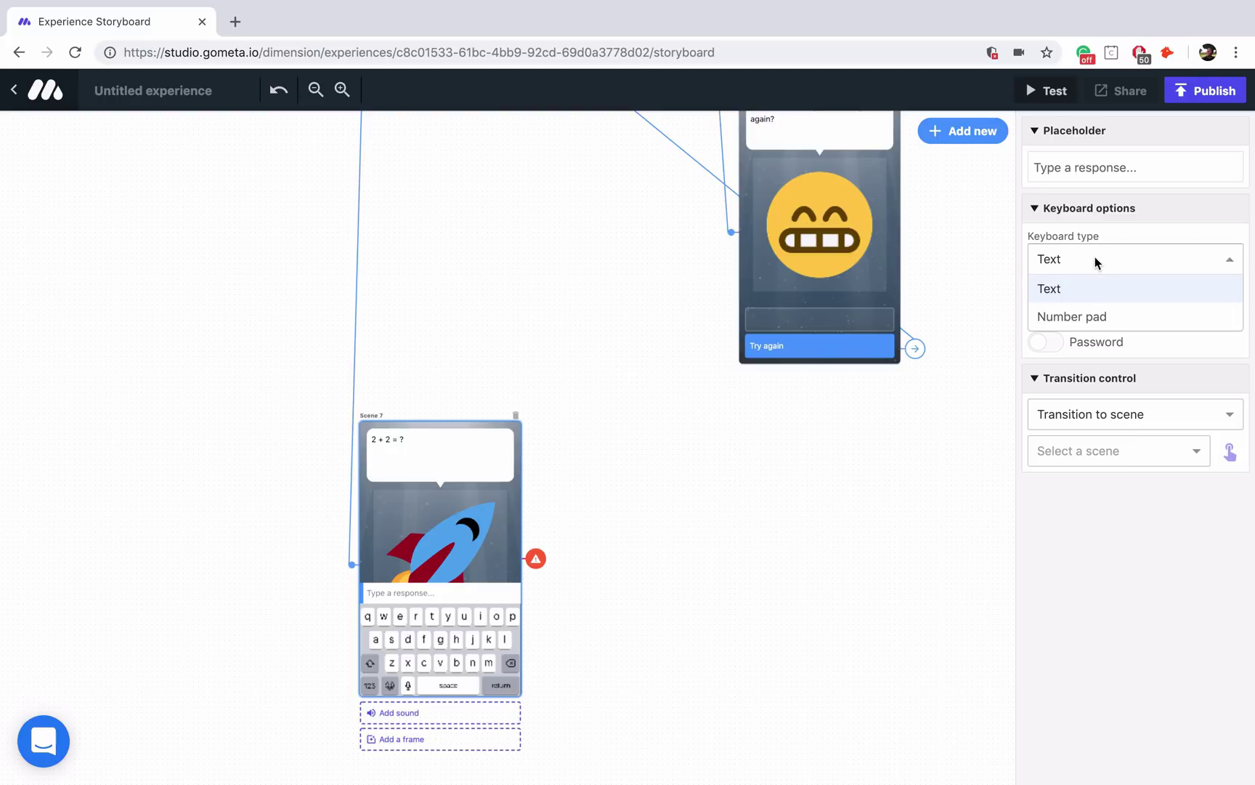
left_click(1139, 322)
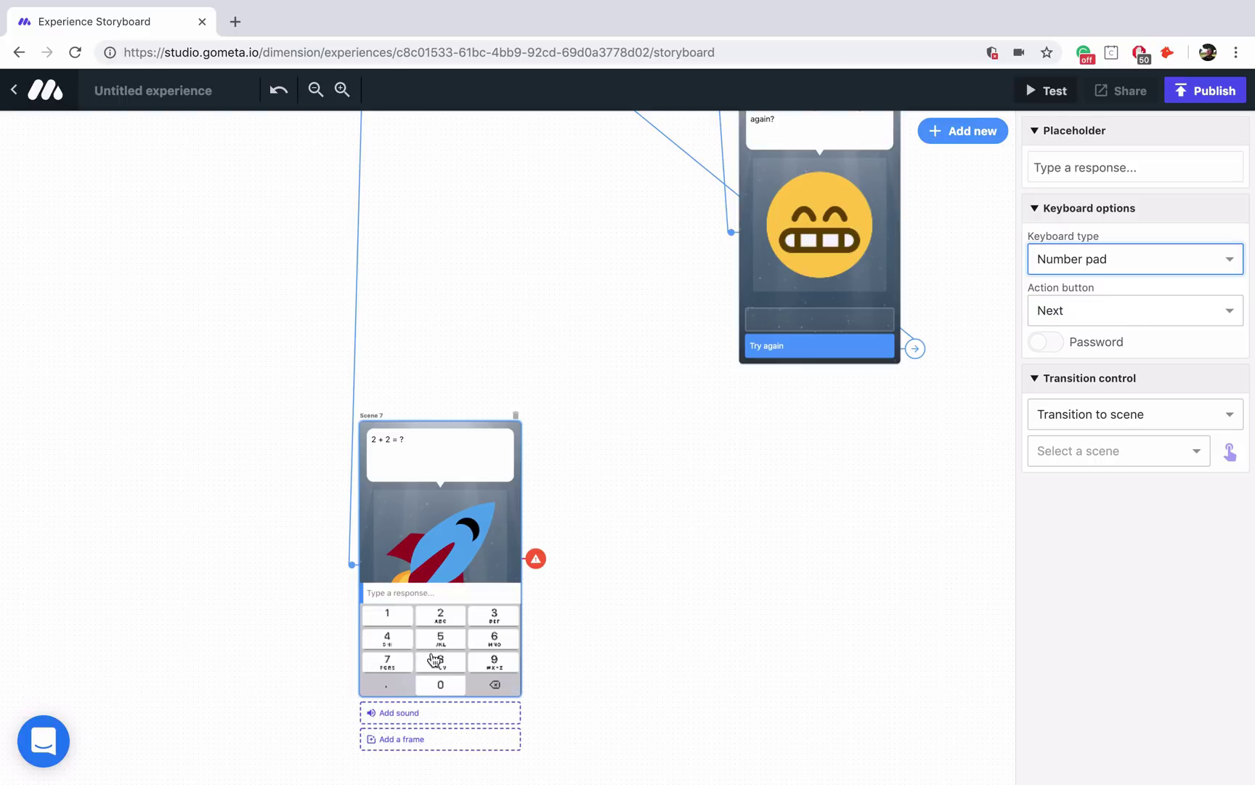